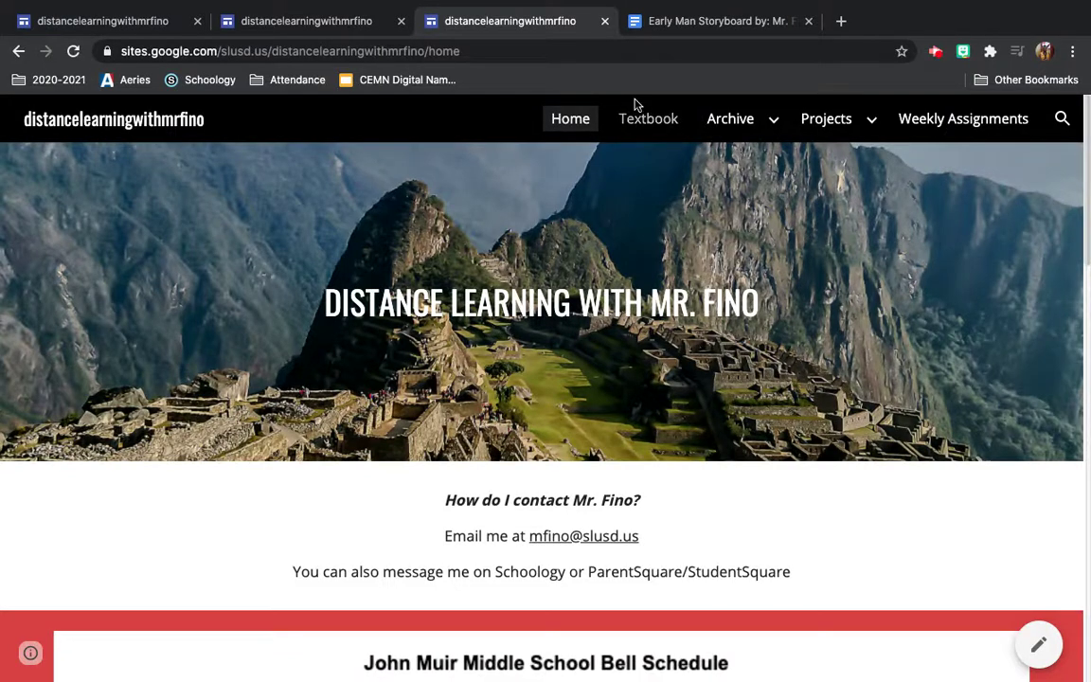
Step: Open the Early Man Comic page from Projects and scroll to Step 4: Create Your Comic on Storyboard That
mouse_move(710, 114)
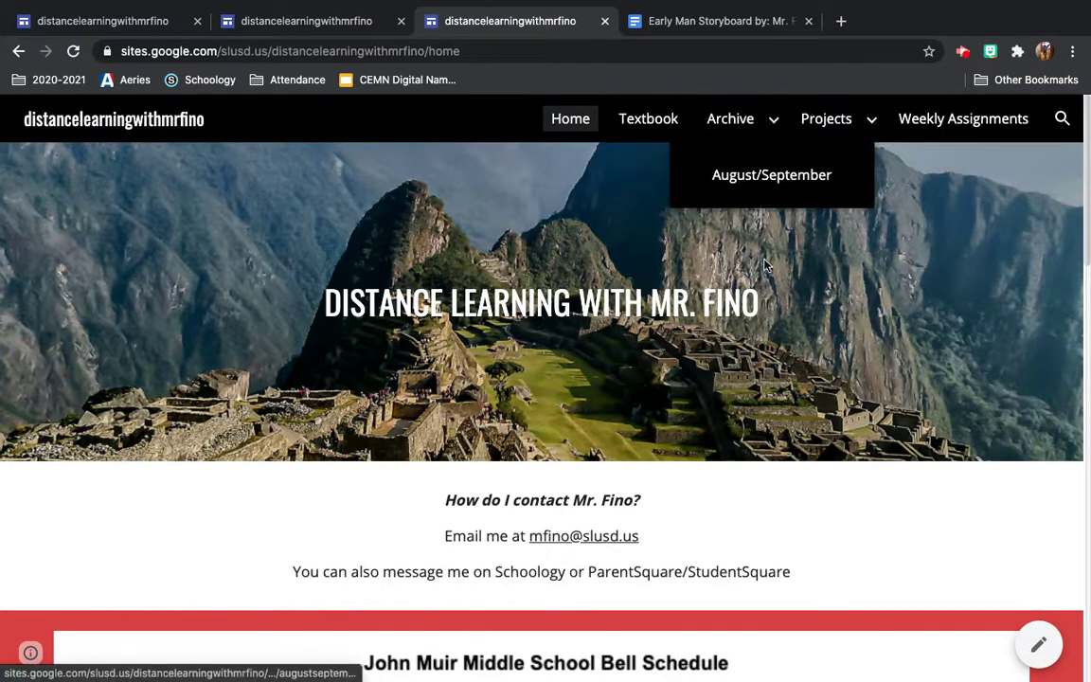
mouse_move(834, 121)
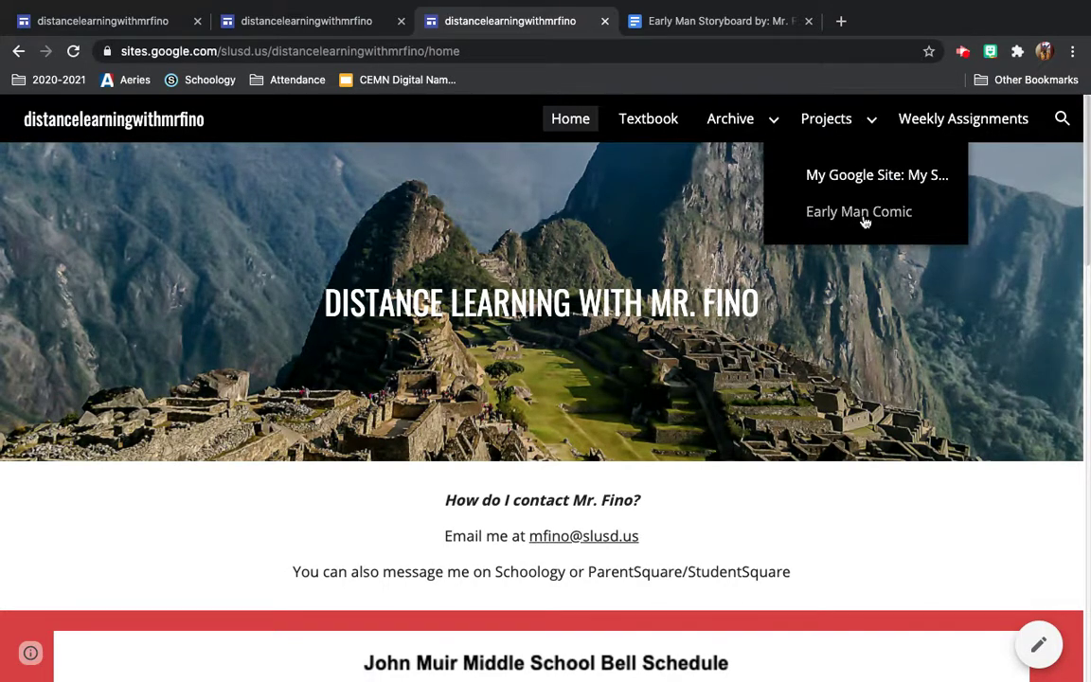
click(854, 218)
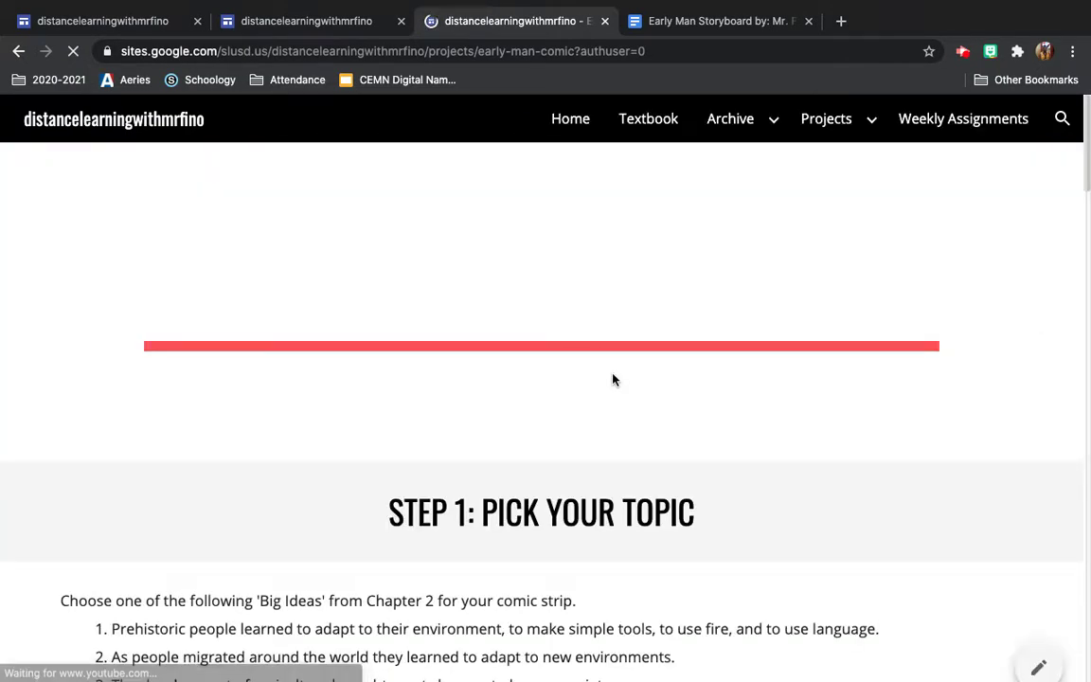
scroll(612, 378, down, 5)
scroll(613, 378, down, 12)
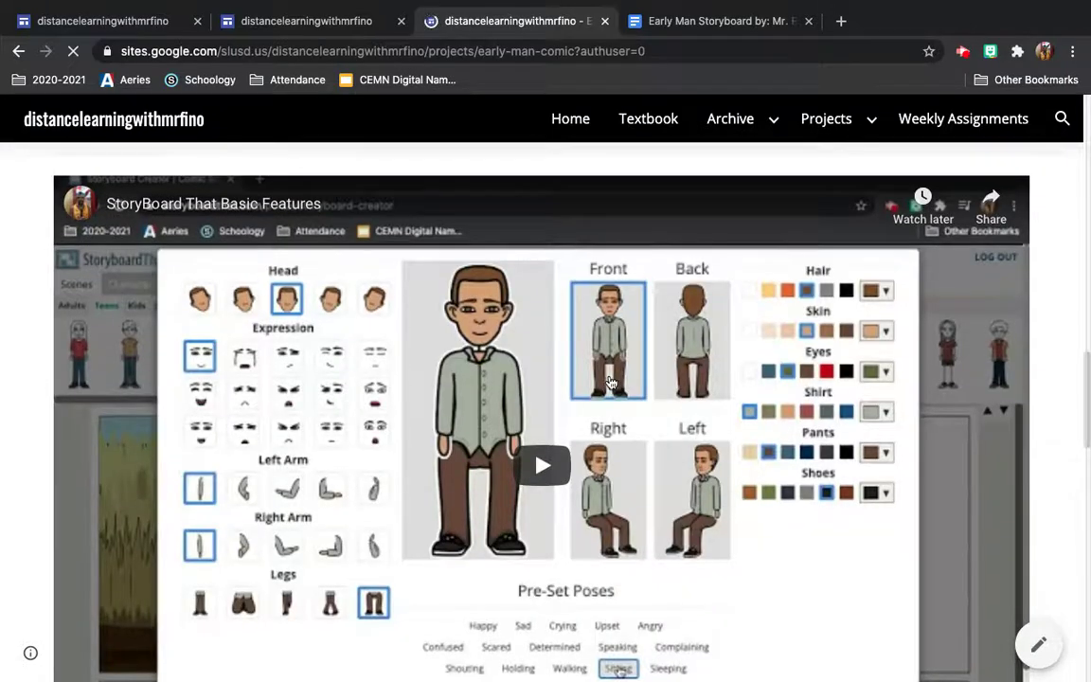
scroll(611, 382, up, 6)
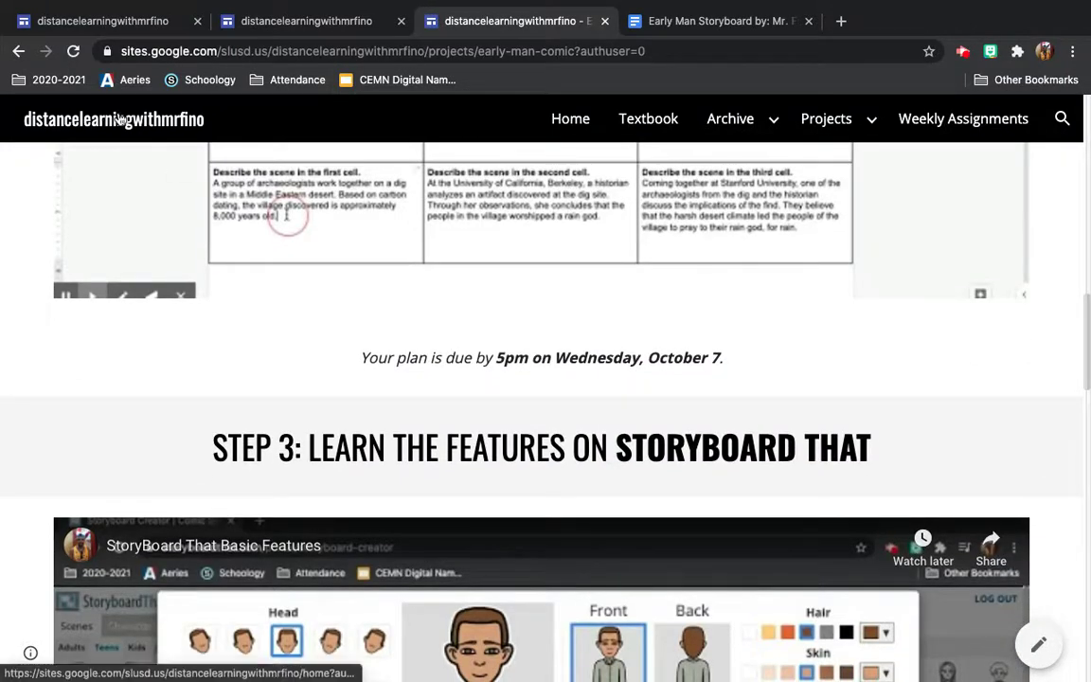
click(73, 51)
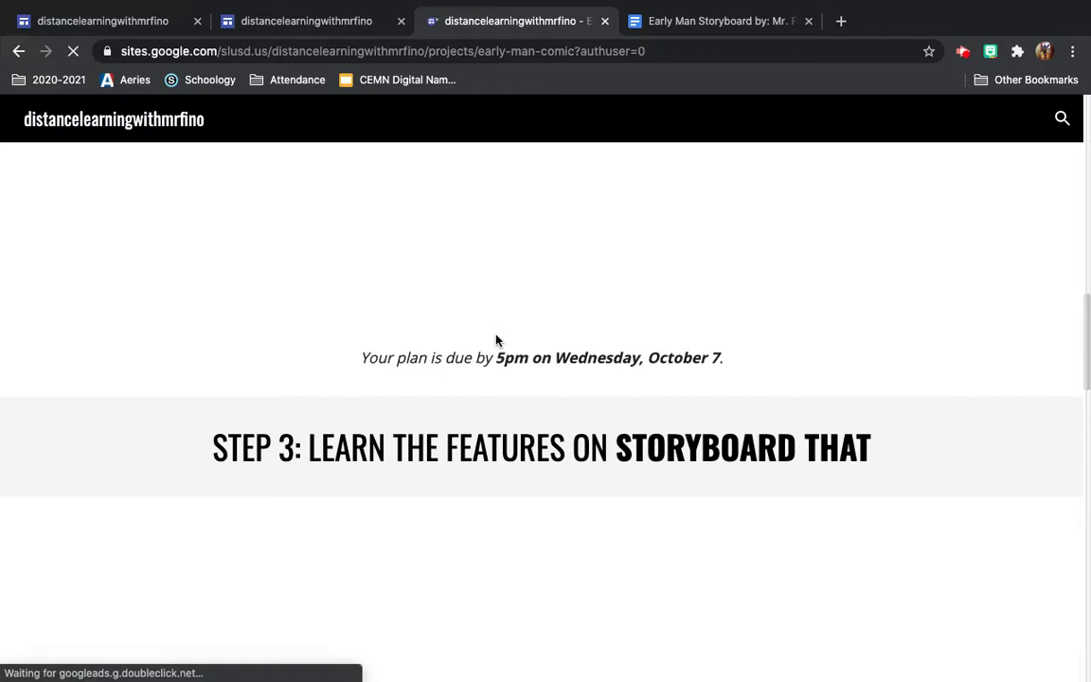
scroll(507, 351, down, 10)
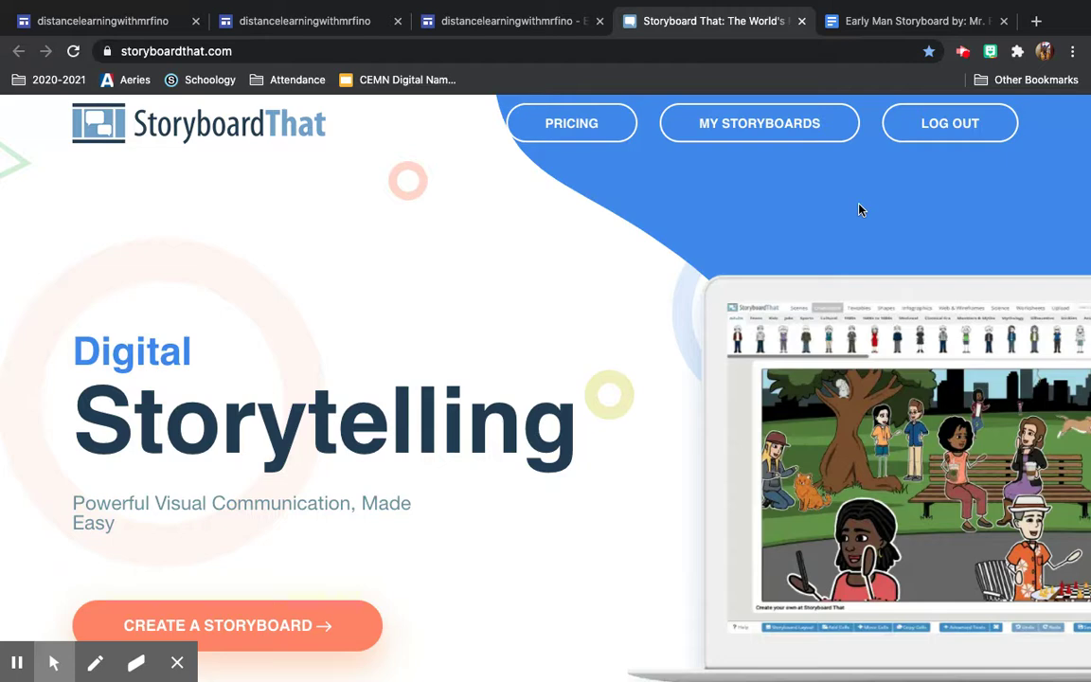
Step: Go to My Storyboards on the Storyboard That dashboard and create a new storyboard
click(793, 141)
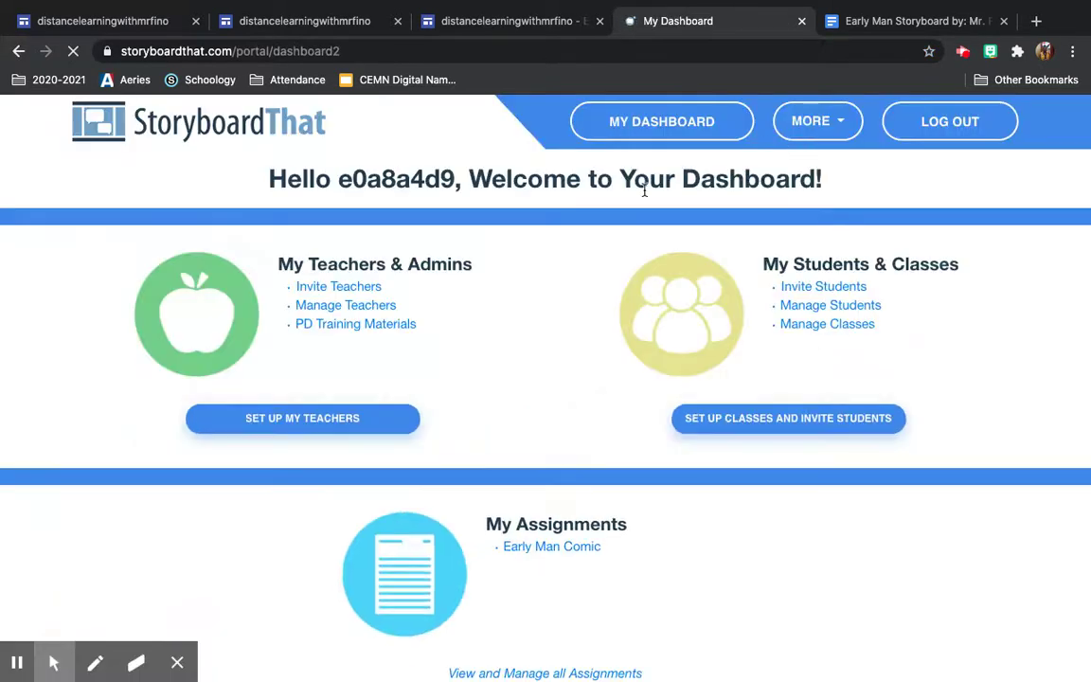
scroll(523, 353, down, 2)
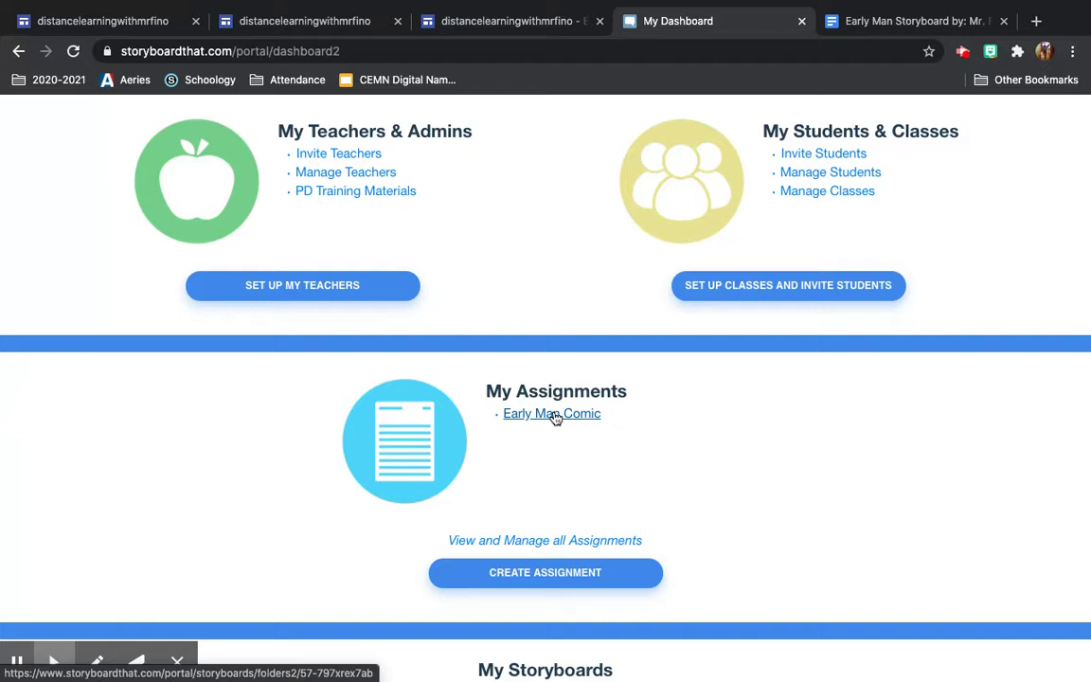
scroll(631, 471, down, 3)
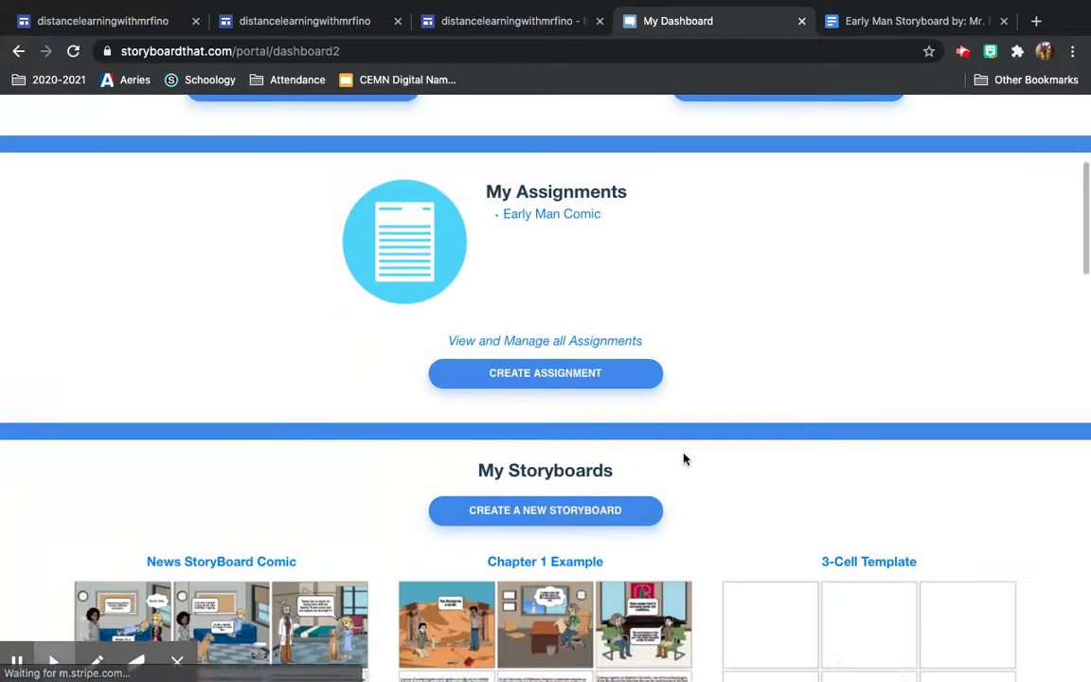
scroll(587, 481, down, 1)
click(580, 477)
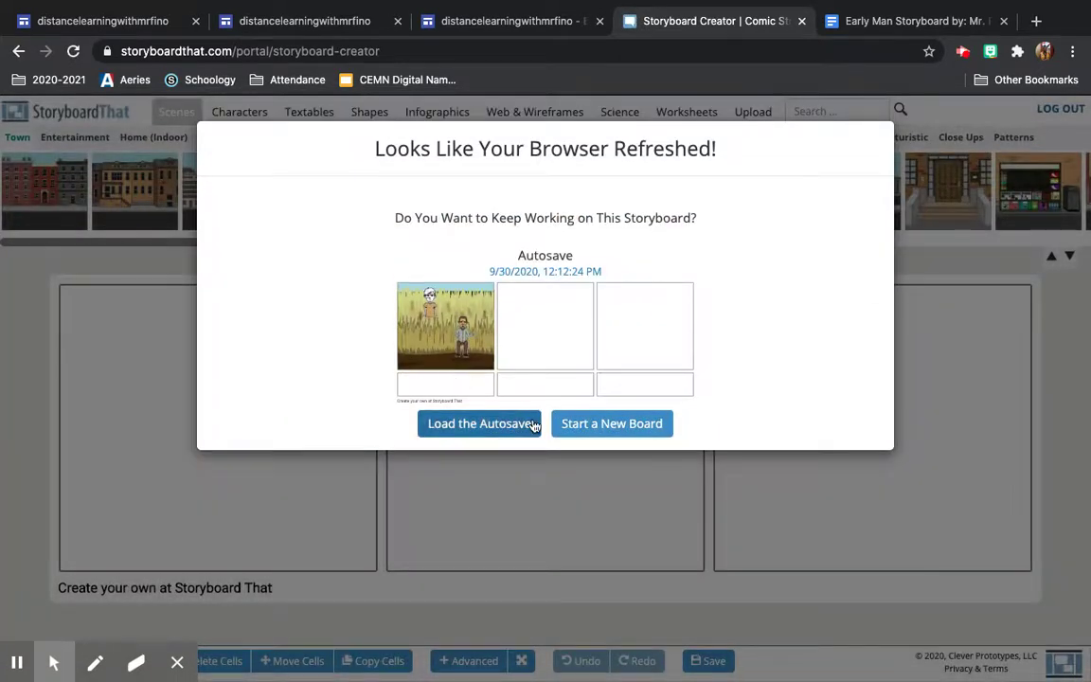
Step: Start a blank board with the Cell & Description layout, then view the Early Man Storyboard document
click(577, 433)
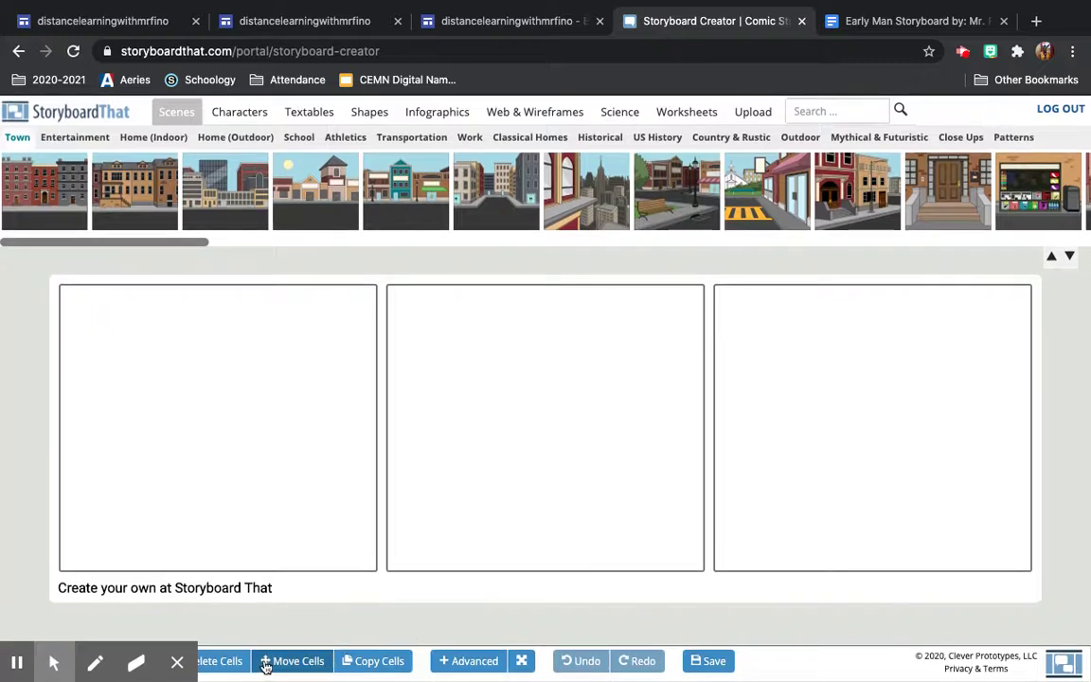
click(177, 660)
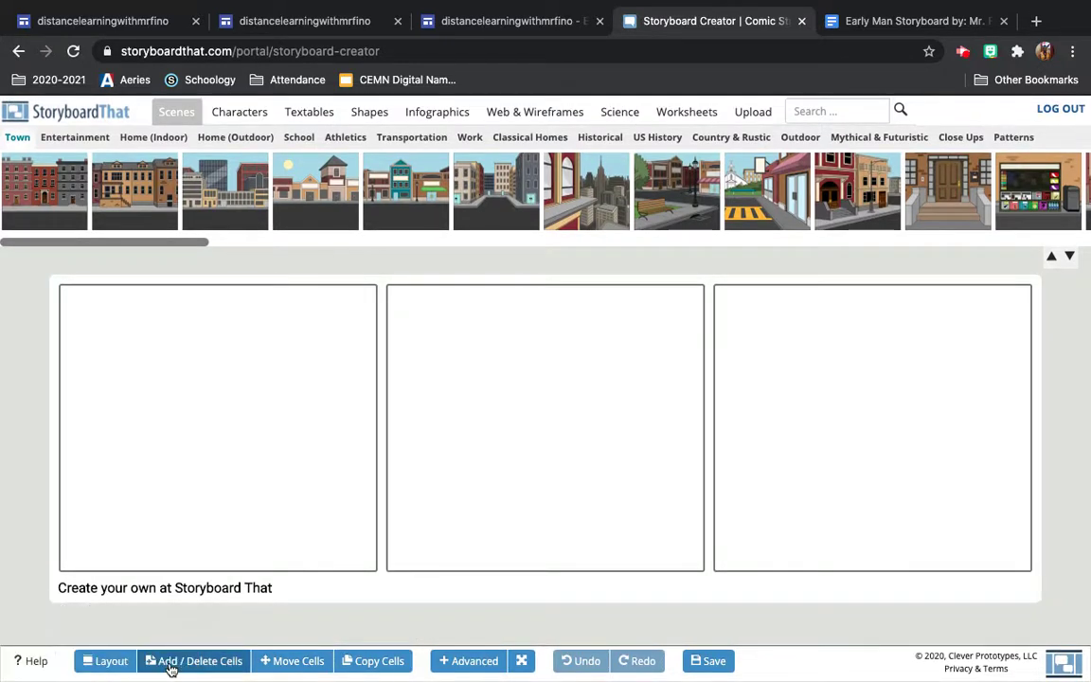
click(113, 661)
scroll(416, 521, down, 3)
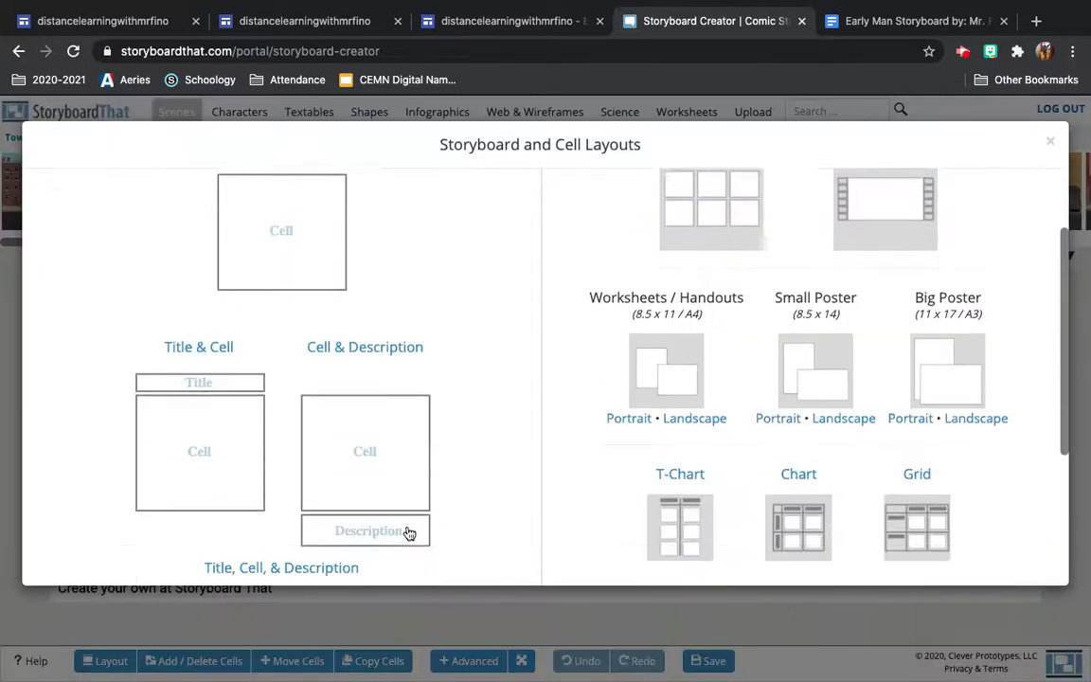
click(390, 440)
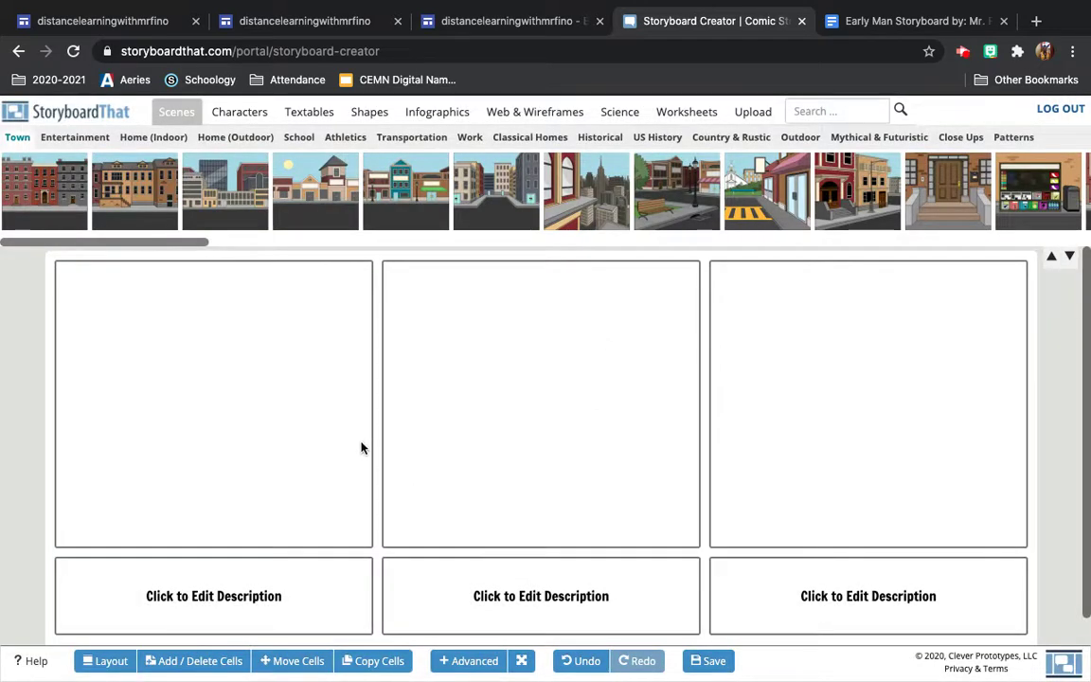
click(855, 28)
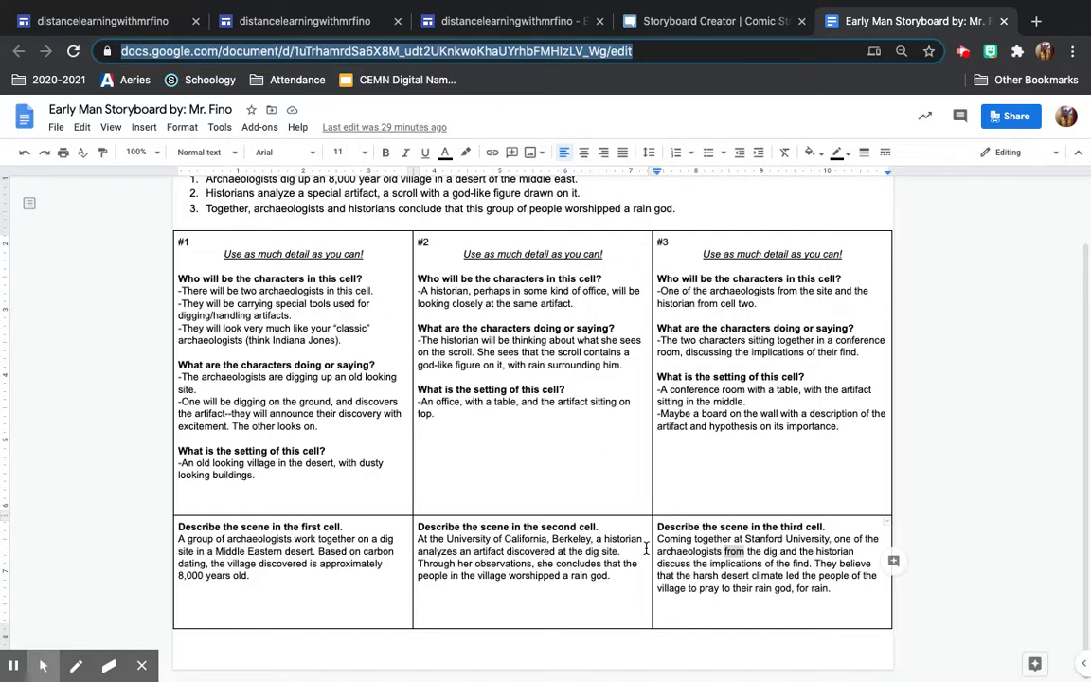
Step: Copy the 'Describe the scene in the first cell' paragraph from the planning table
scroll(629, 482, up, 1)
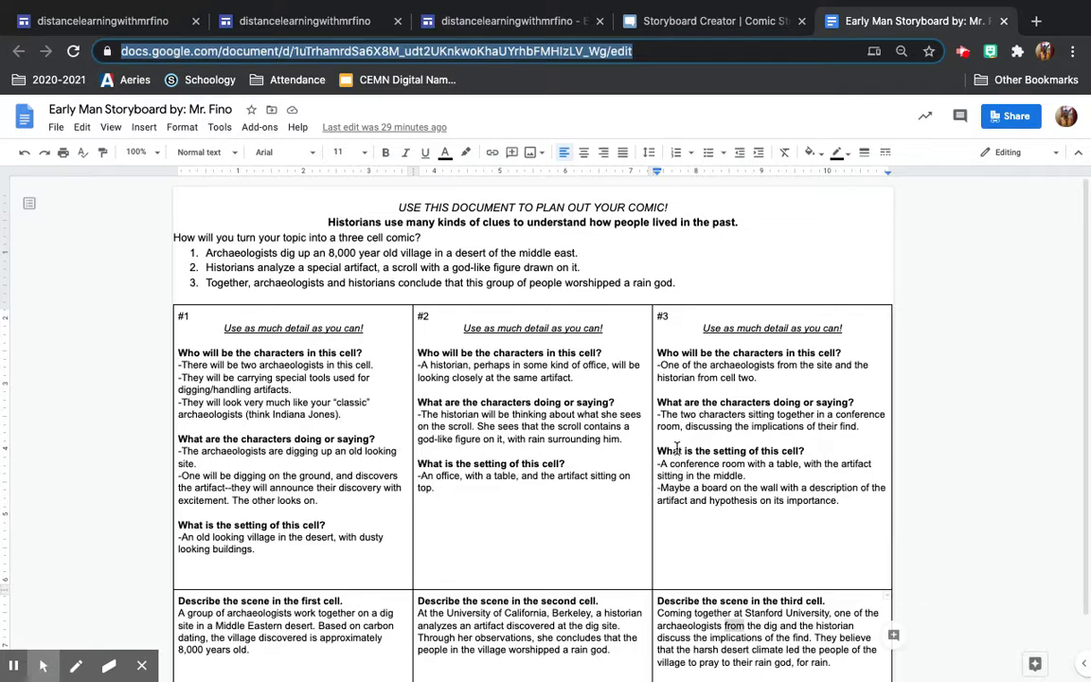
scroll(675, 443, down, 1)
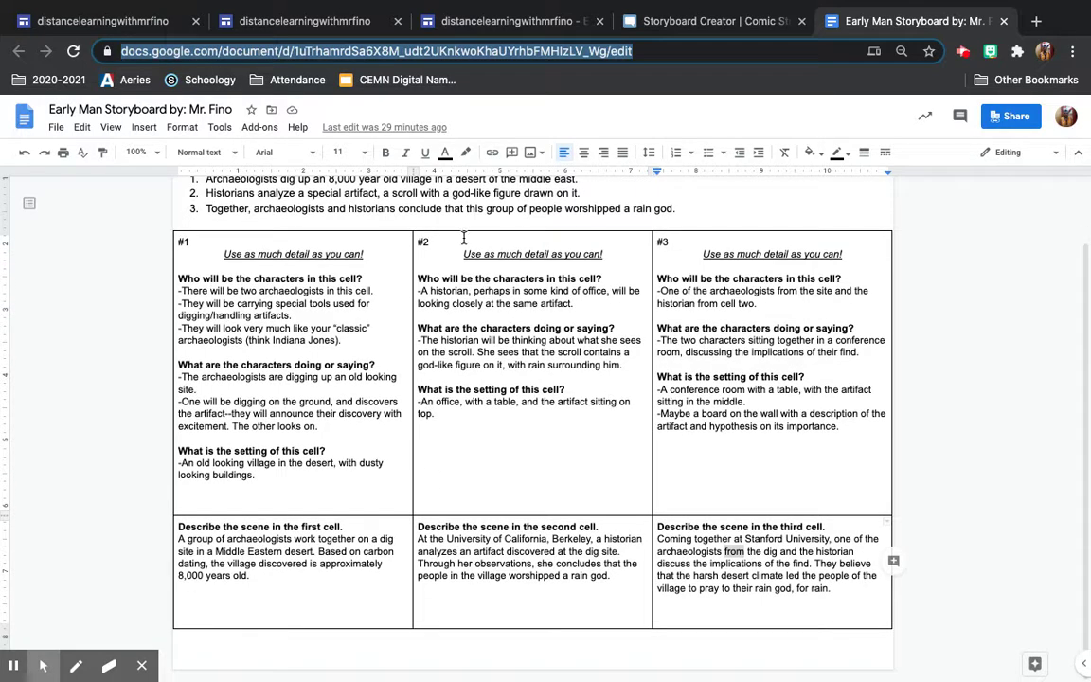
triple_click(274, 559)
key(ctrl+c)
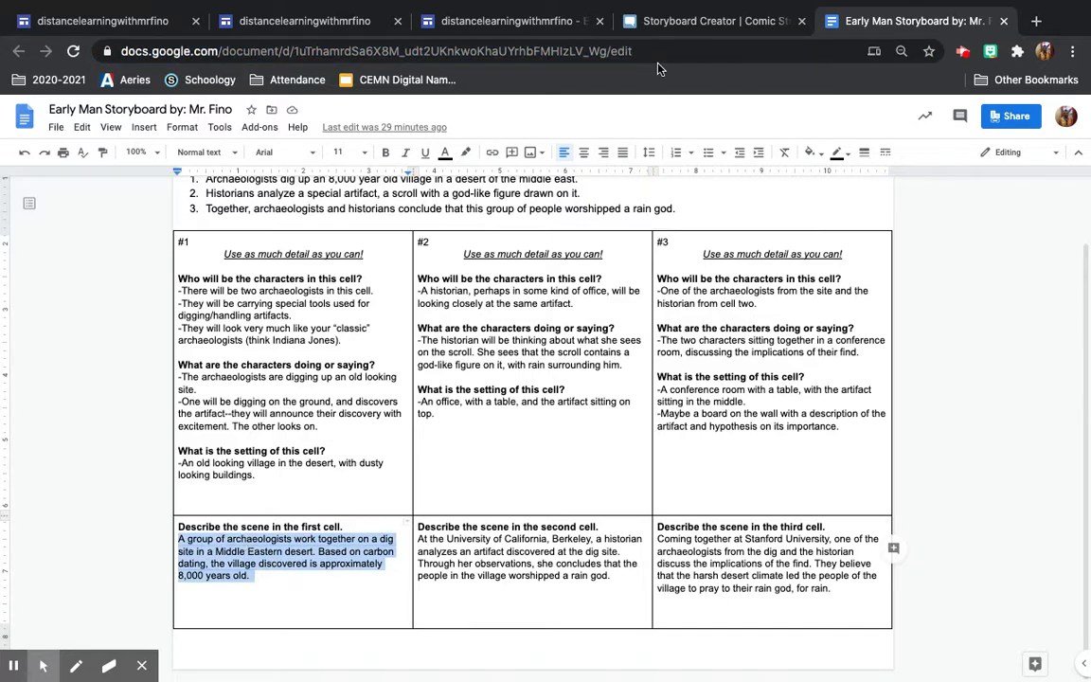
click(668, 21)
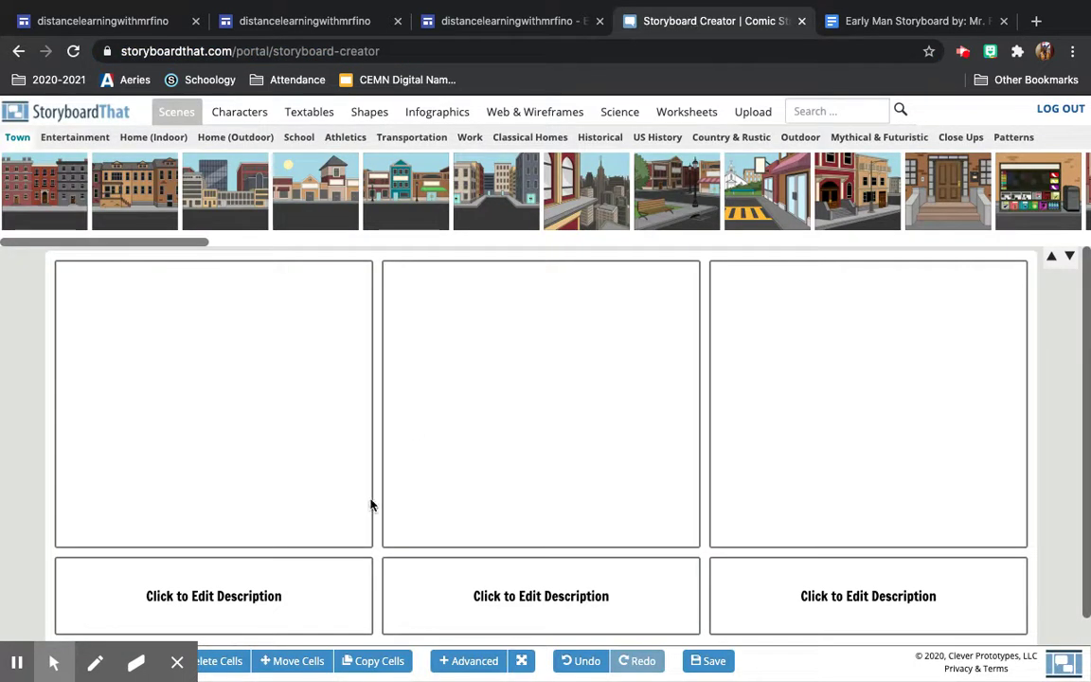
Step: Paste the first scene description into cell 1's description box, trying font sizes 14 and 9
click(243, 591)
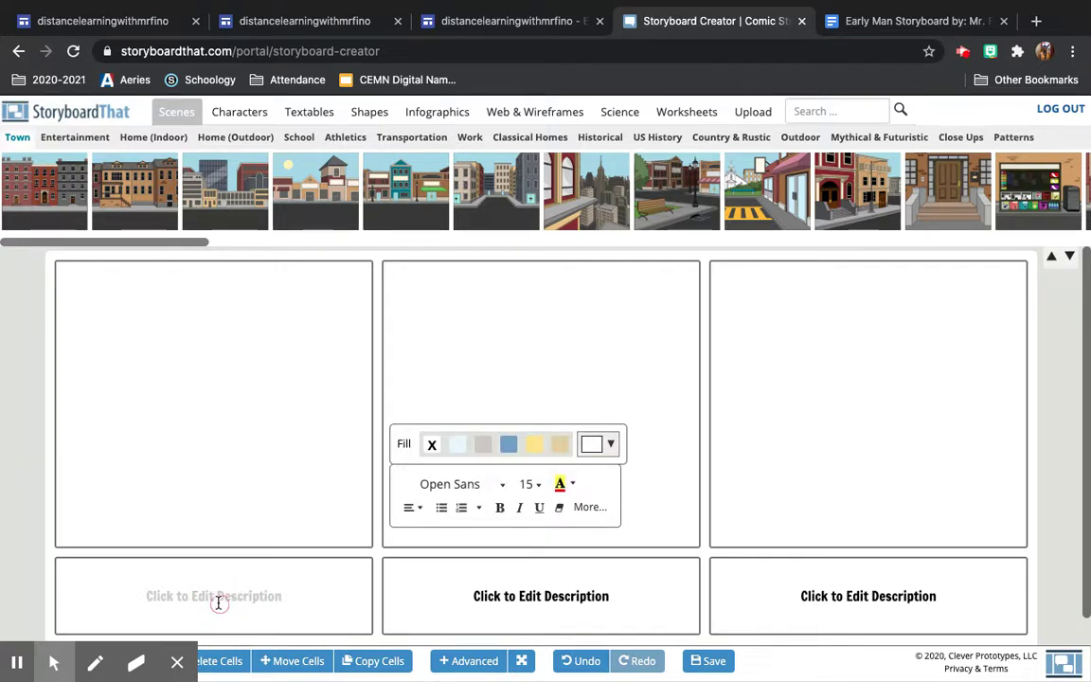
key(ctrl+v)
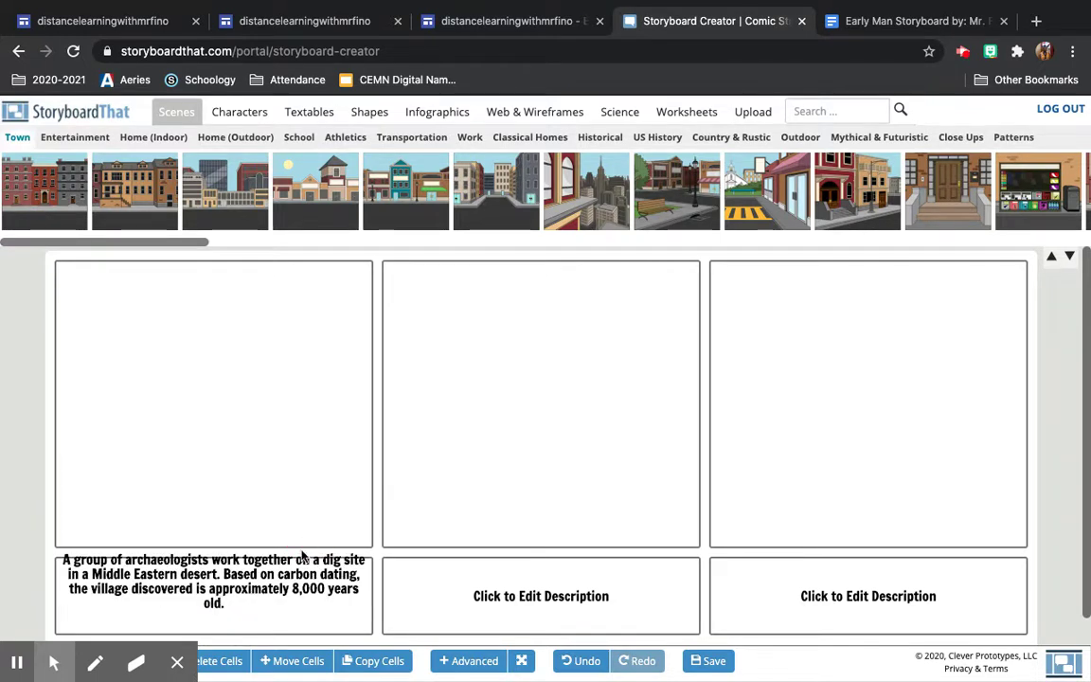
triple_click(297, 553)
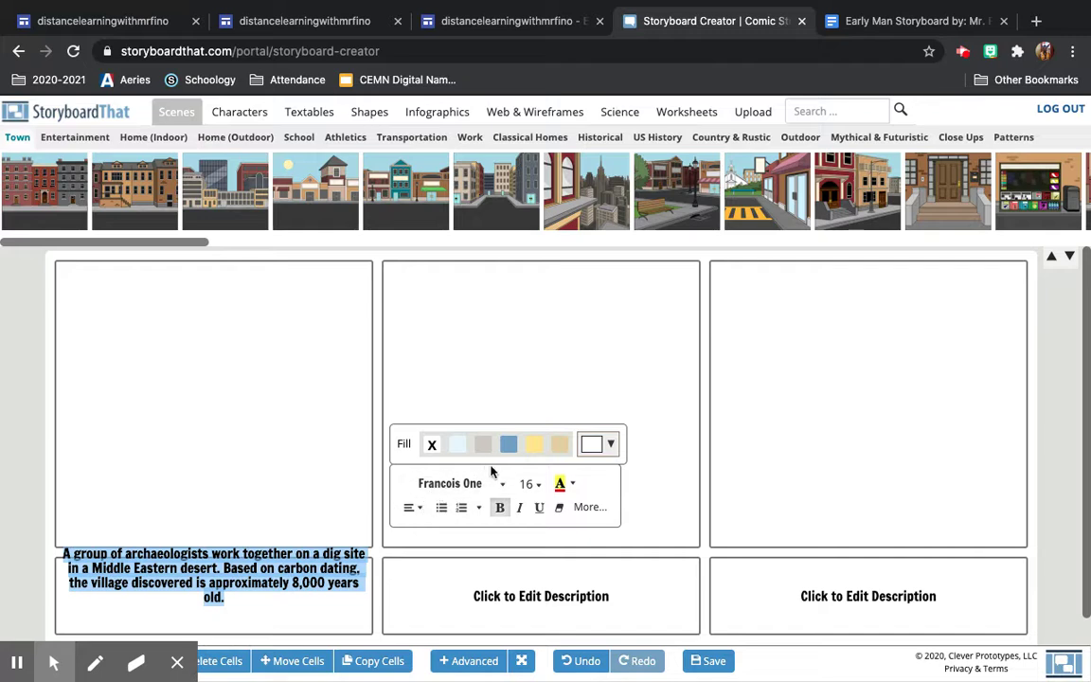
click(528, 484)
click(574, 606)
click(531, 484)
click(562, 538)
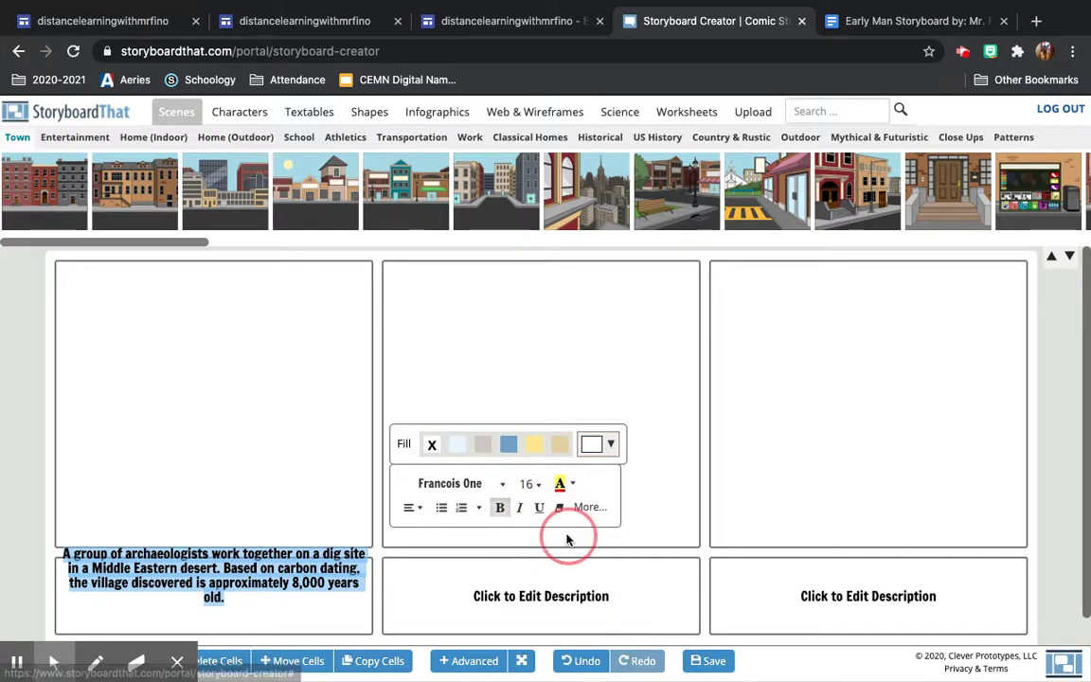
click(149, 535)
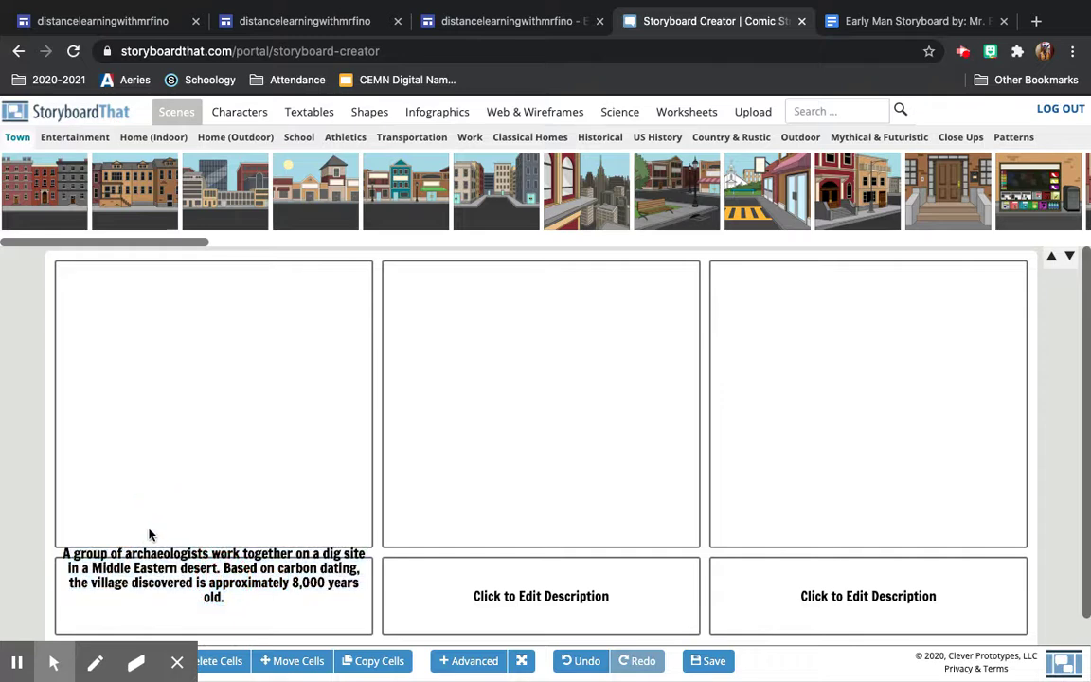
click(64, 553)
click(64, 552)
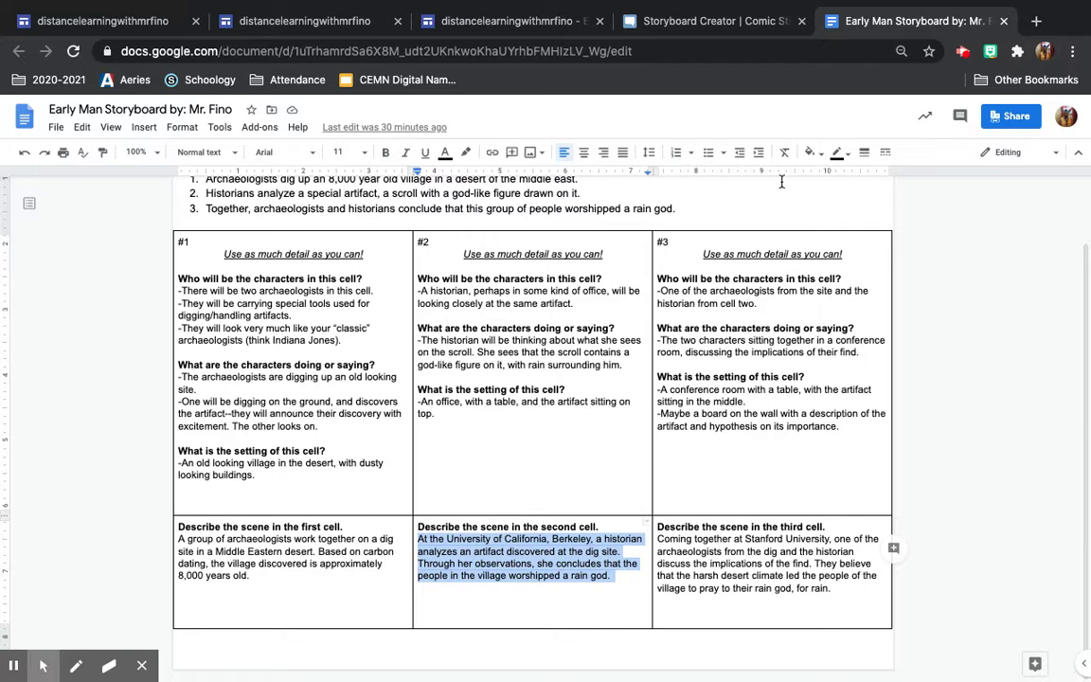
Step: Paste the second scene's description into cell 2's description box
click(711, 21)
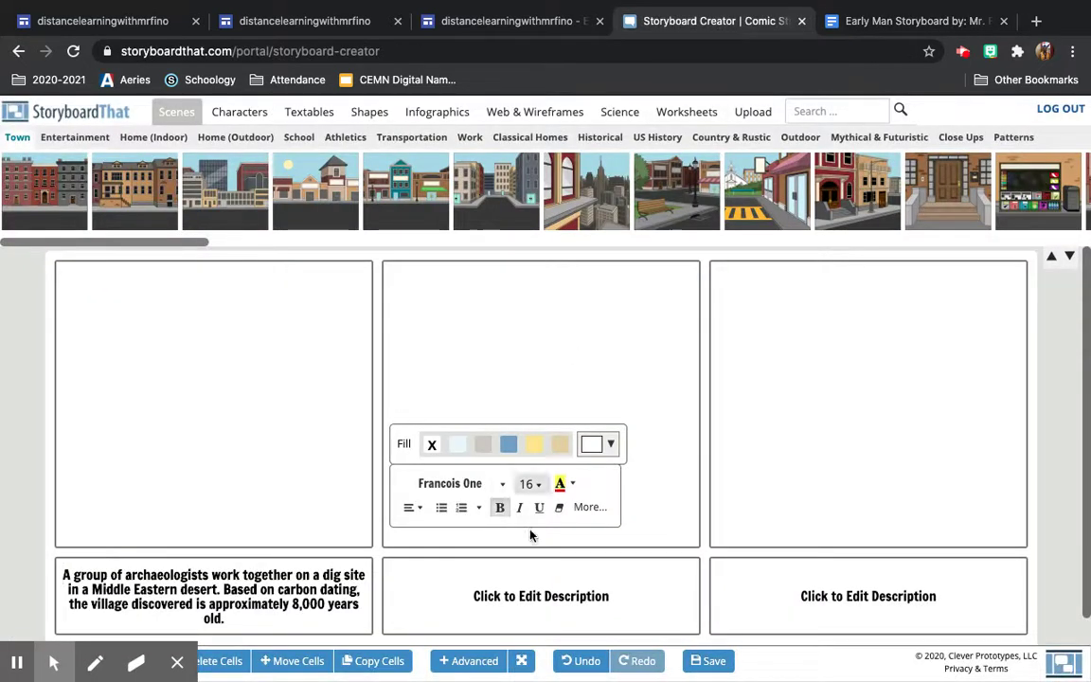
click(547, 590)
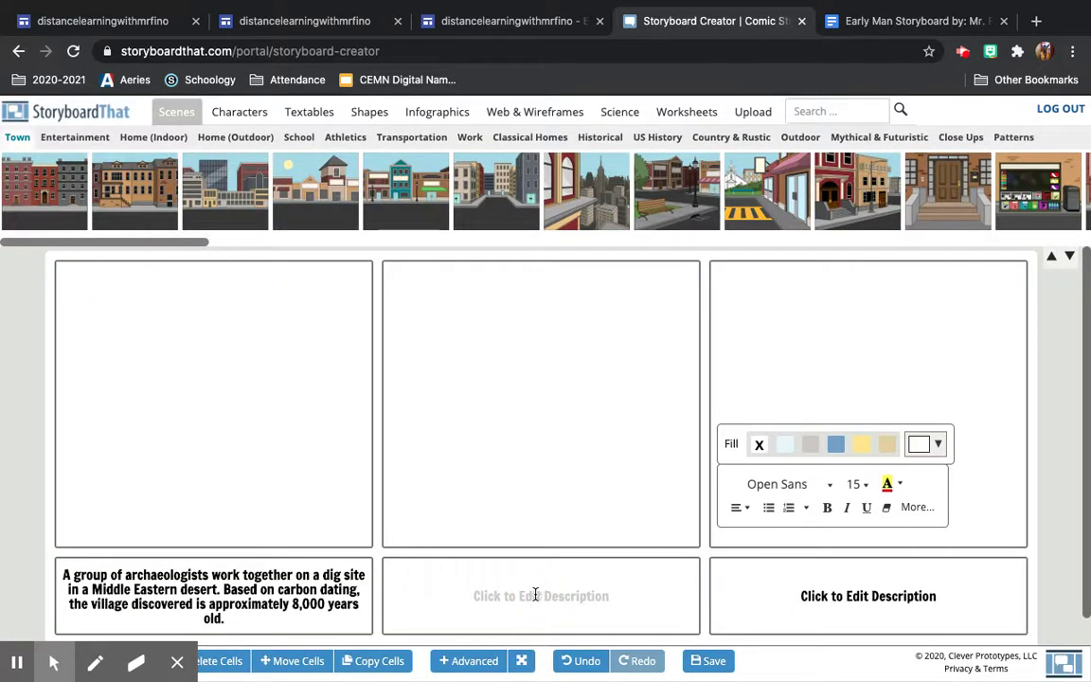
text(At the University of California, Berkeley, a historian analyzes an artifact discovered at the dig site. Through her observations, she concludes that the people in the village worshipped a rain god.)
click(398, 560)
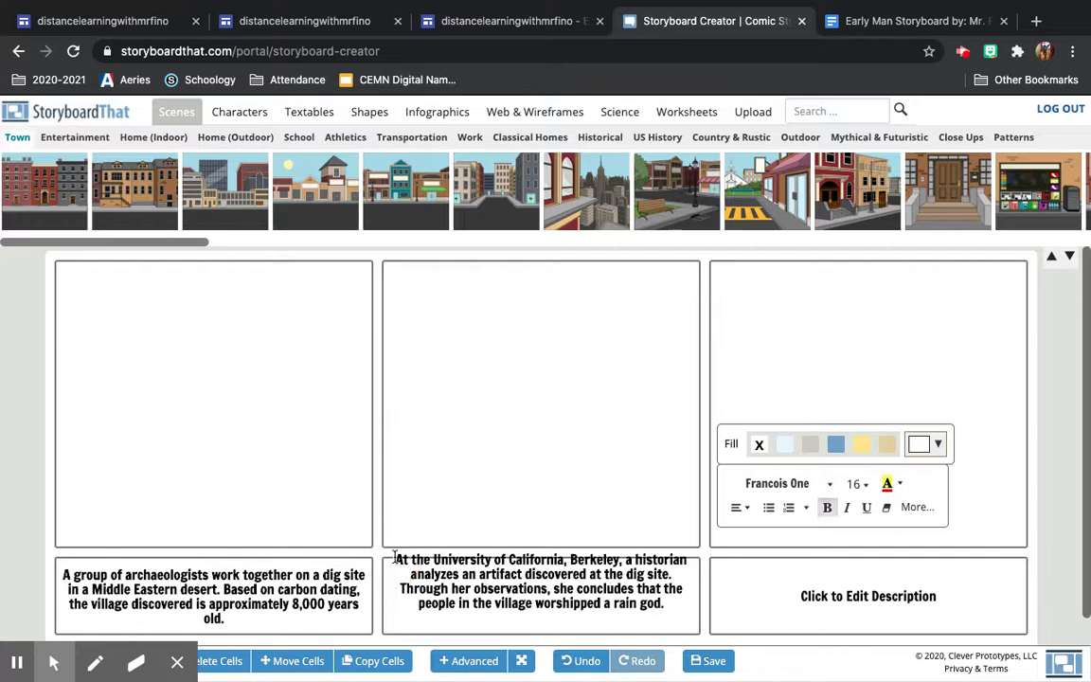
Step: Copy the third scene description from the plan into cell 3, keeping its text at size 16
click(865, 21)
triple_click(744, 584)
key(ctrl+c)
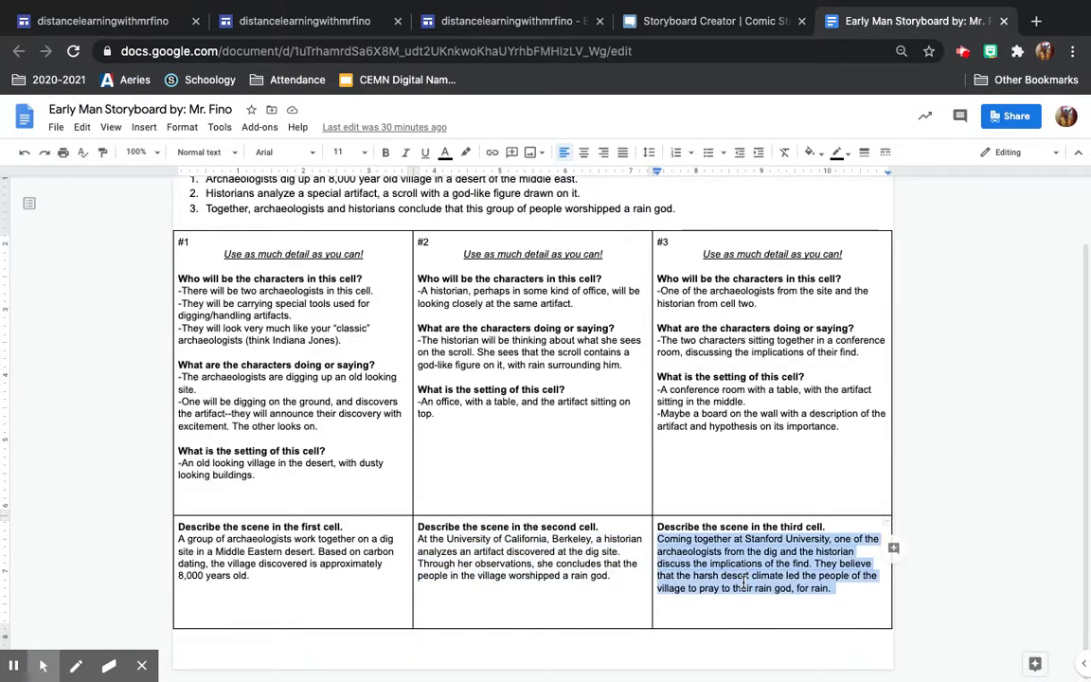
click(717, 20)
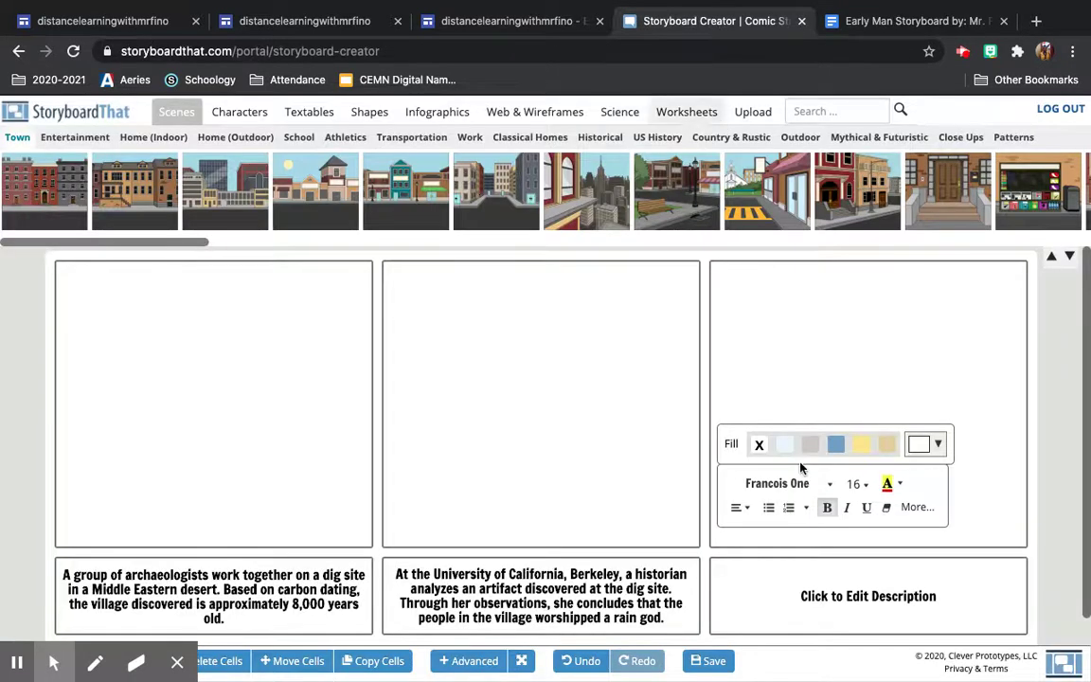
click(866, 597)
key(ctrl+v)
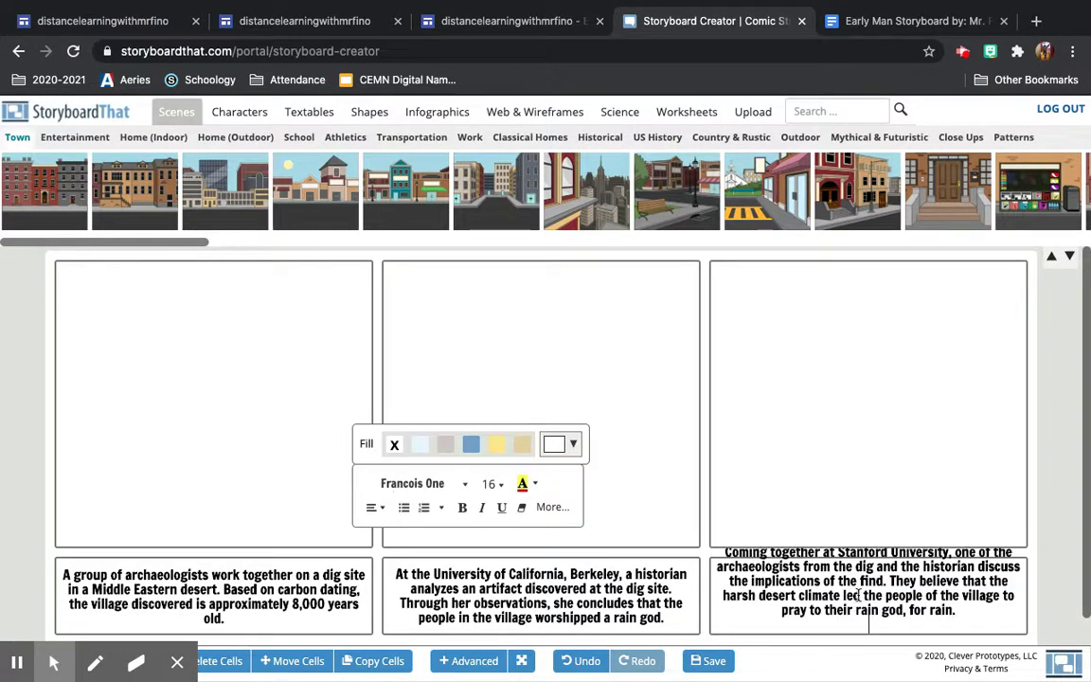
click(725, 550)
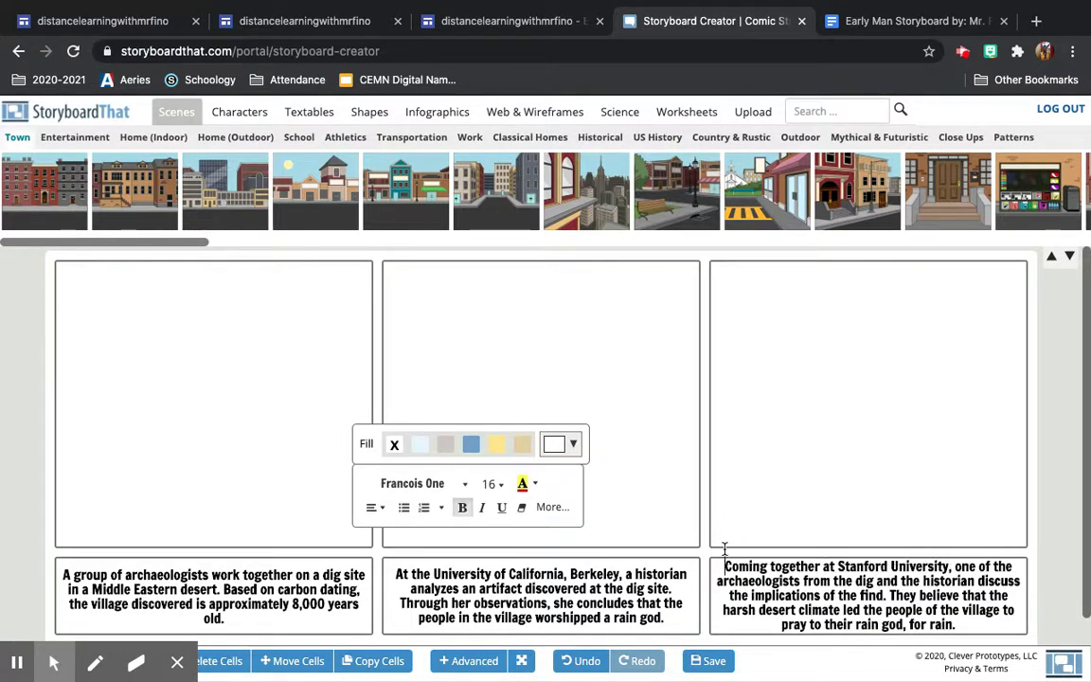
key(ctrl+a)
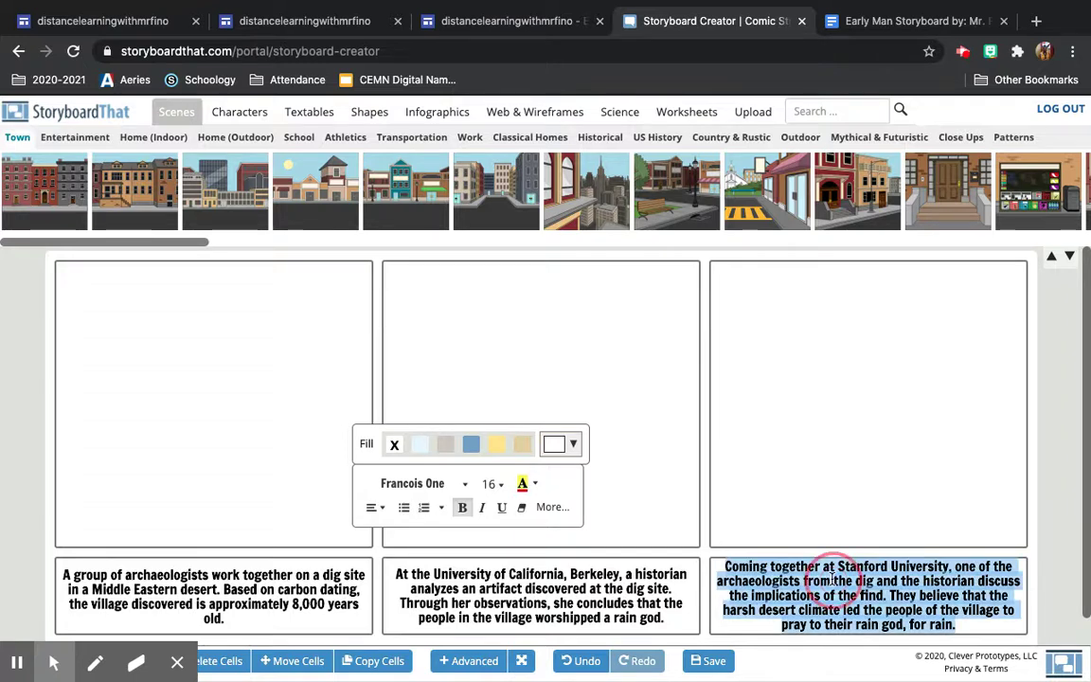
click(489, 484)
click(516, 604)
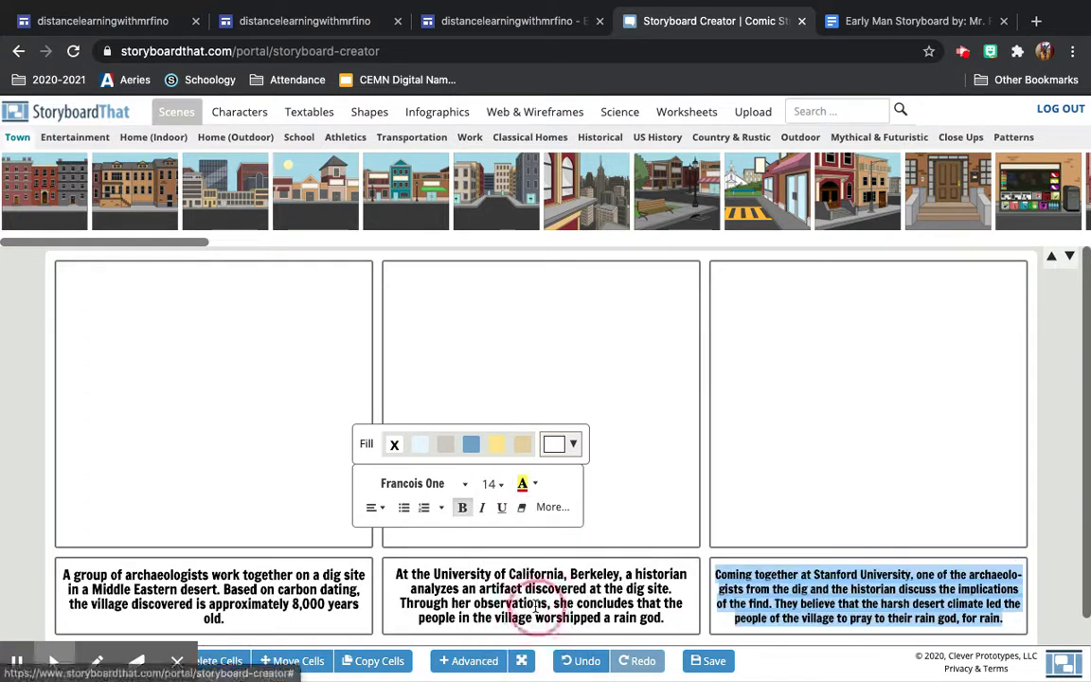
click(488, 484)
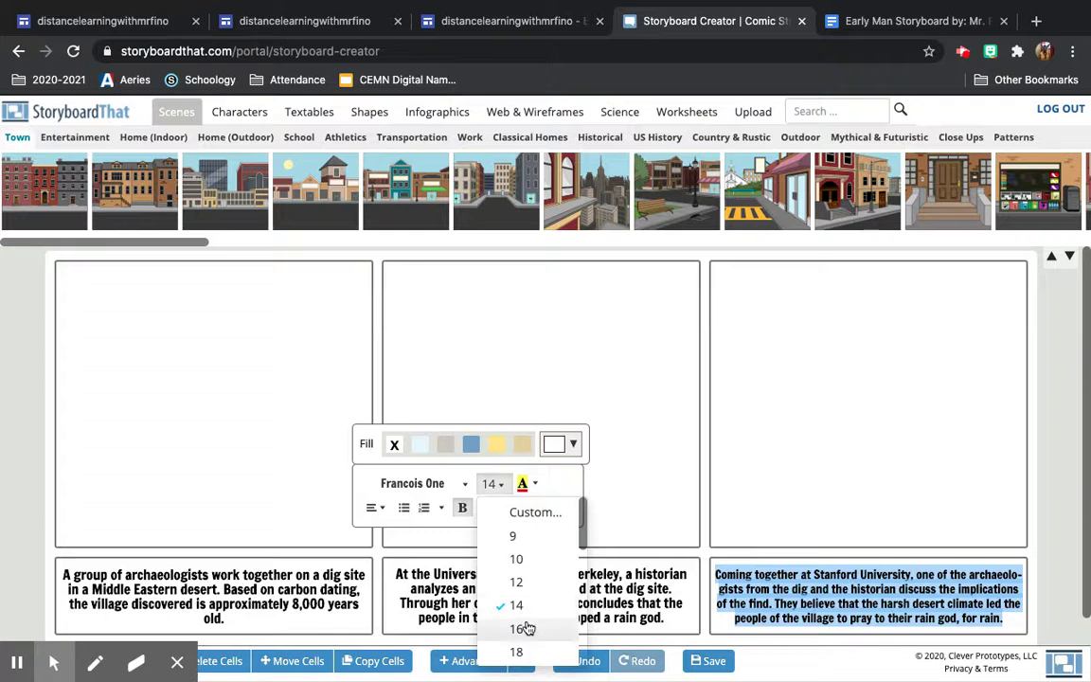
click(518, 651)
click(805, 461)
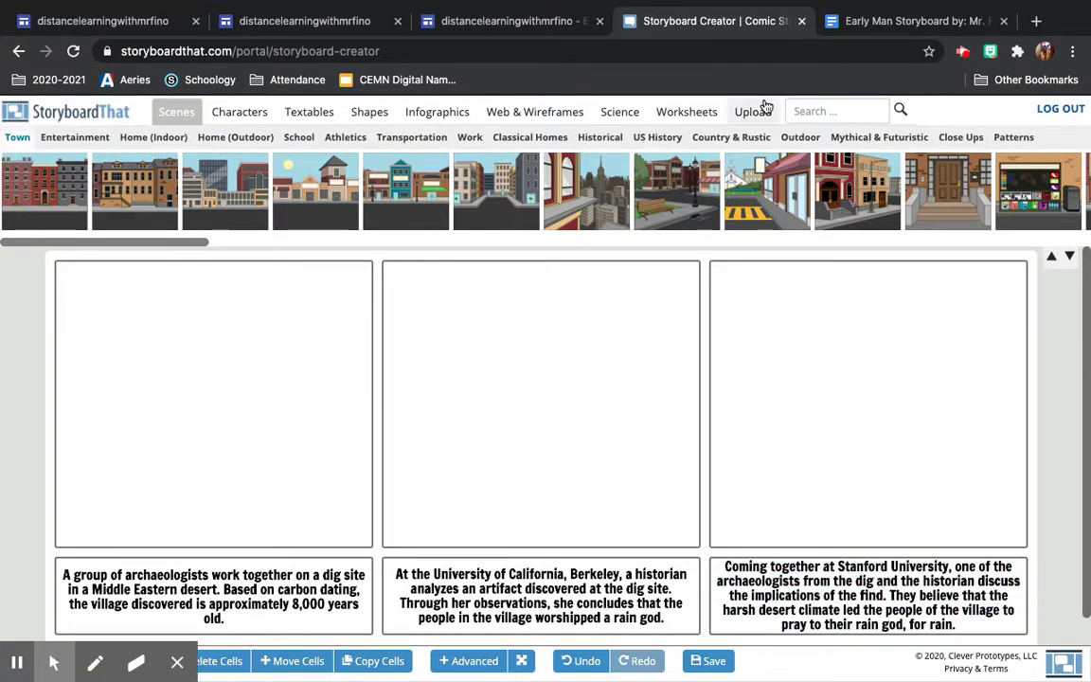
click(855, 34)
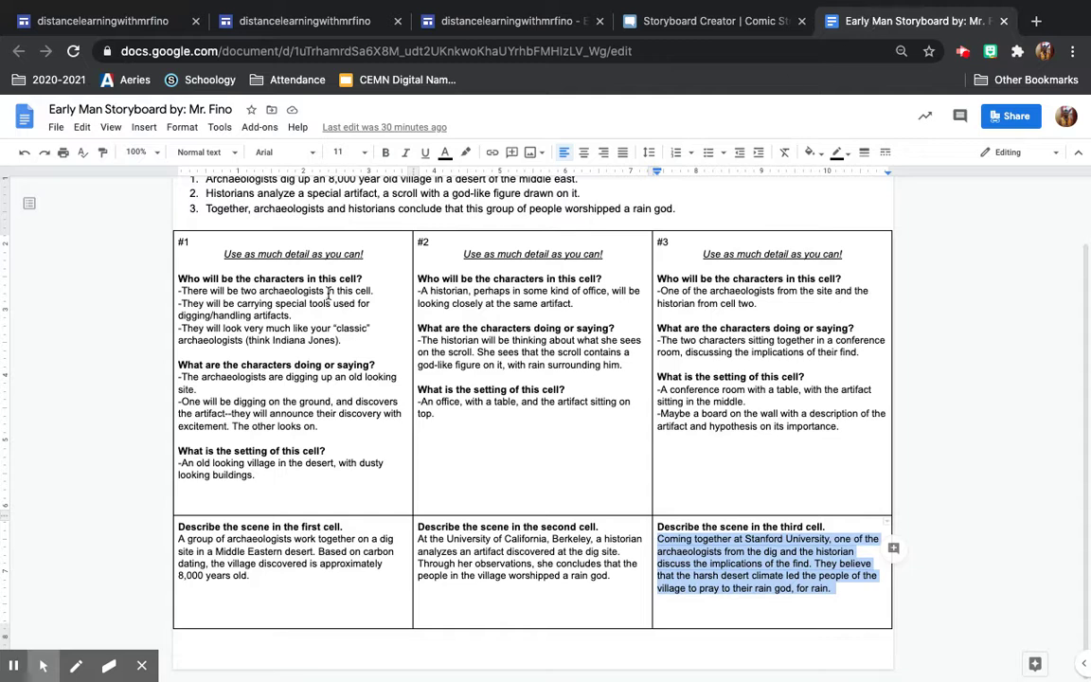
Step: Select cell #1's planned setting, an old desert village, in the planning table
click(235, 462)
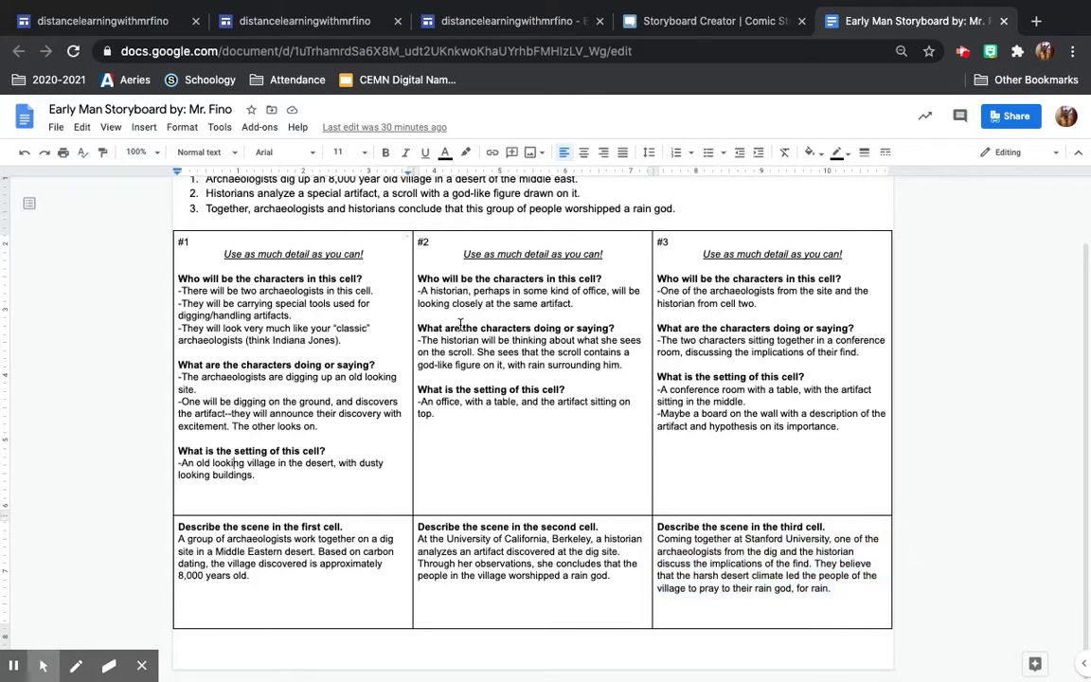
triple_click(246, 462)
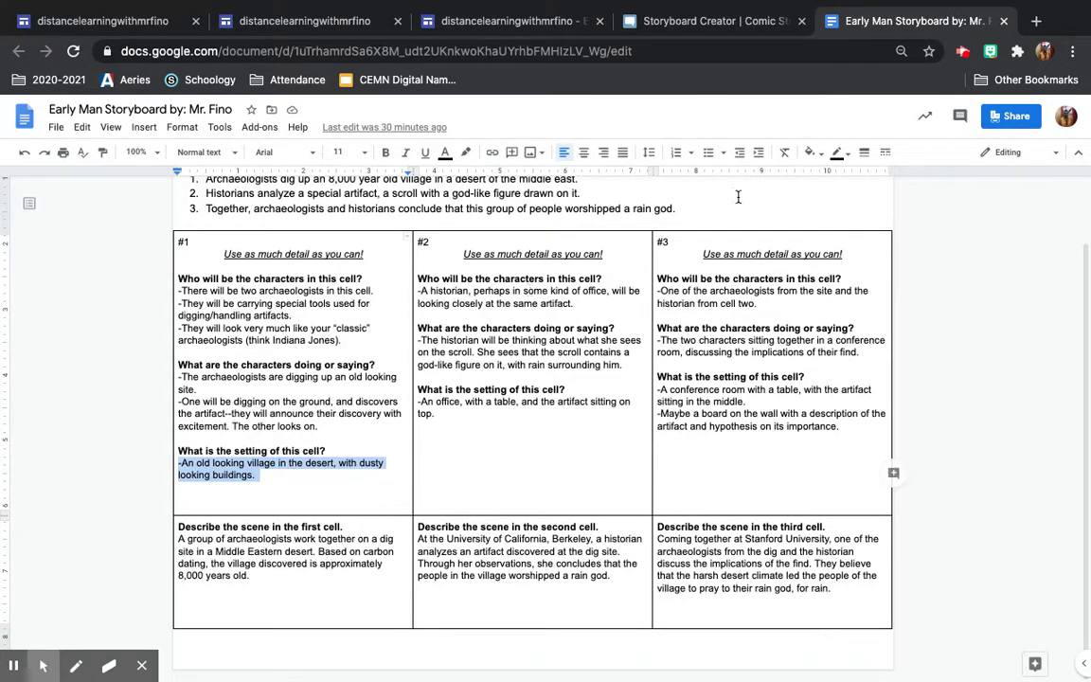
click(758, 28)
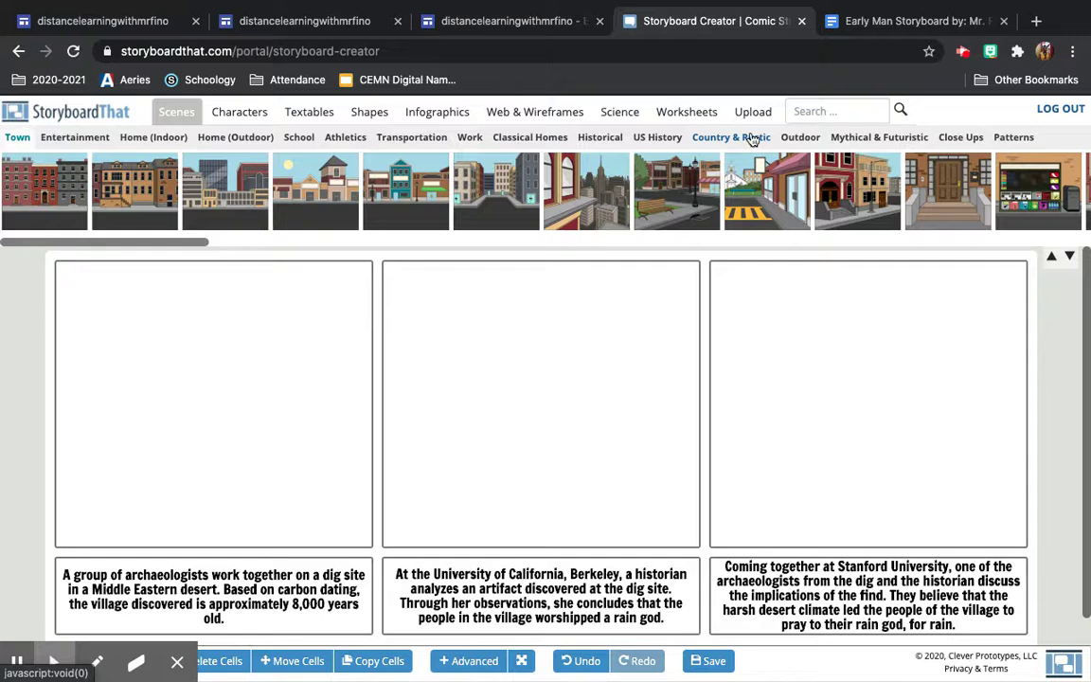
Step: Drag the Outdoor desert dune scene into cell 1 as its background
click(801, 138)
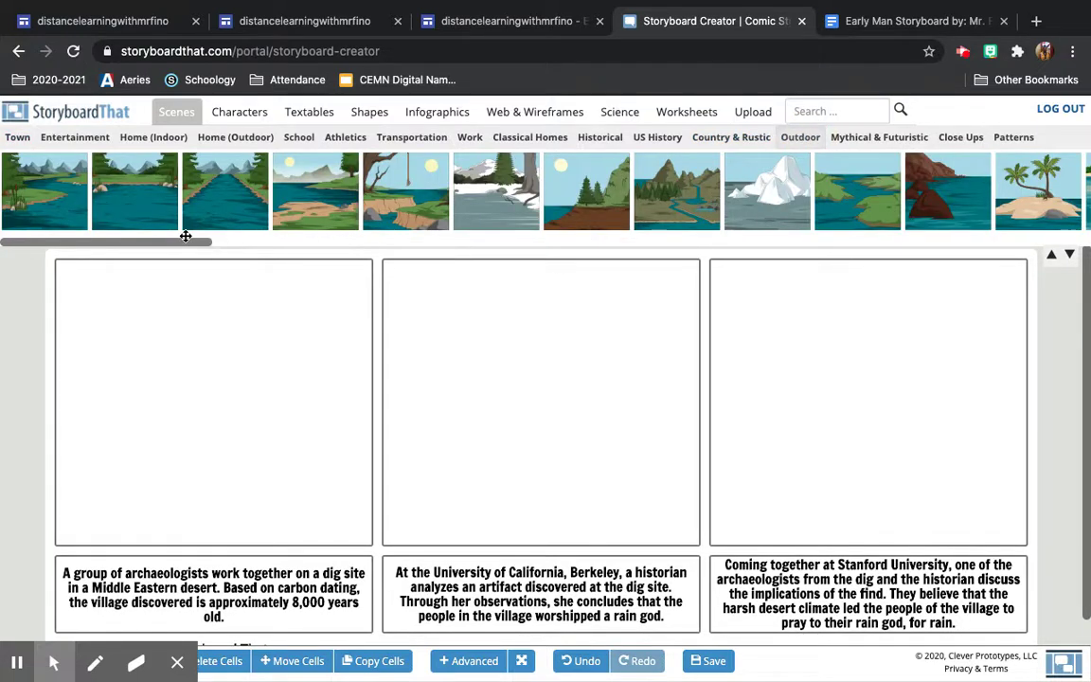
drag(171, 249, 697, 207)
drag(831, 205, 210, 396)
click(413, 495)
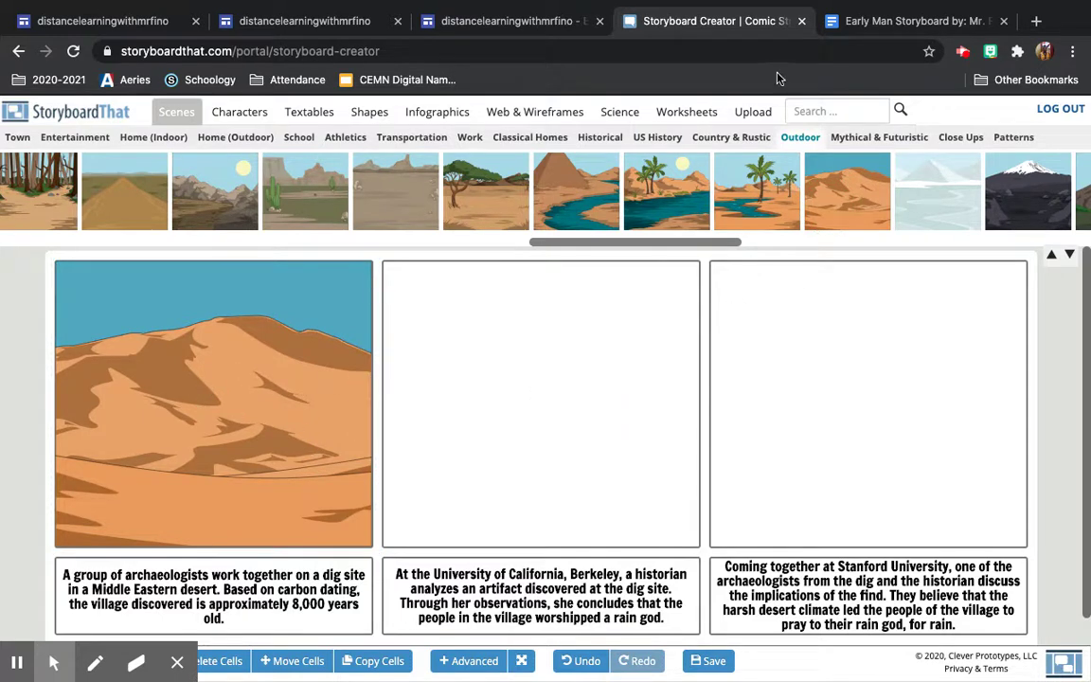
click(843, 21)
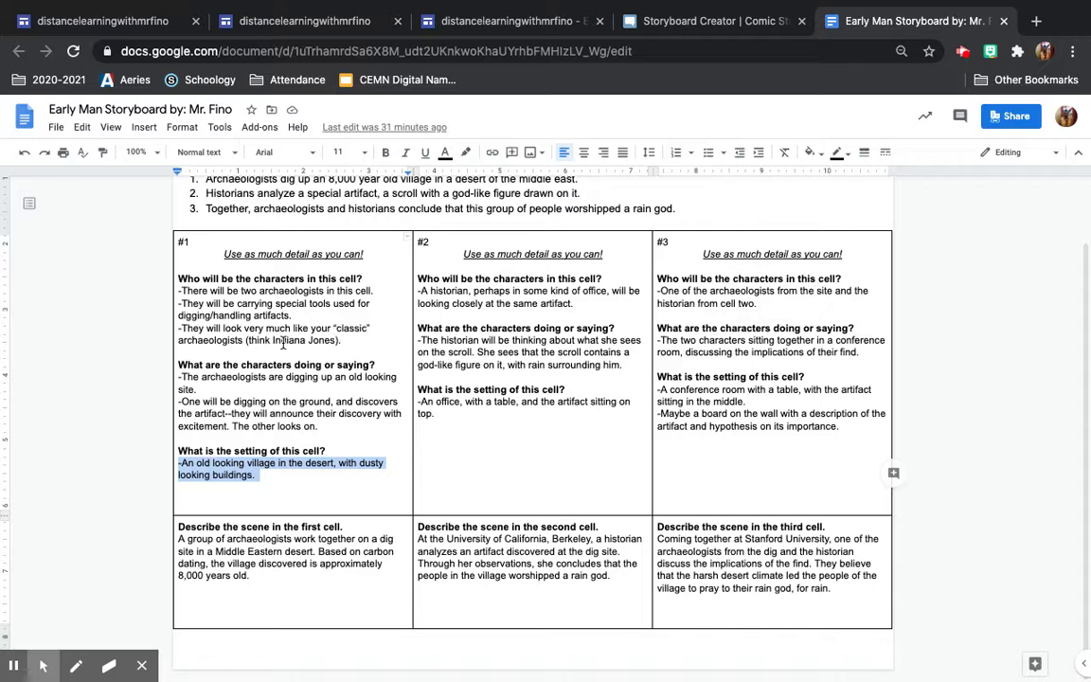
Step: Back in the editor, scroll the Outdoor scene strip left
click(707, 22)
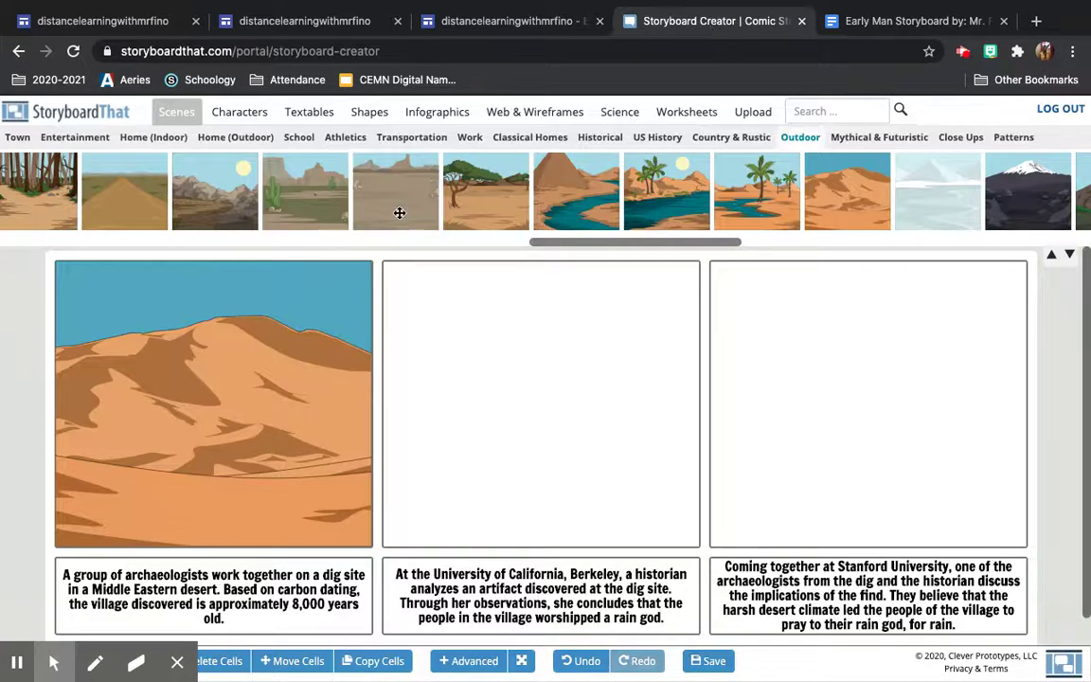
scroll(288, 202, left, 3)
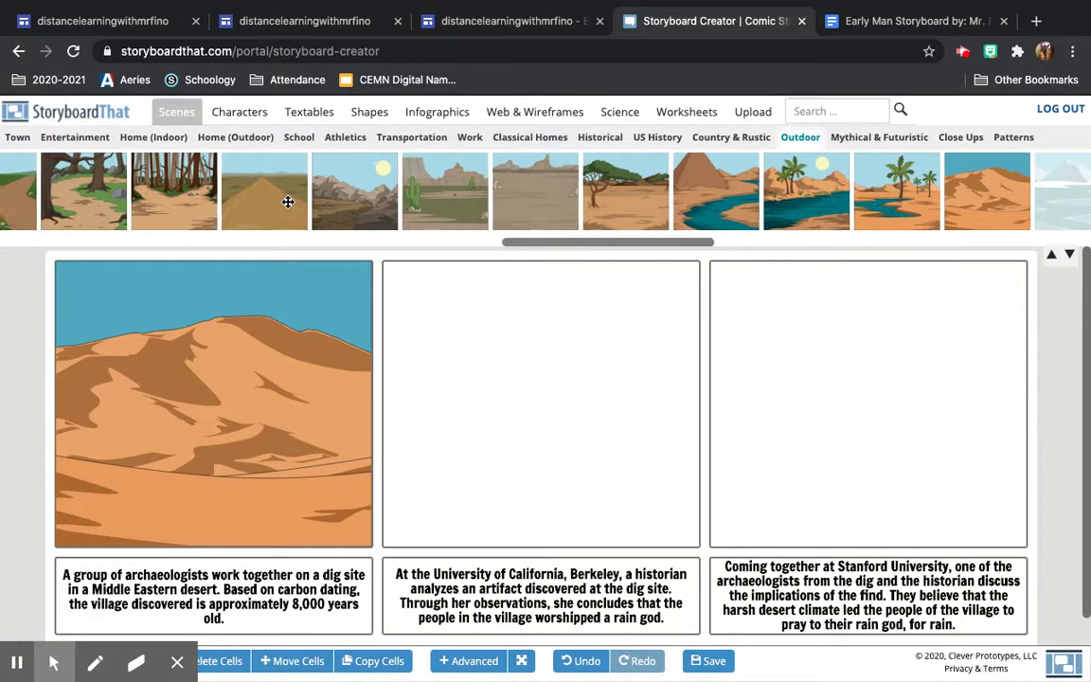
scroll(264, 191, left, 3)
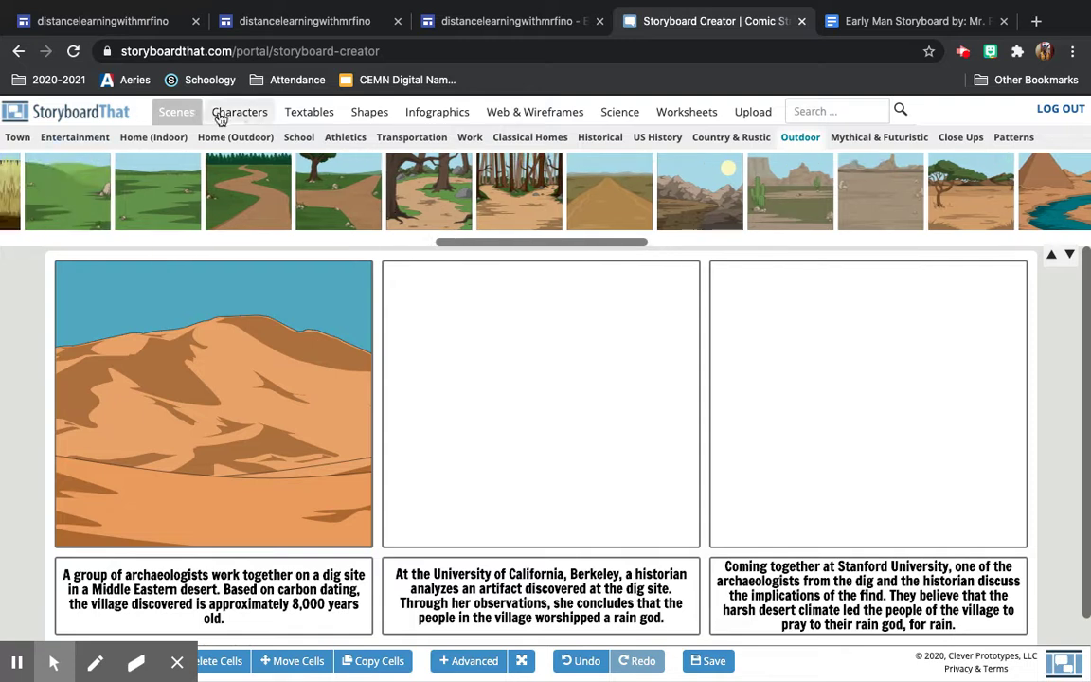
Step: Place a Jobs archaeologist on the desert in cell 1, replacing an initial farm-worker character
click(223, 112)
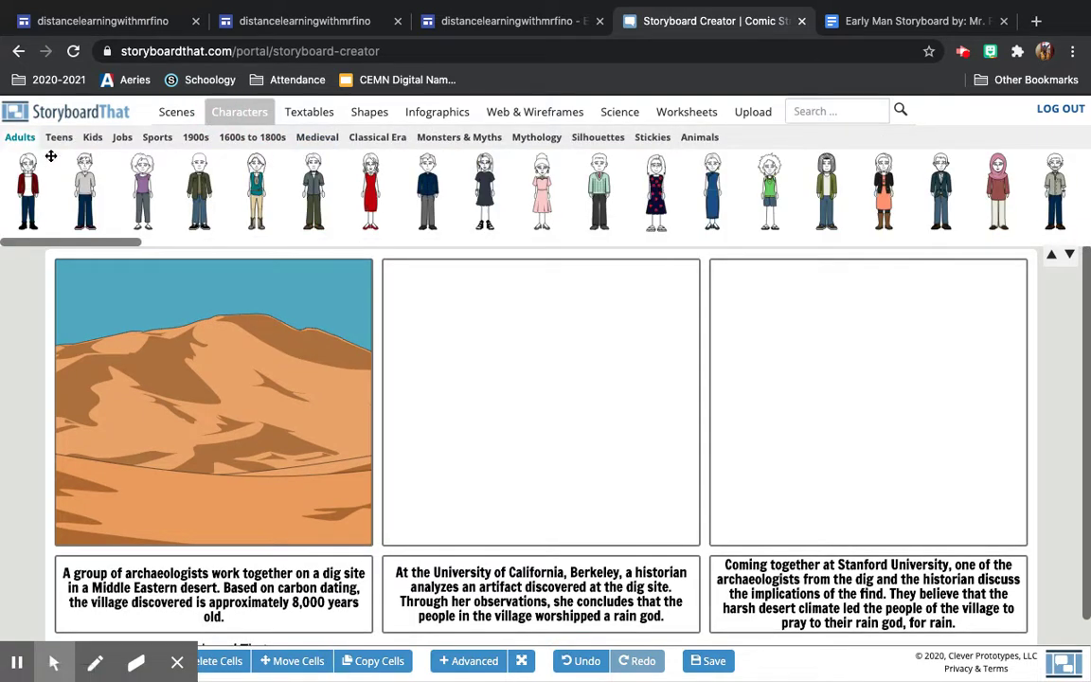
click(123, 139)
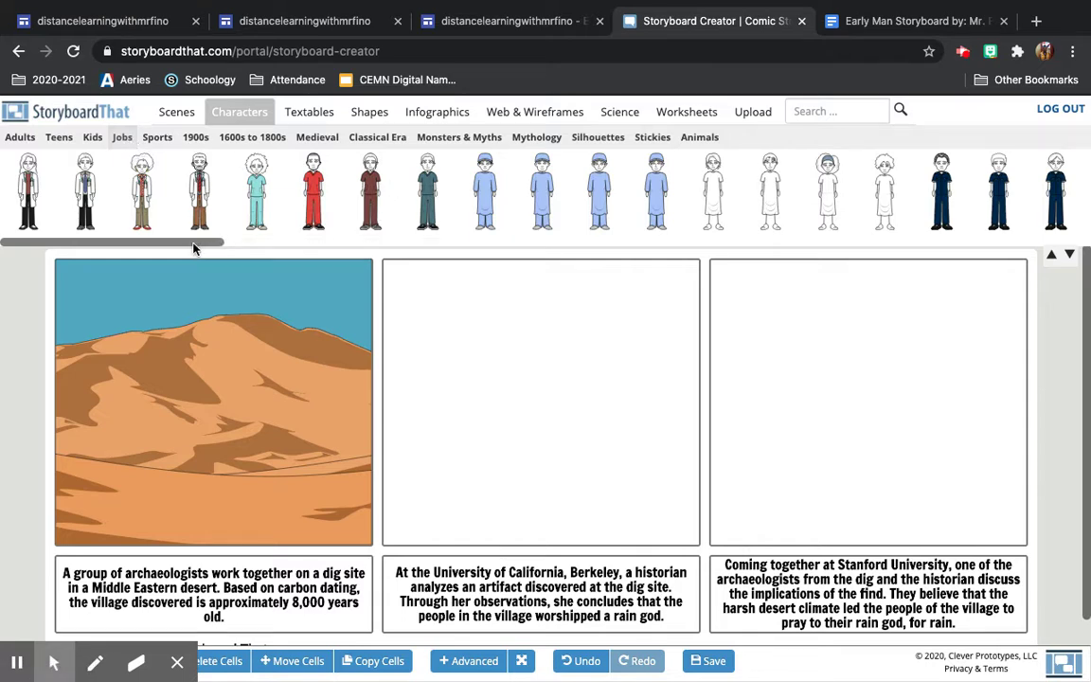
drag(195, 242, 702, 219)
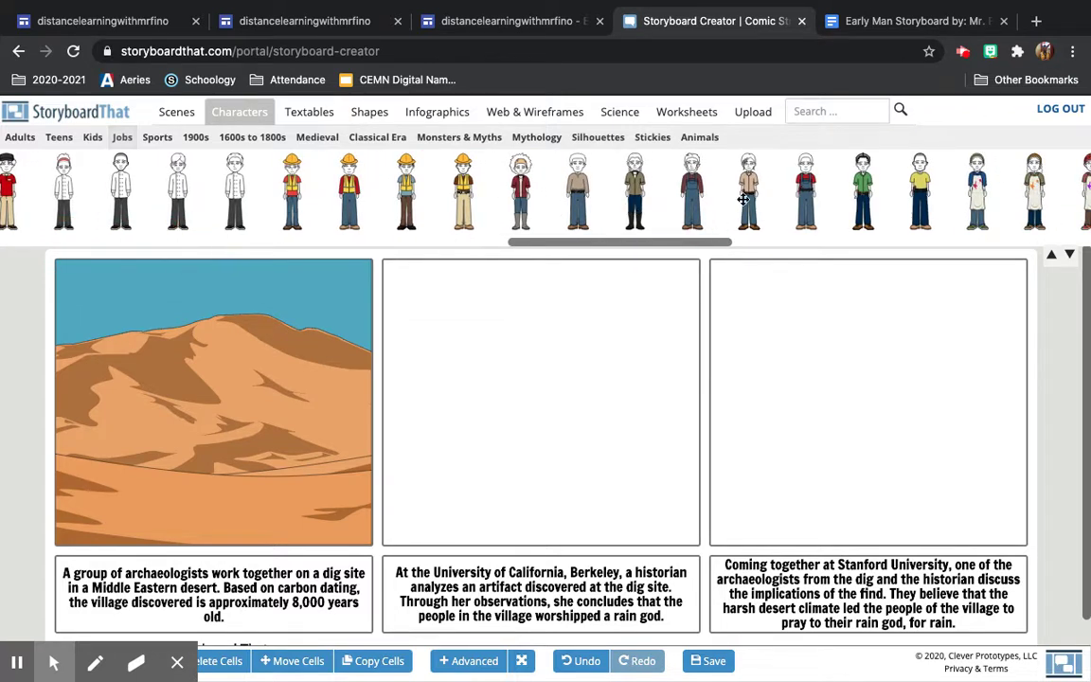
drag(749, 190, 159, 403)
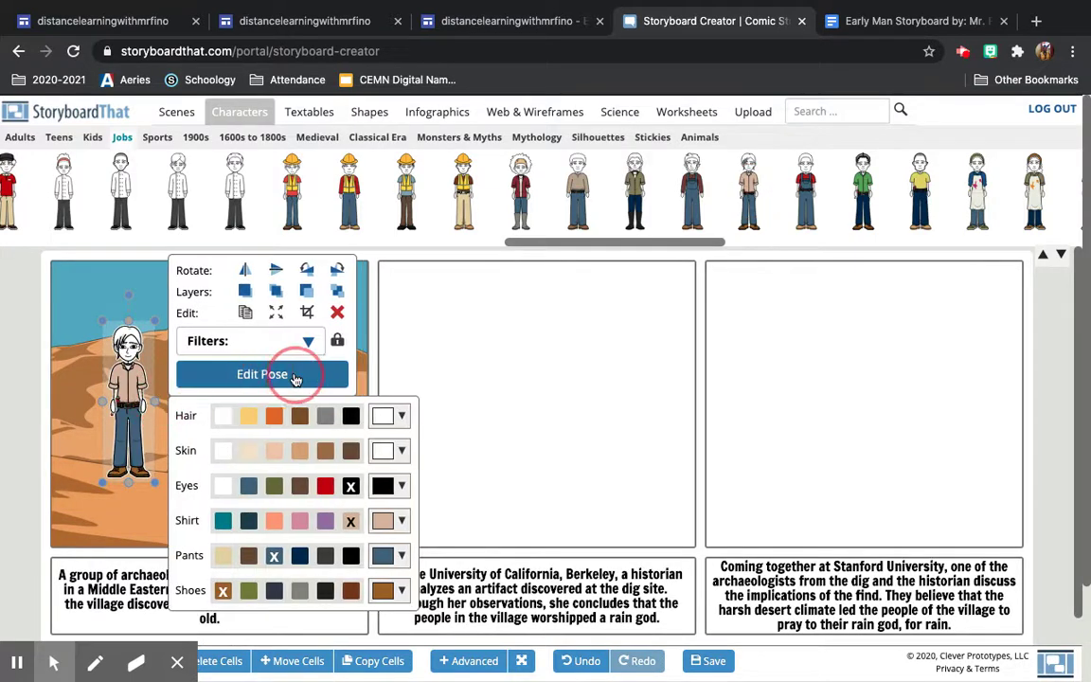
click(337, 312)
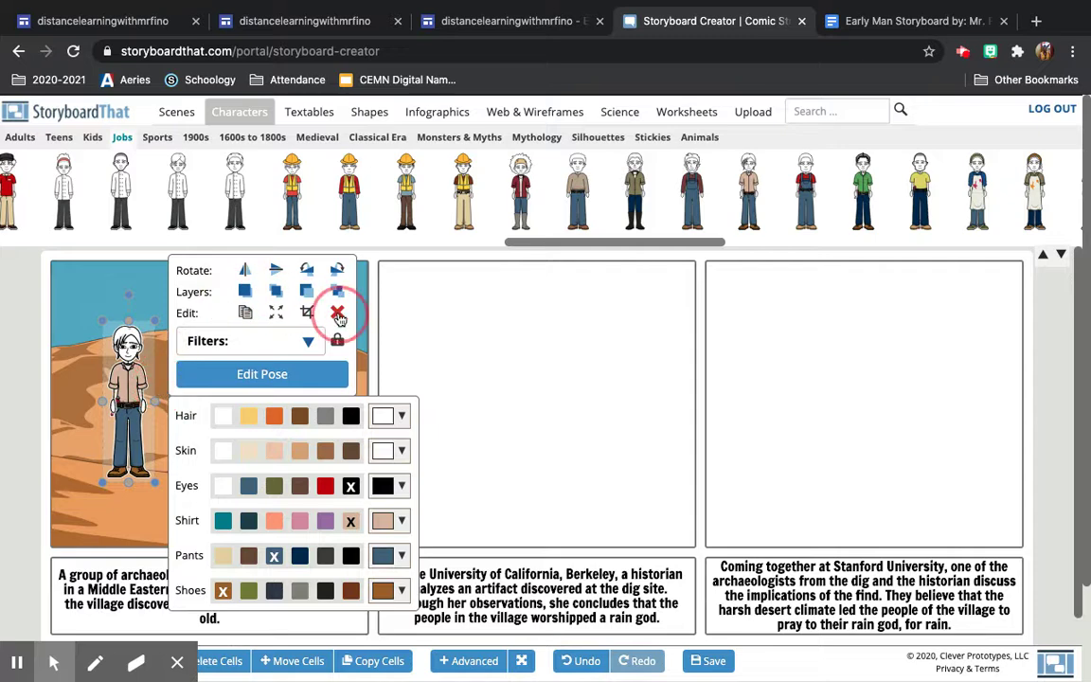
drag(636, 194, 313, 357)
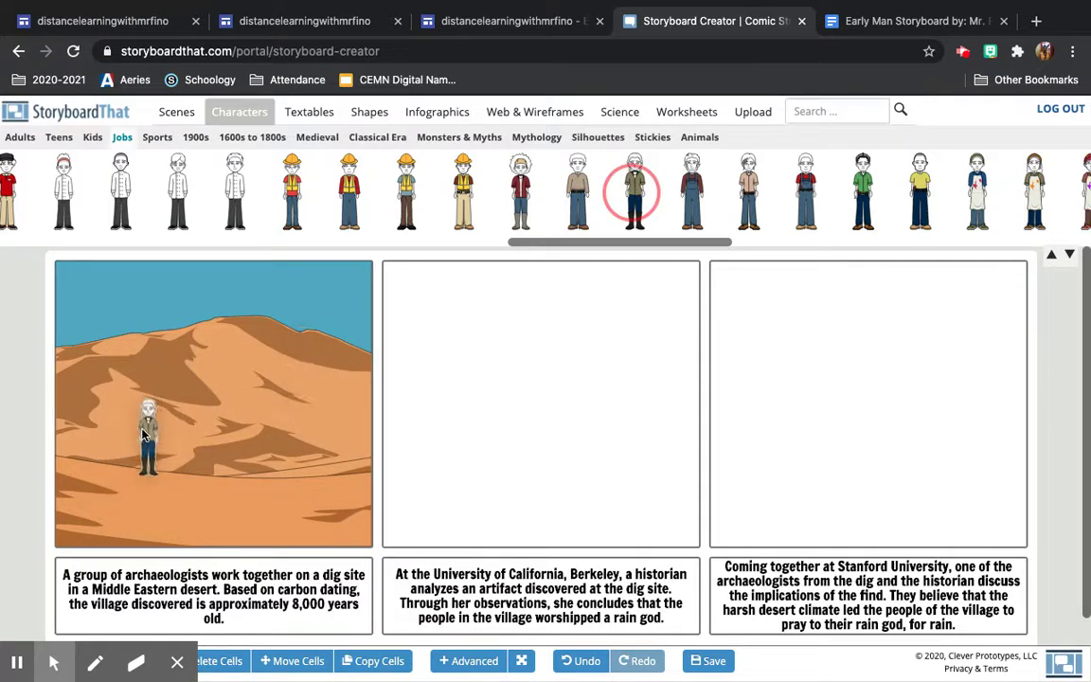
drag(143, 433, 144, 434)
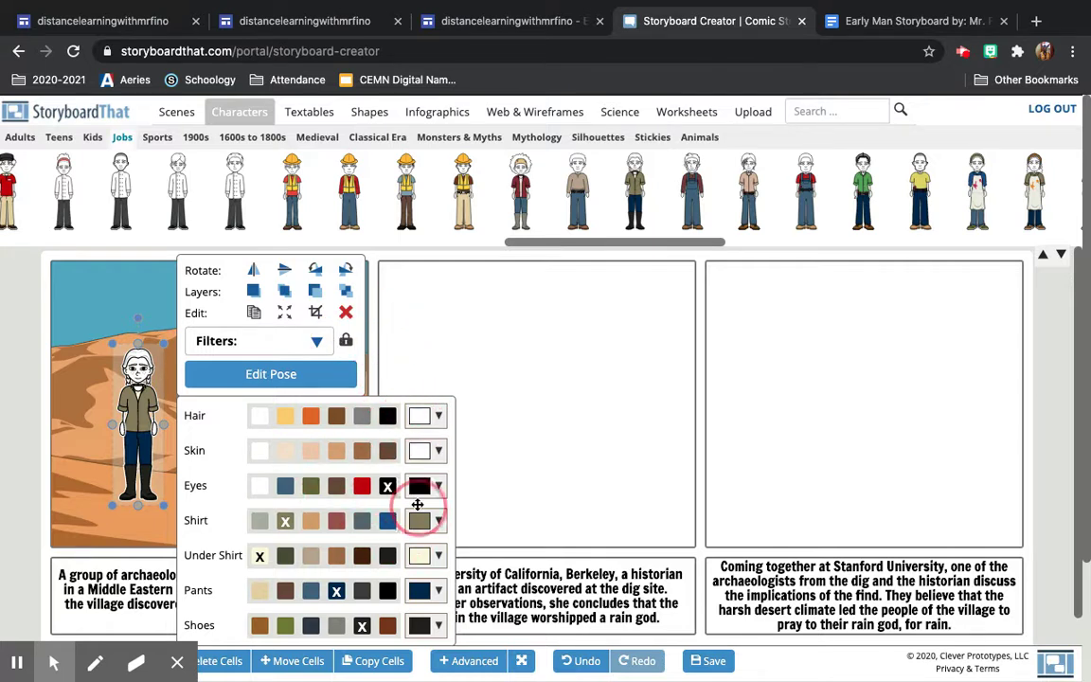
Step: Recolor the archaeologist with black hair and light skin
click(388, 419)
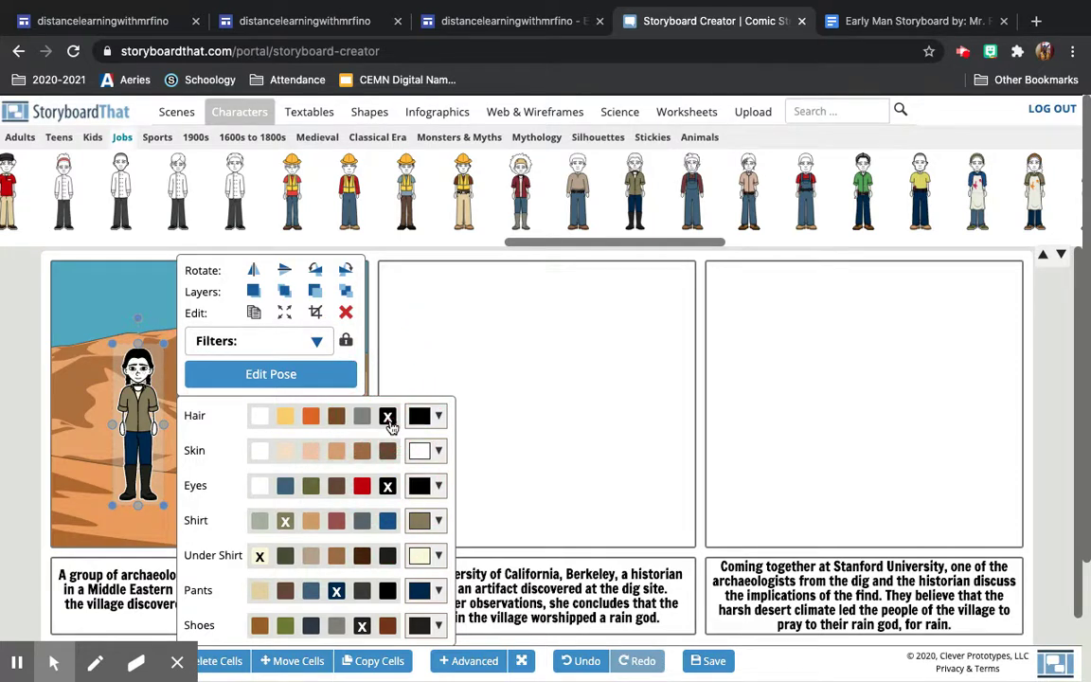
click(284, 453)
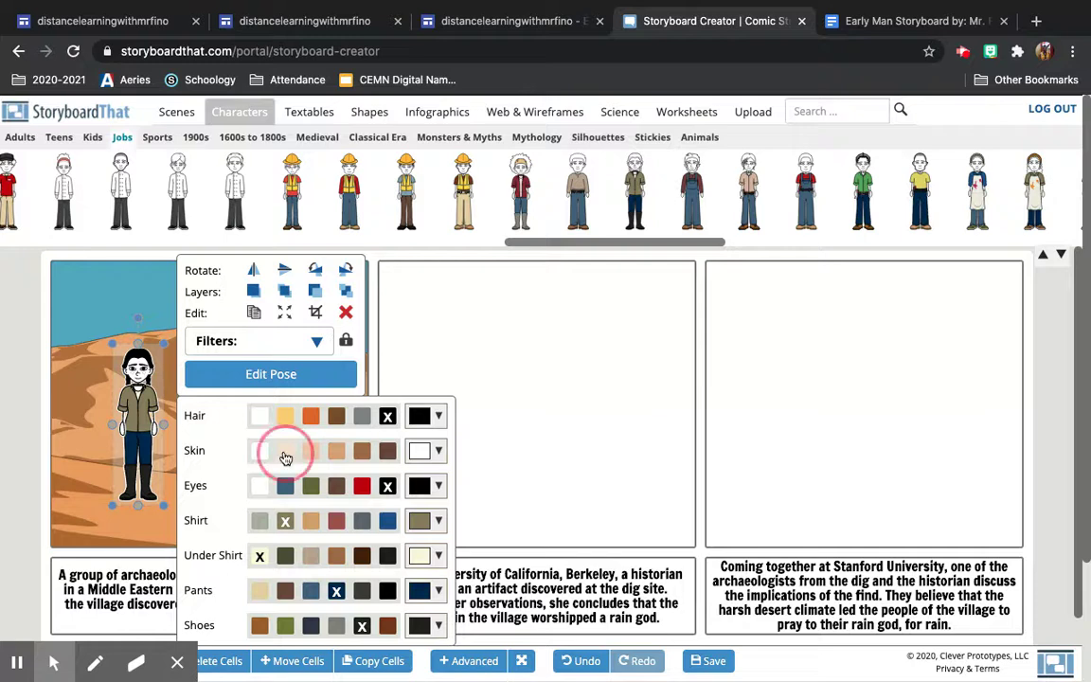
click(107, 321)
click(138, 384)
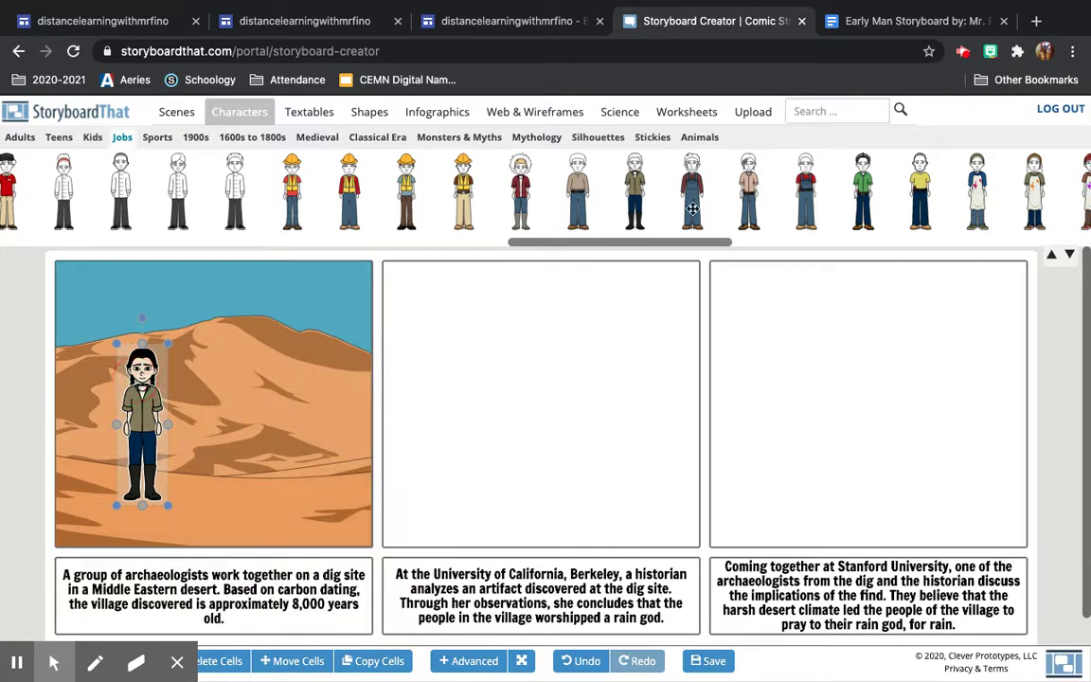
Step: Add a black-haired, brown-skinned archaeologist on the right and nudge the first one left
drag(575, 196, 299, 431)
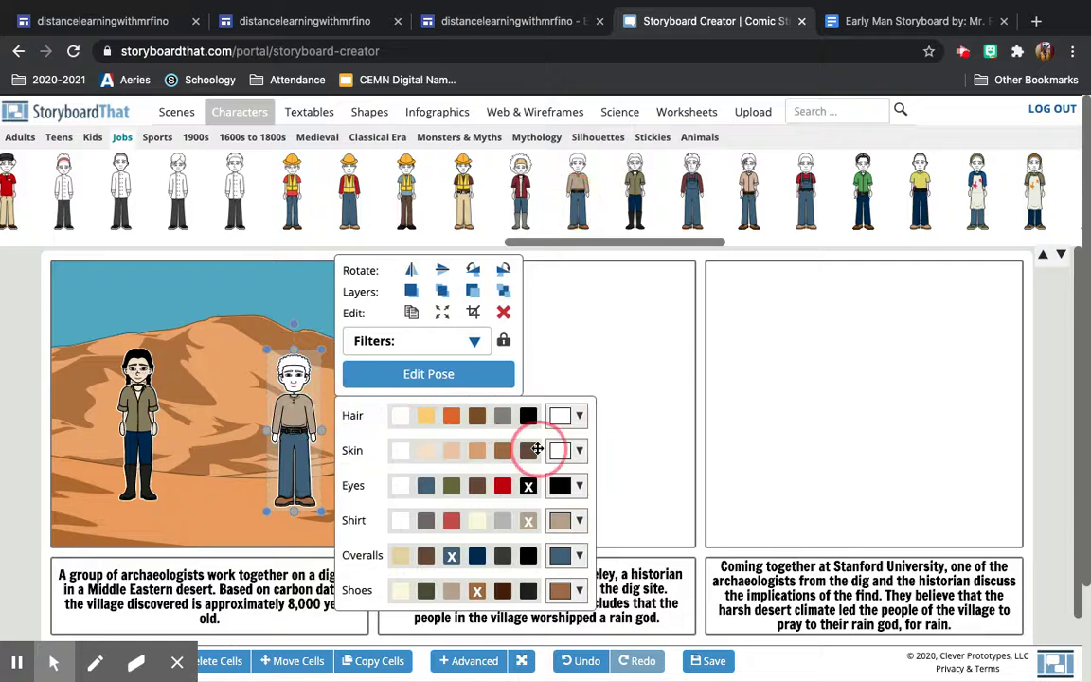
click(527, 417)
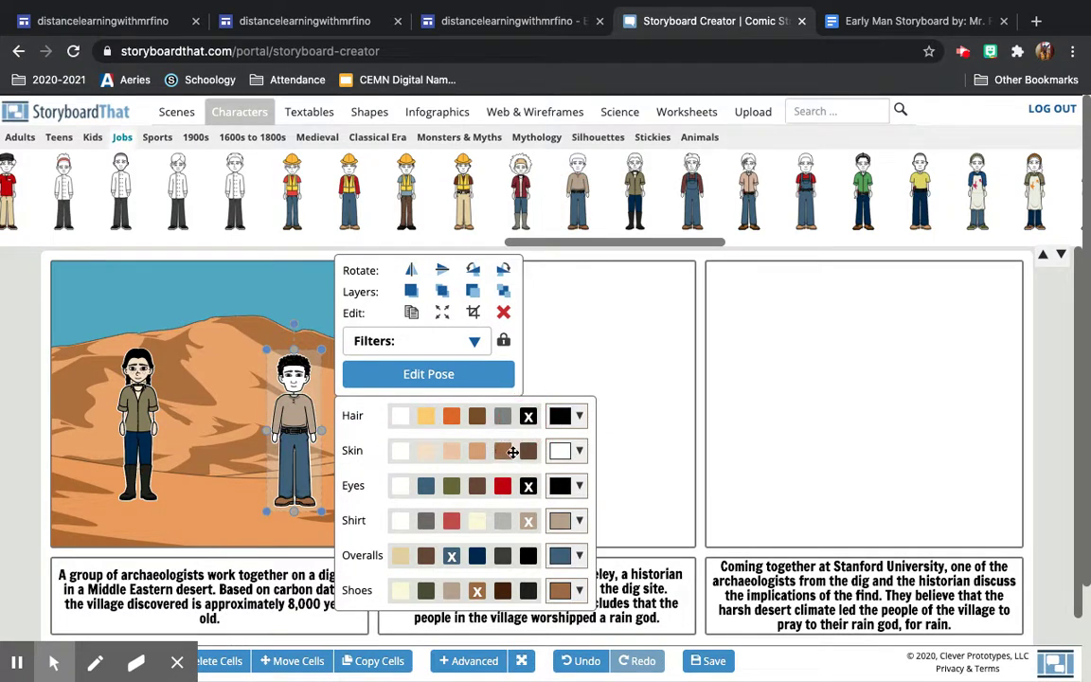
click(503, 452)
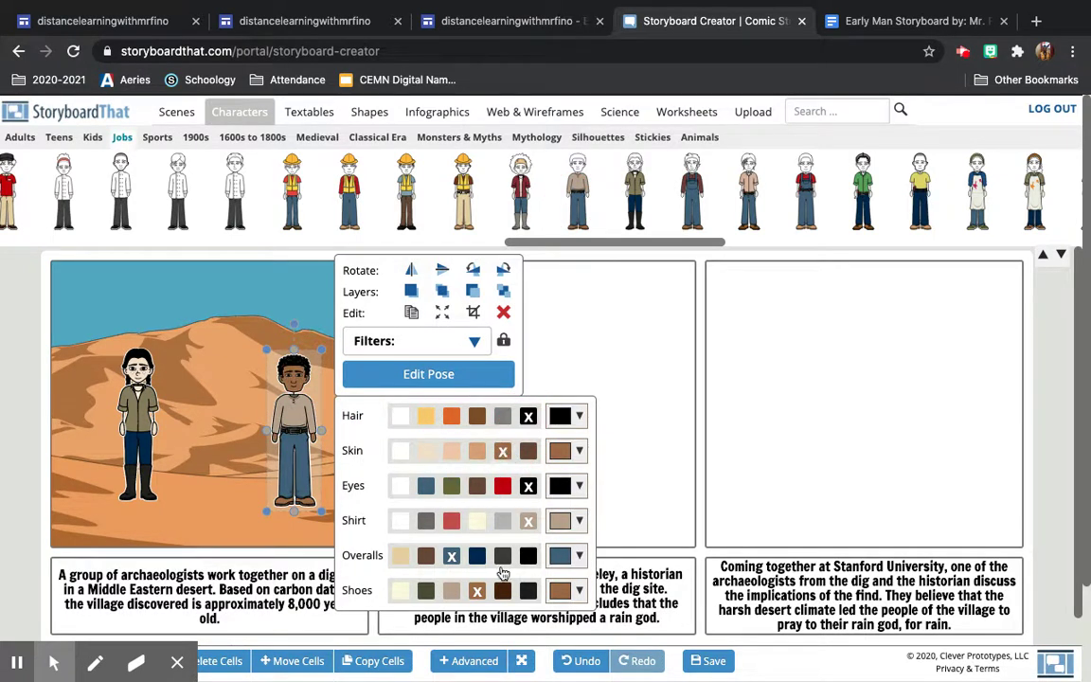
click(231, 437)
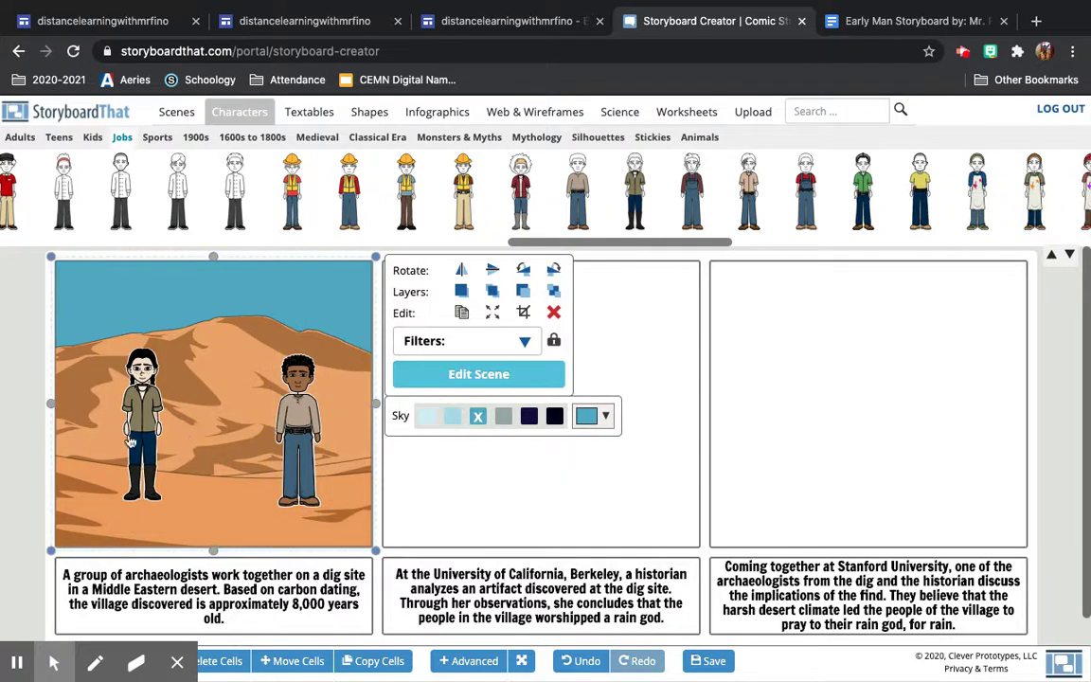
drag(135, 433, 130, 433)
click(121, 324)
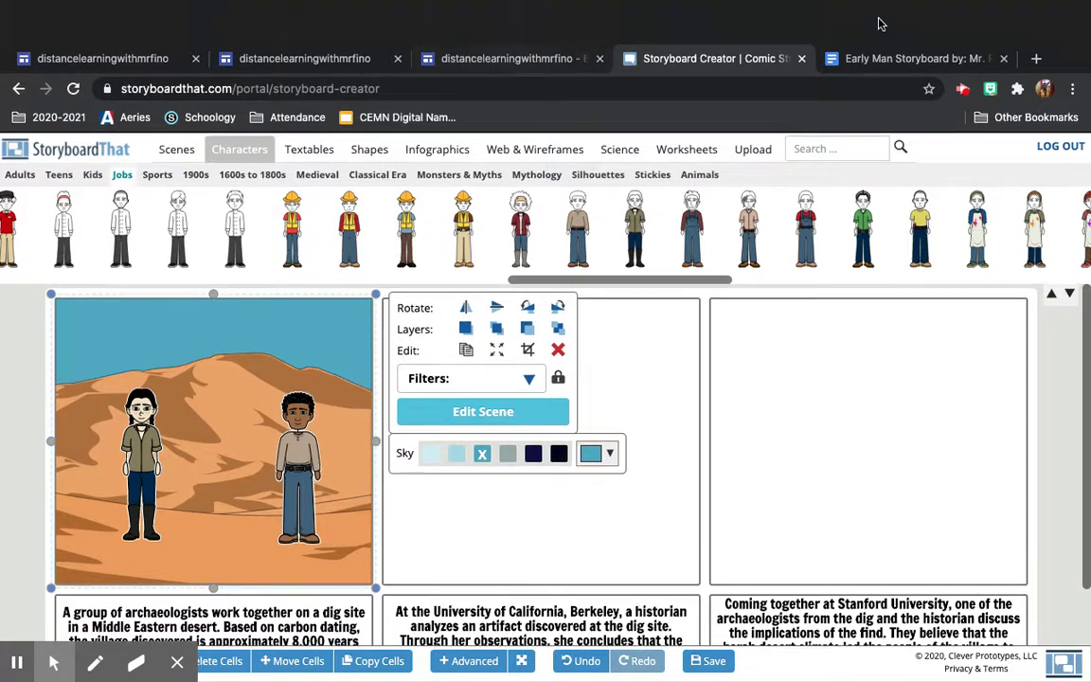
Step: Check the cell plan in the Early Man Storyboard document, then clear the selection in cell 1
click(881, 22)
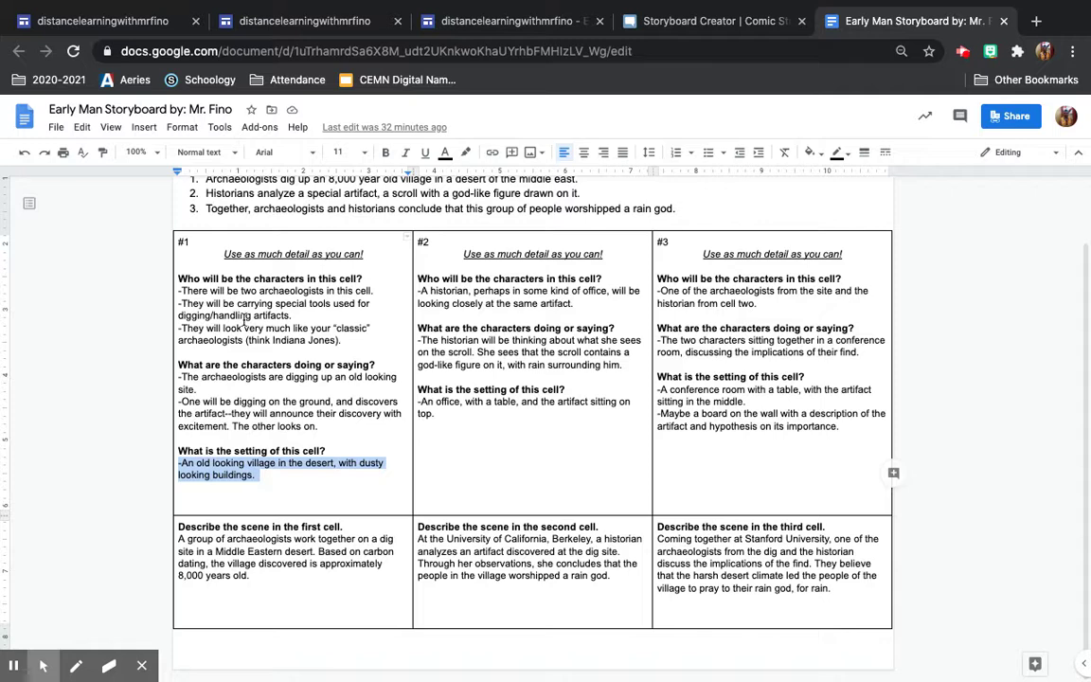
click(715, 22)
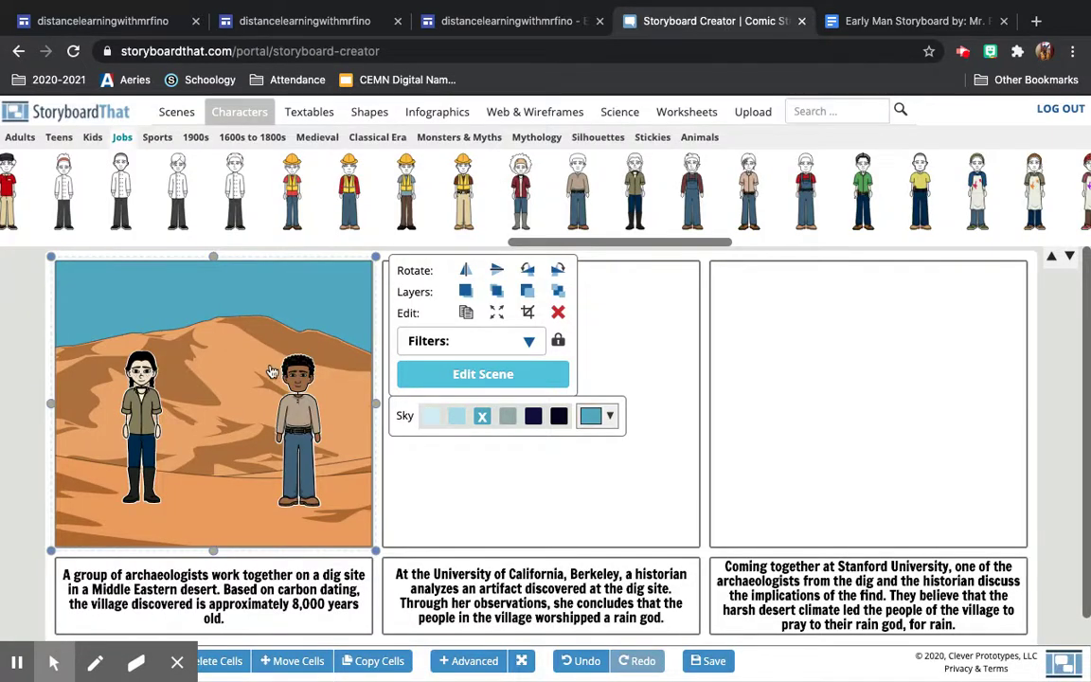
click(232, 329)
click(2, 350)
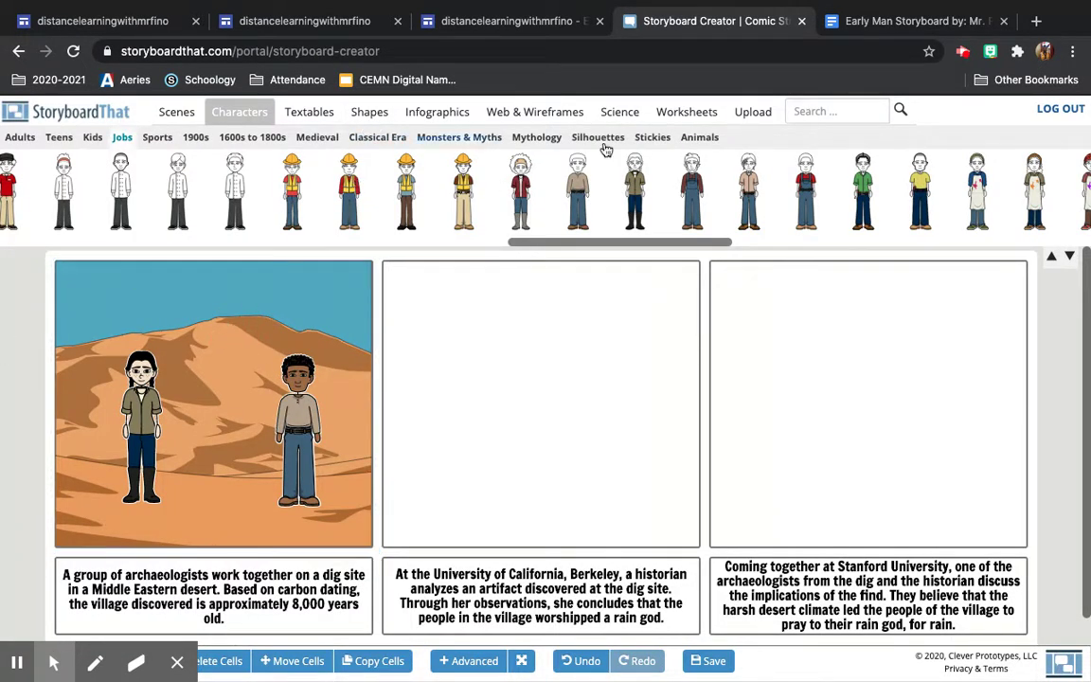
Step: Search the art library for 'digging tools' and drop a shovel into the desert cell
click(814, 110)
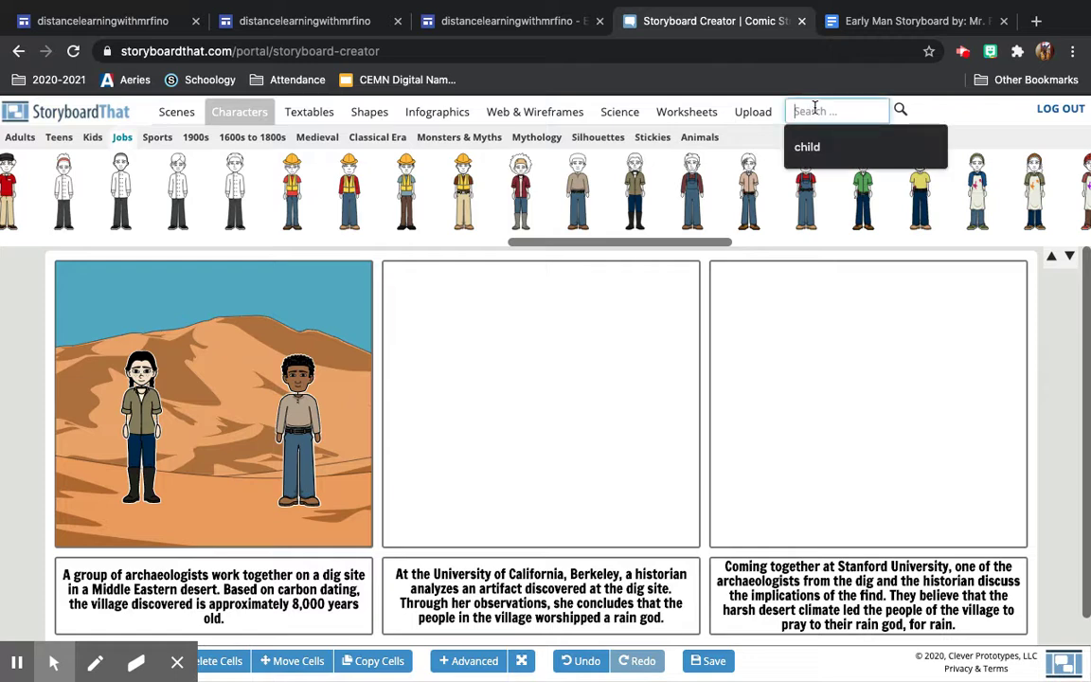
text(digging tool)
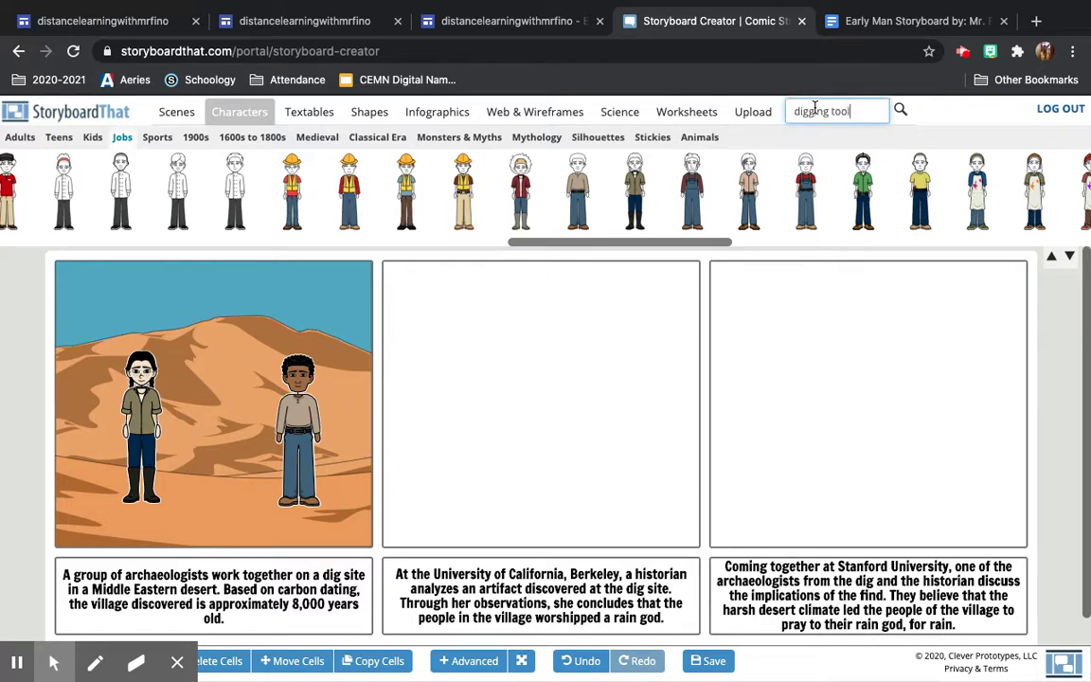
text(s)
key(Return)
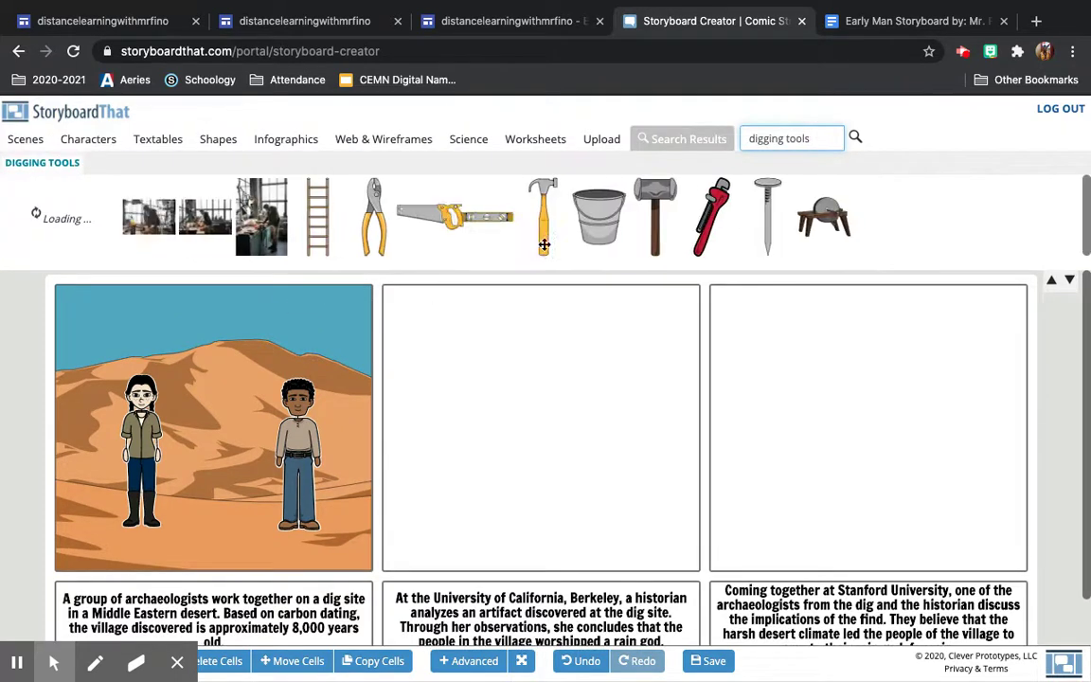
drag(779, 270, 900, 287)
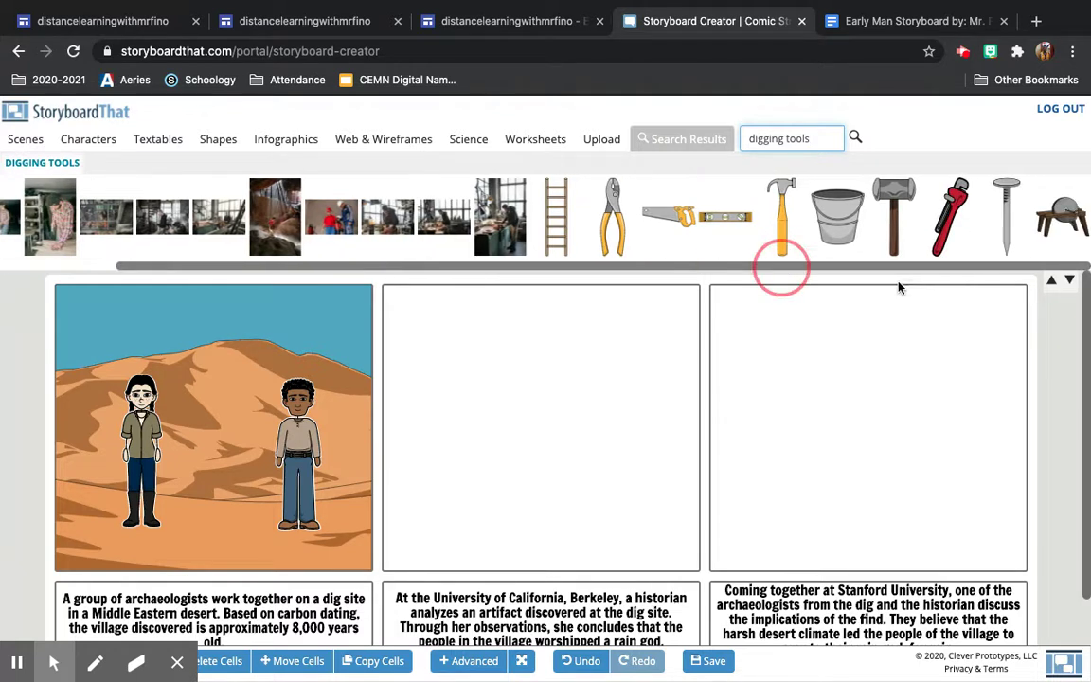
drag(1016, 284, 716, 292)
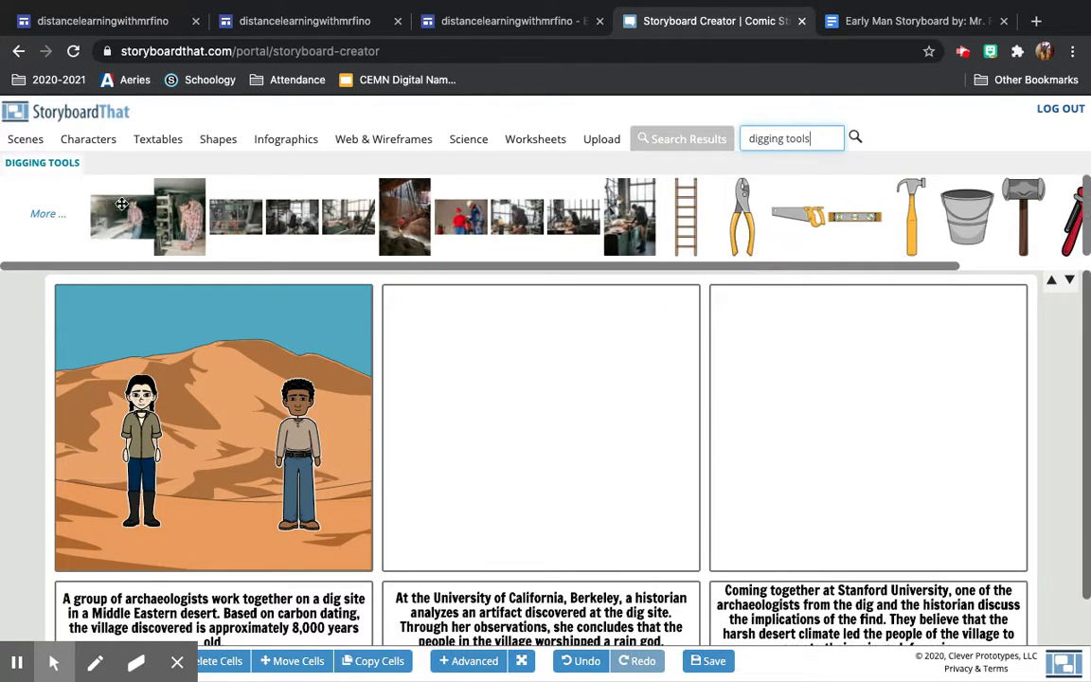
click(46, 216)
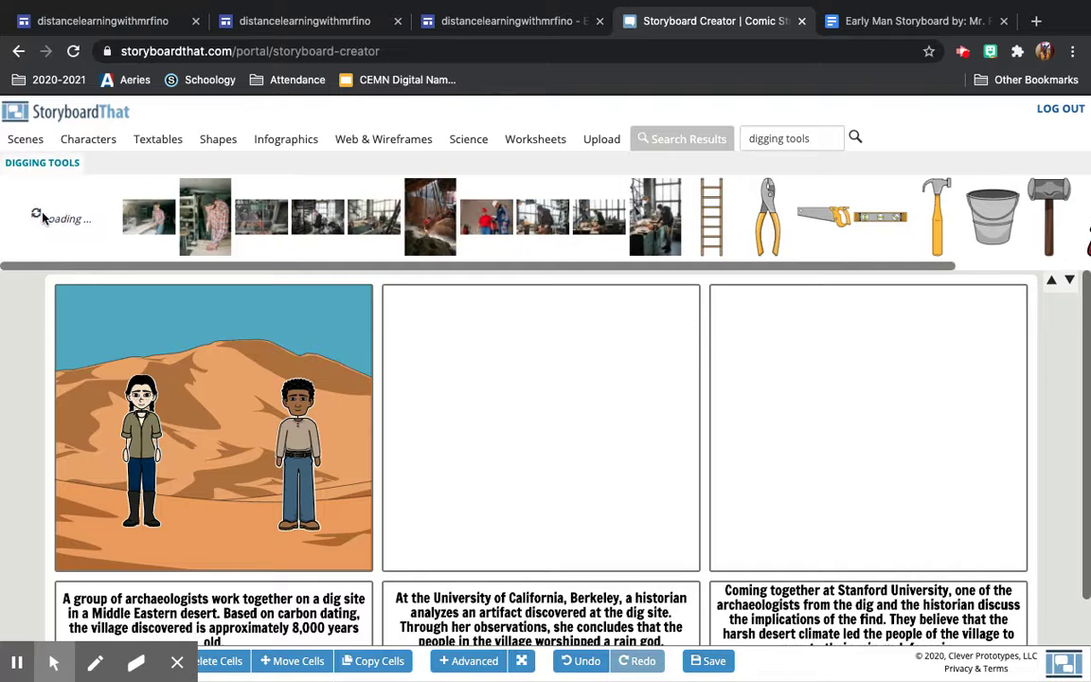
scroll(750, 215, right, 4)
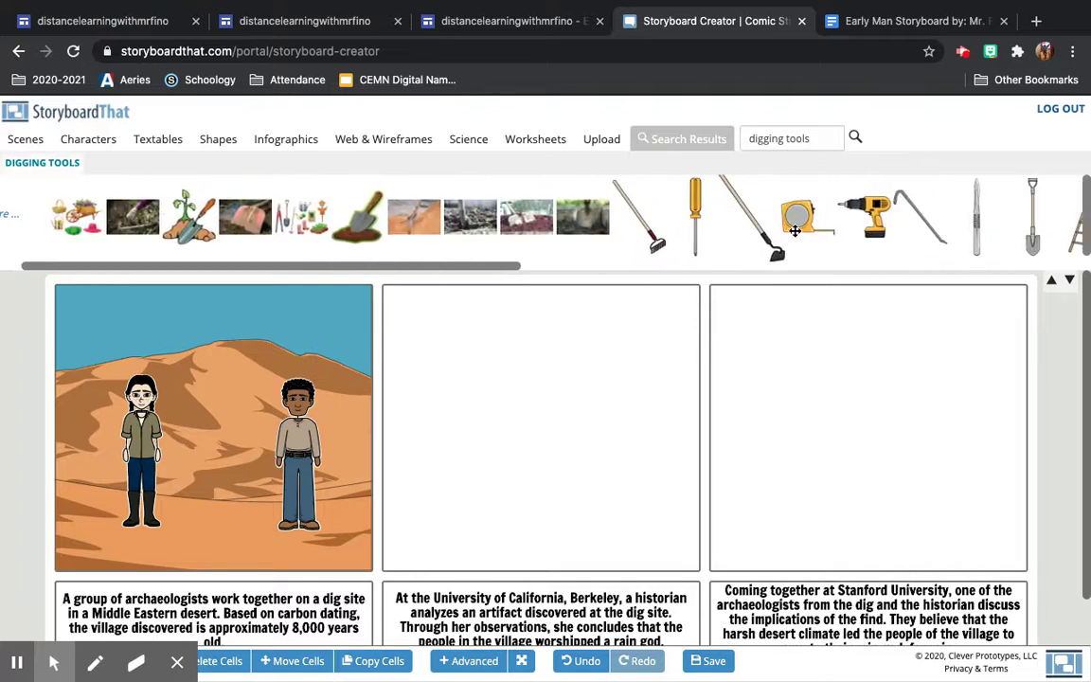
drag(914, 210, 221, 497)
Step: Tilt the shovel diagonally, shift the first archaeologist slightly left, and shrink the shovel
click(222, 403)
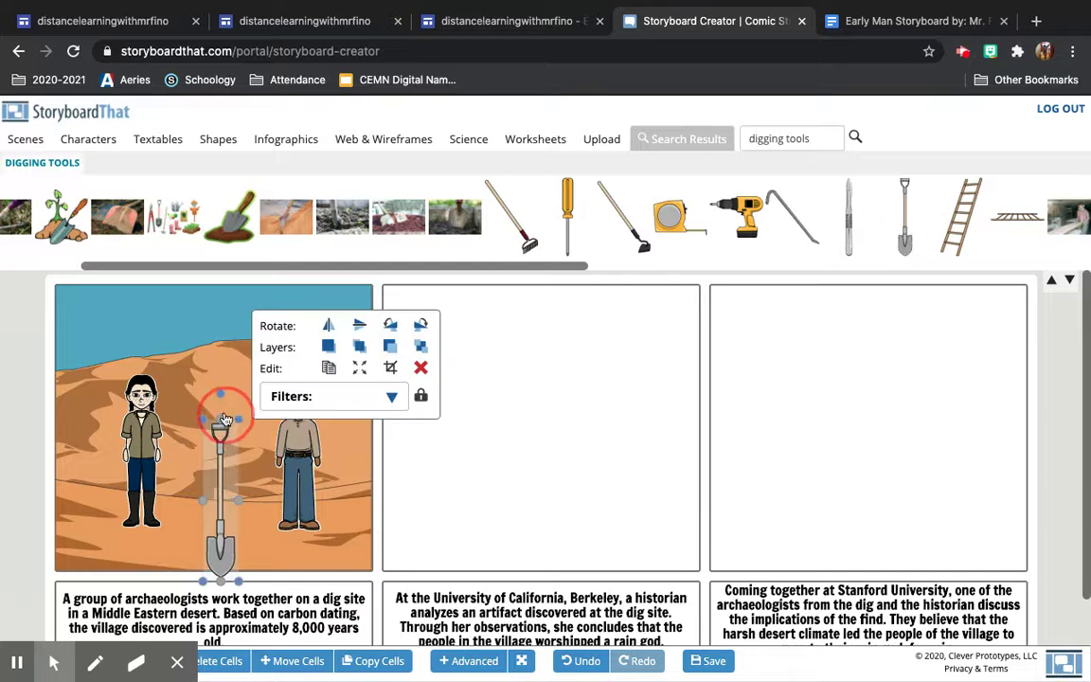
drag(222, 403, 174, 462)
click(147, 463)
click(164, 469)
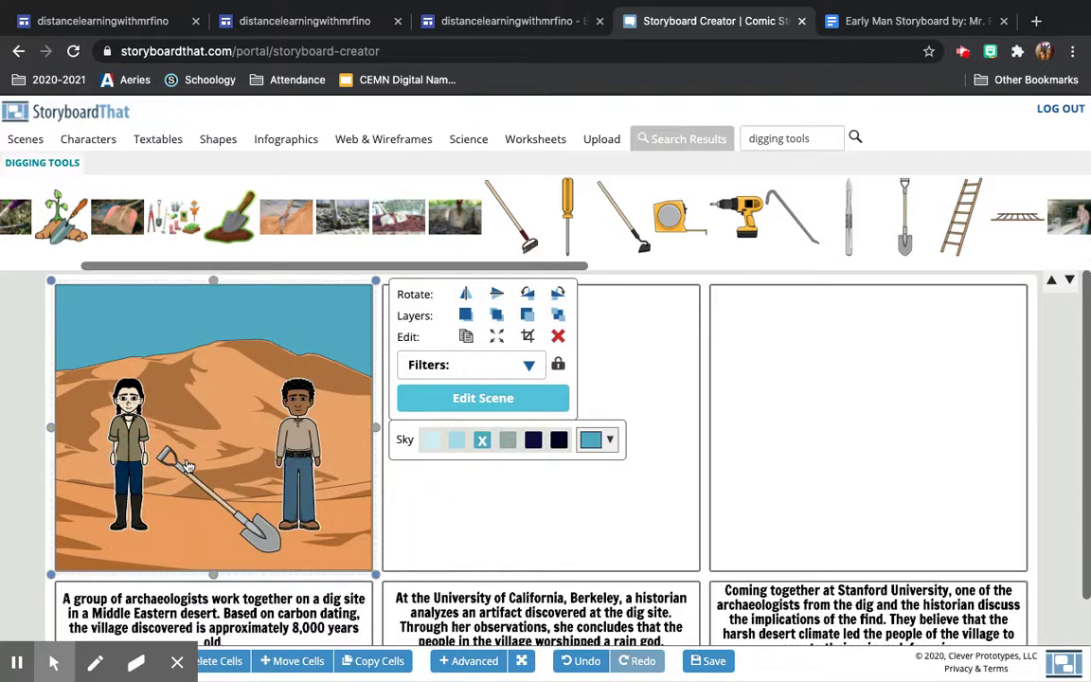
click(176, 467)
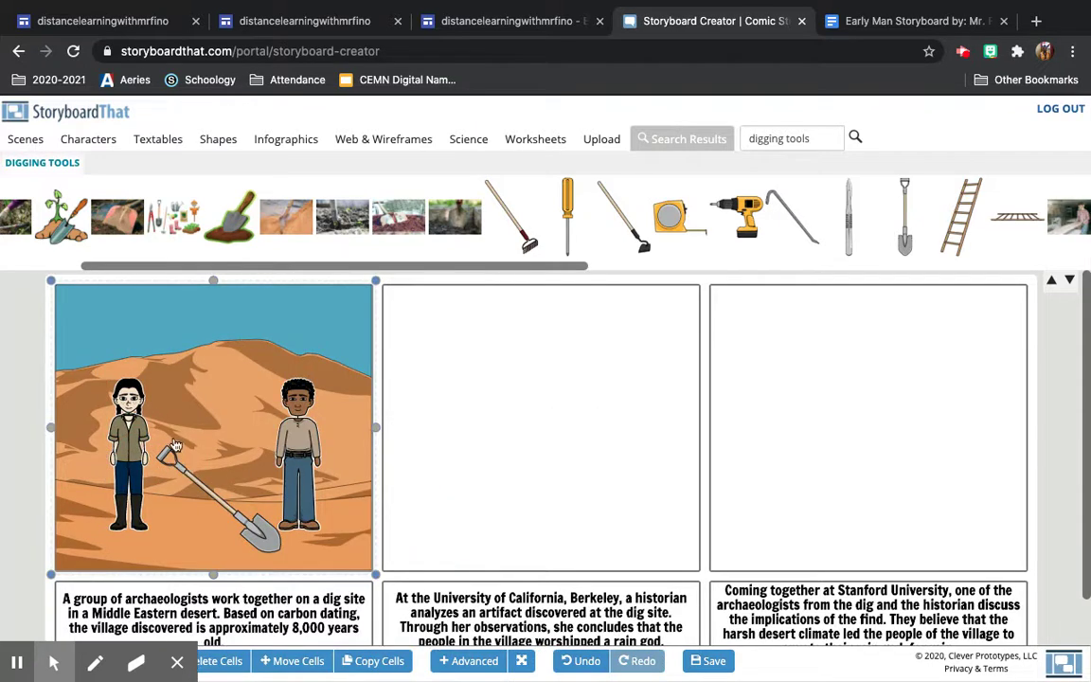
click(219, 503)
drag(172, 434, 218, 529)
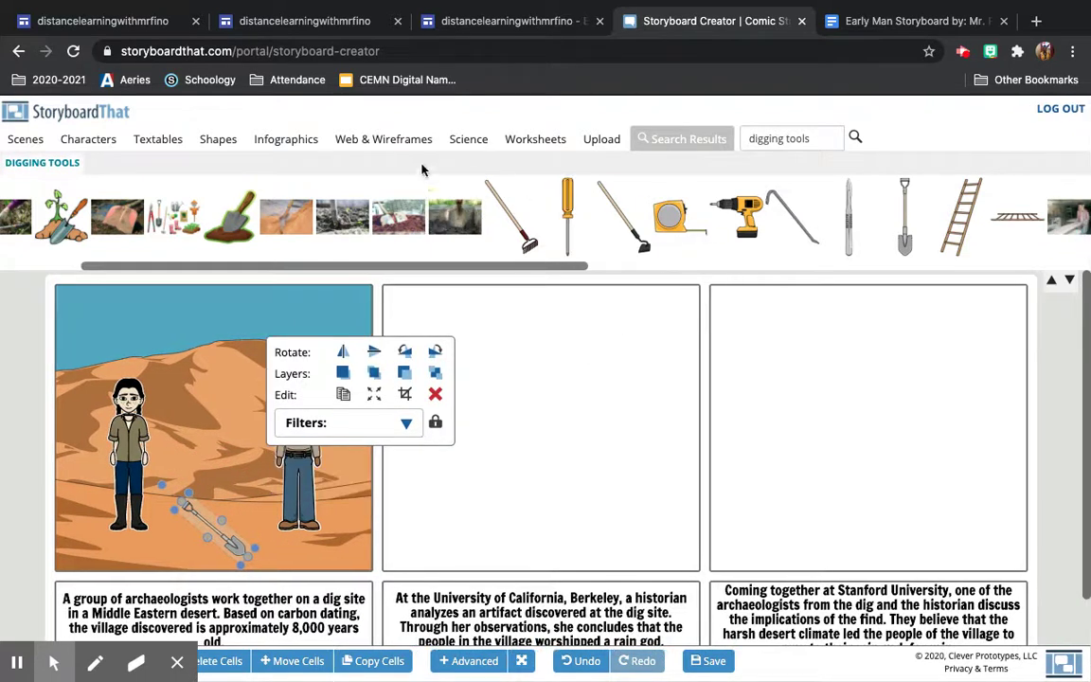
Step: Search the library for 'pickaxe' and place a pickaxe in the desert cell
click(768, 140)
text(picka)
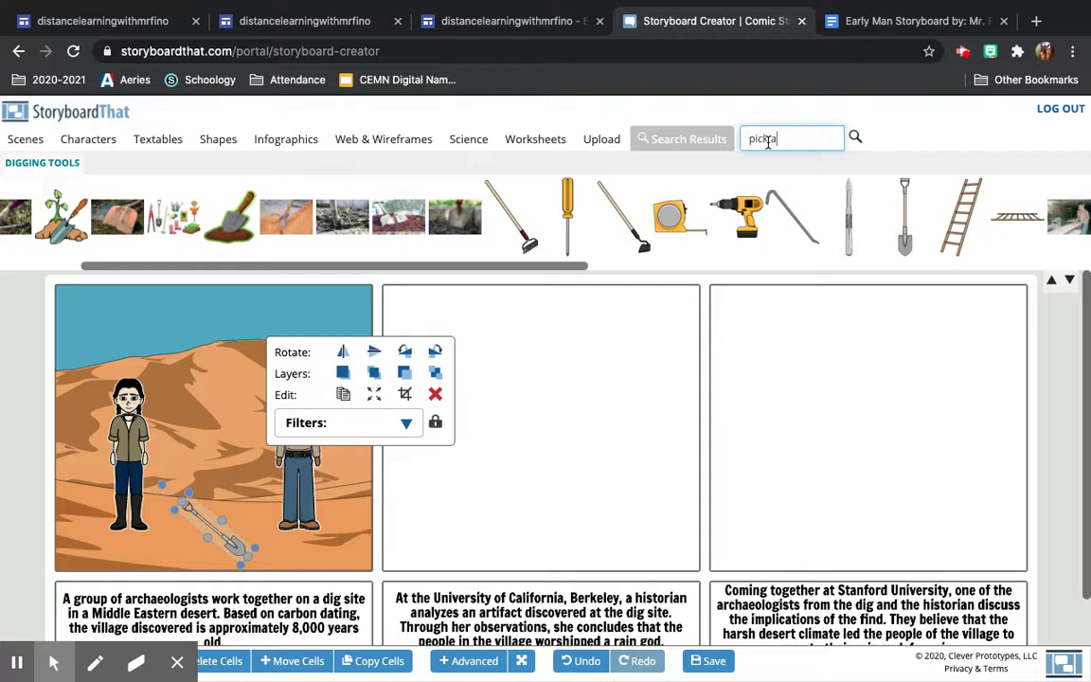
text(xe)
key(Return)
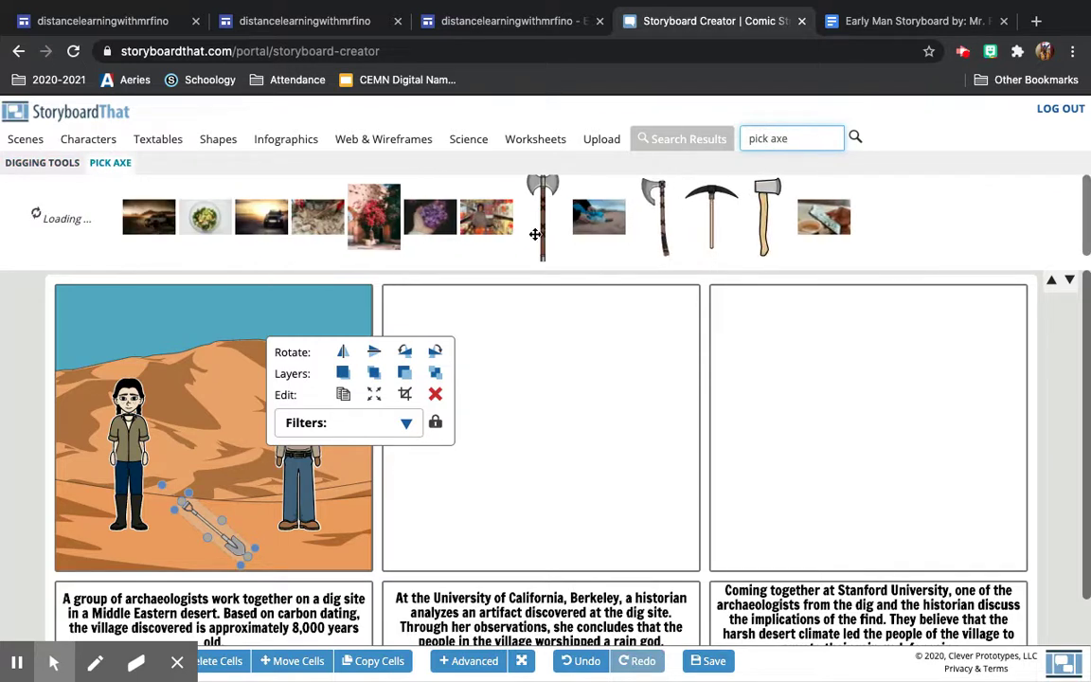
drag(761, 227, 259, 536)
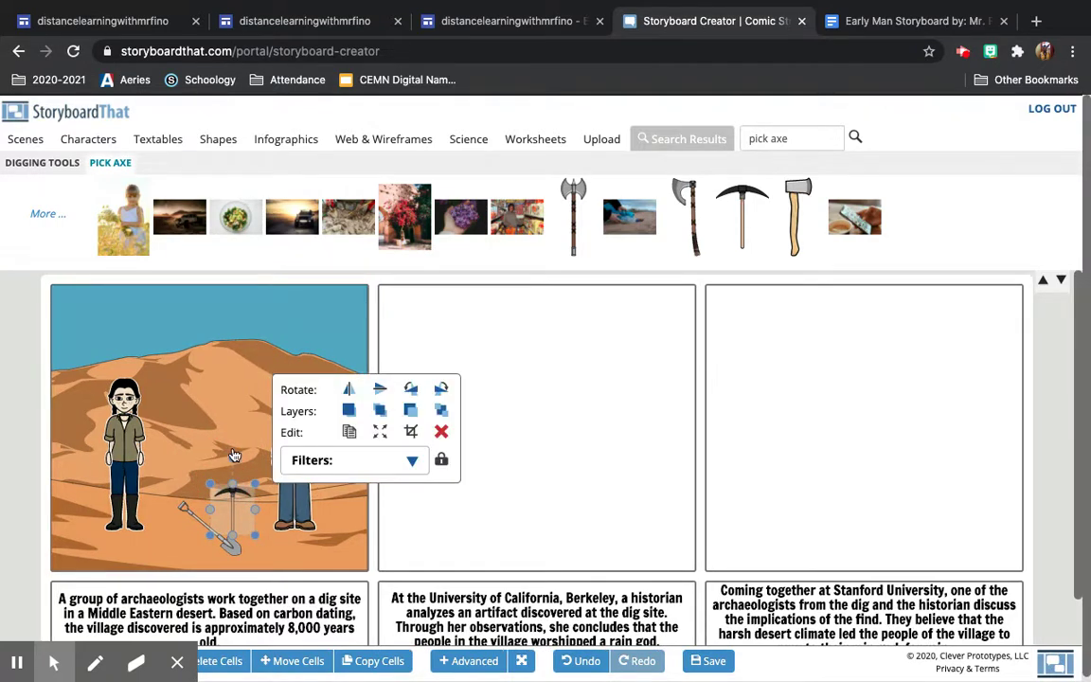
Step: Rotate the pickaxe until it crosses the shovel, then bring up the Early Man Storyboard document
drag(236, 466, 223, 527)
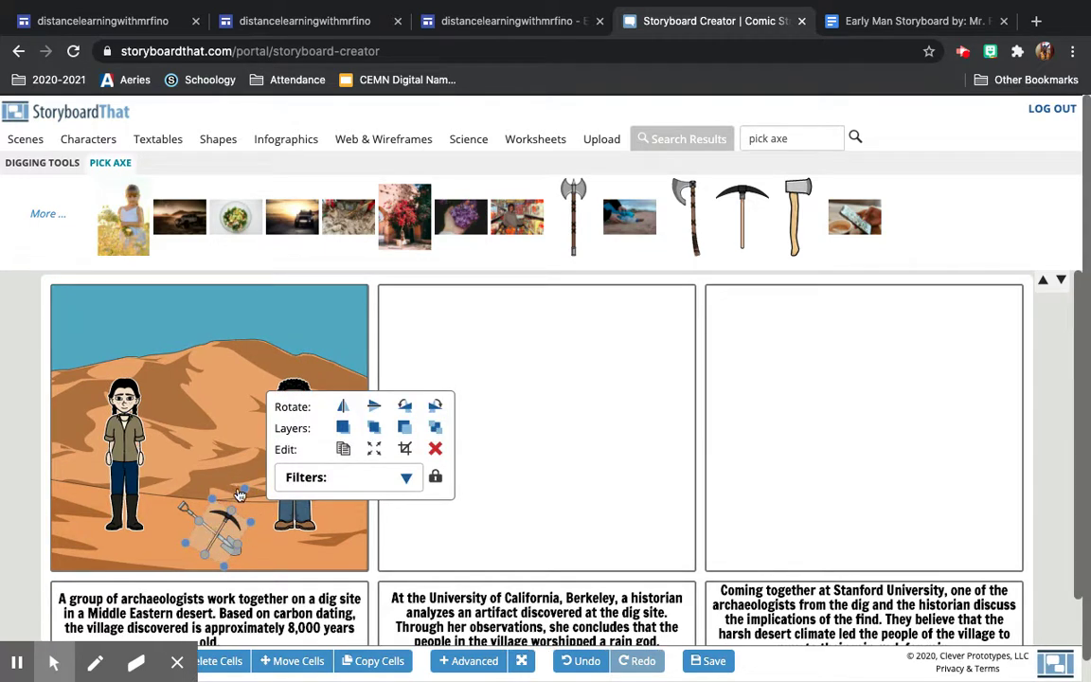
drag(246, 493, 246, 468)
drag(181, 487, 208, 507)
click(216, 548)
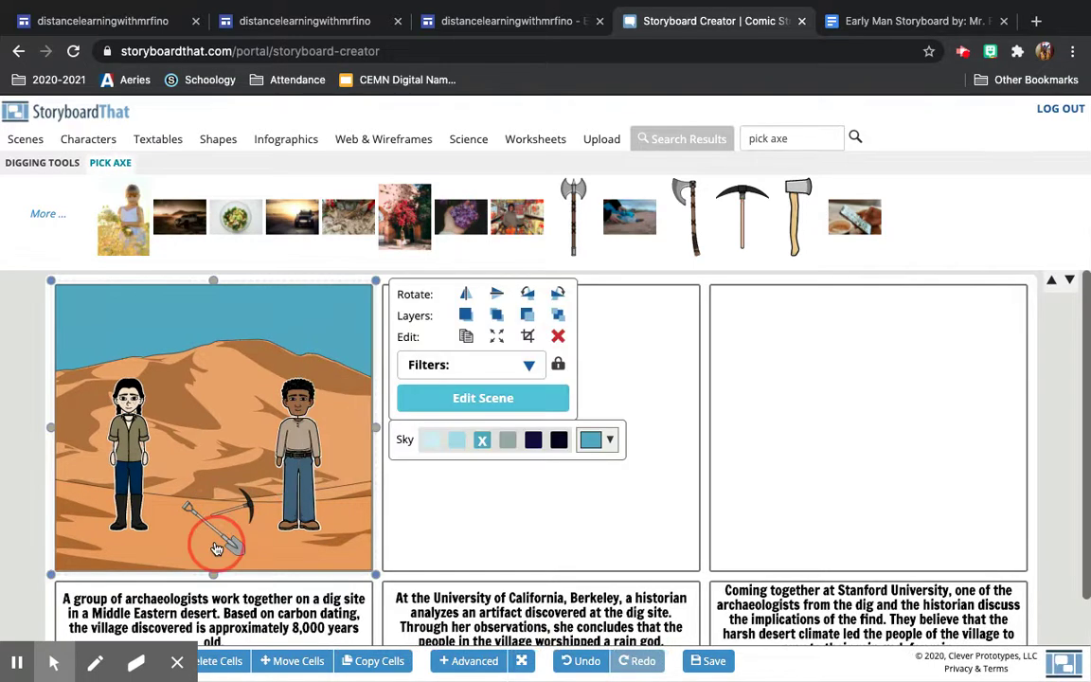
drag(215, 547, 229, 549)
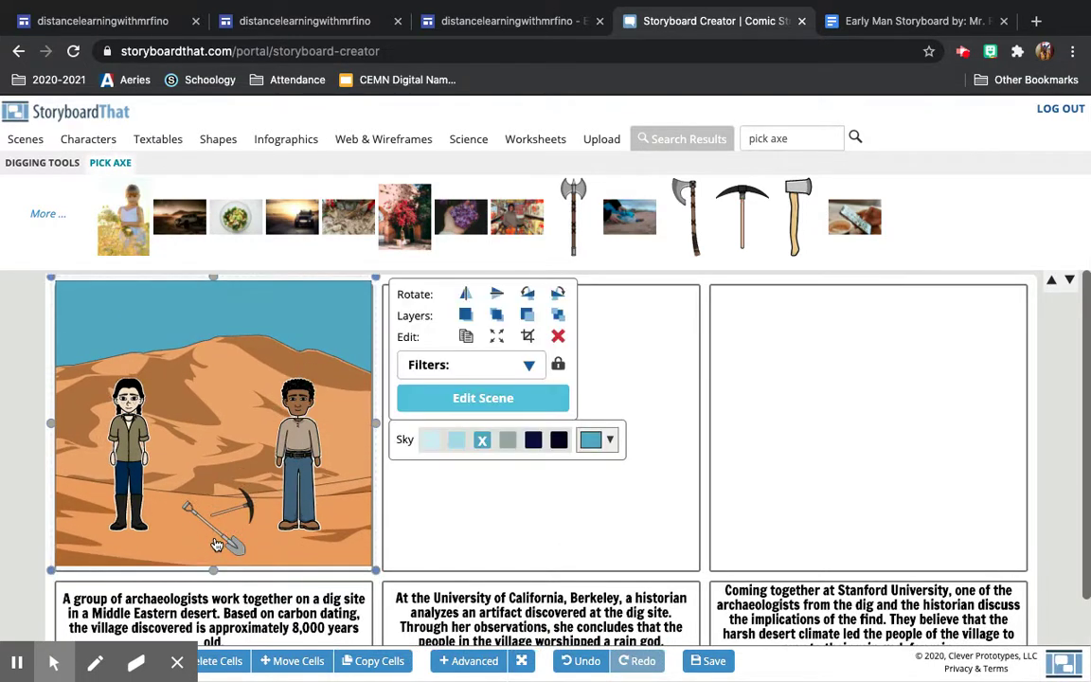
click(228, 548)
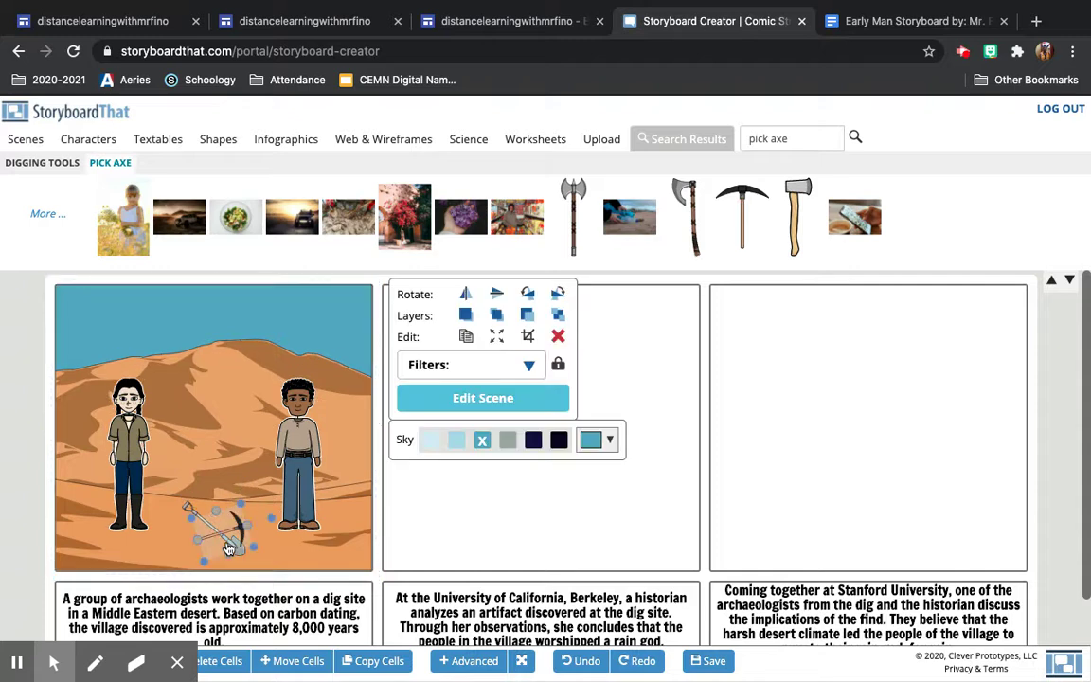
drag(215, 497, 180, 524)
click(222, 544)
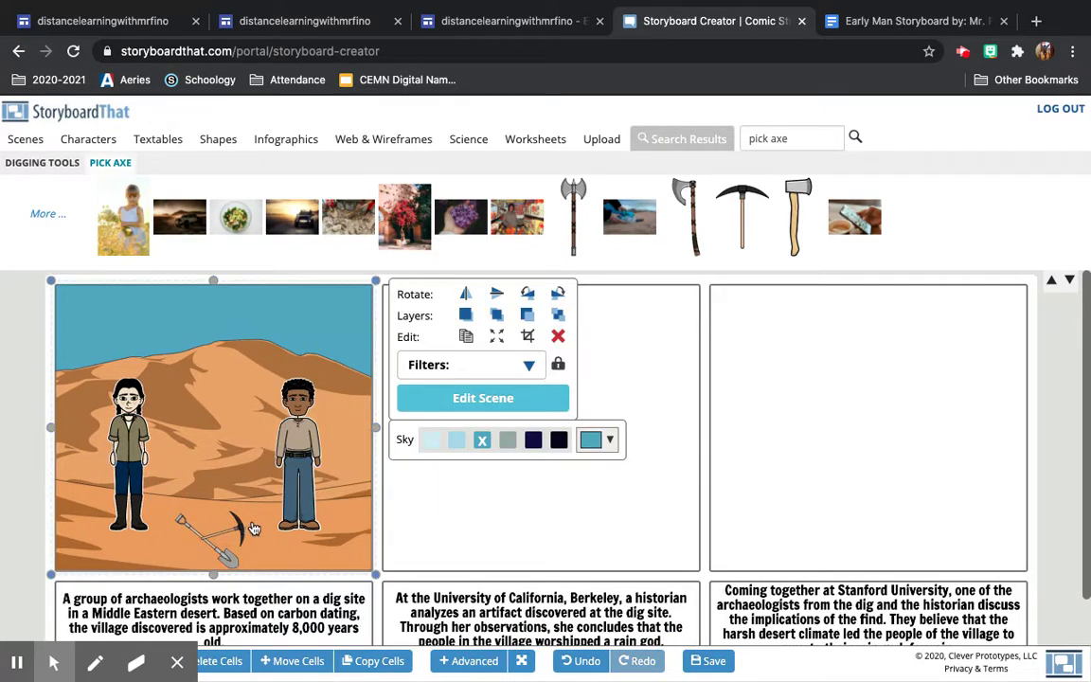
click(236, 536)
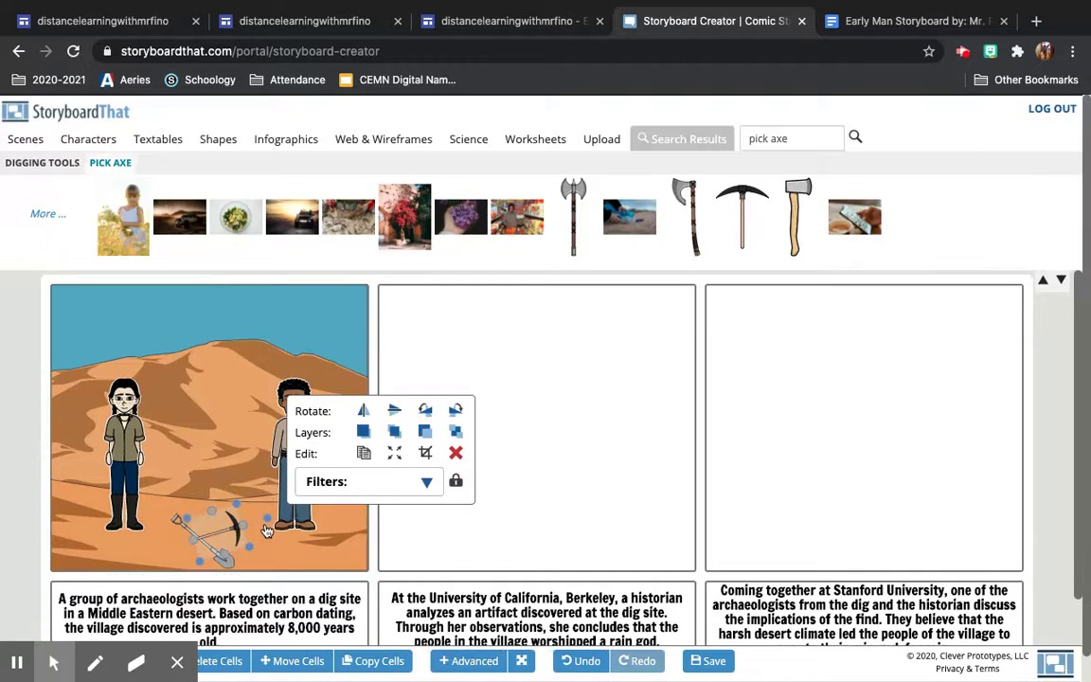
drag(269, 522, 219, 554)
click(197, 424)
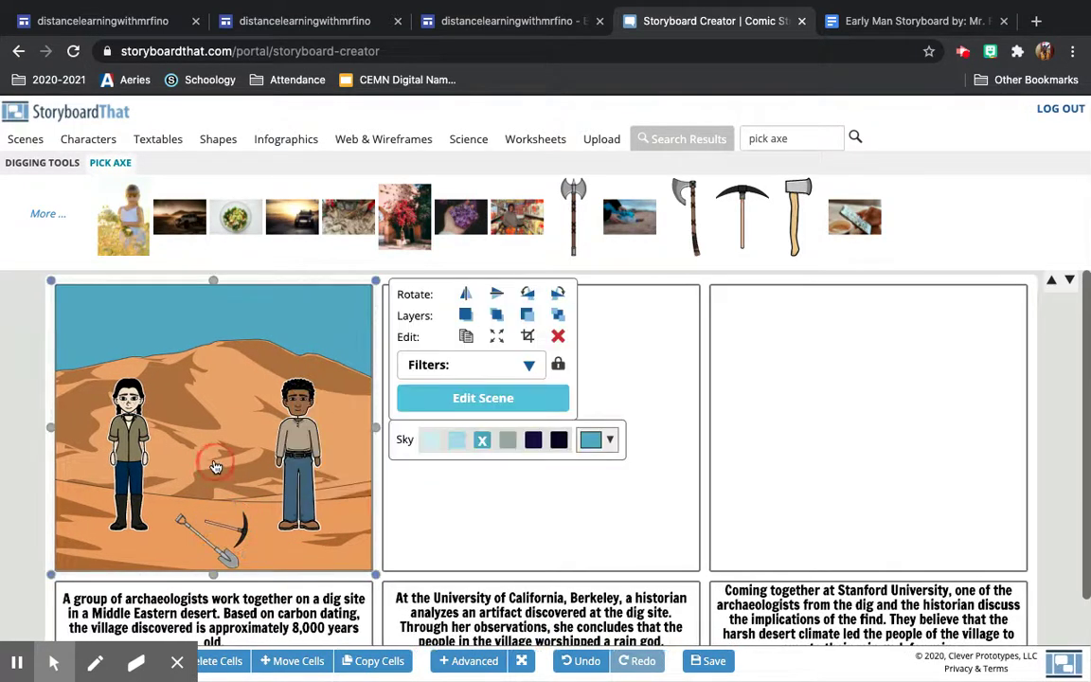
click(850, 27)
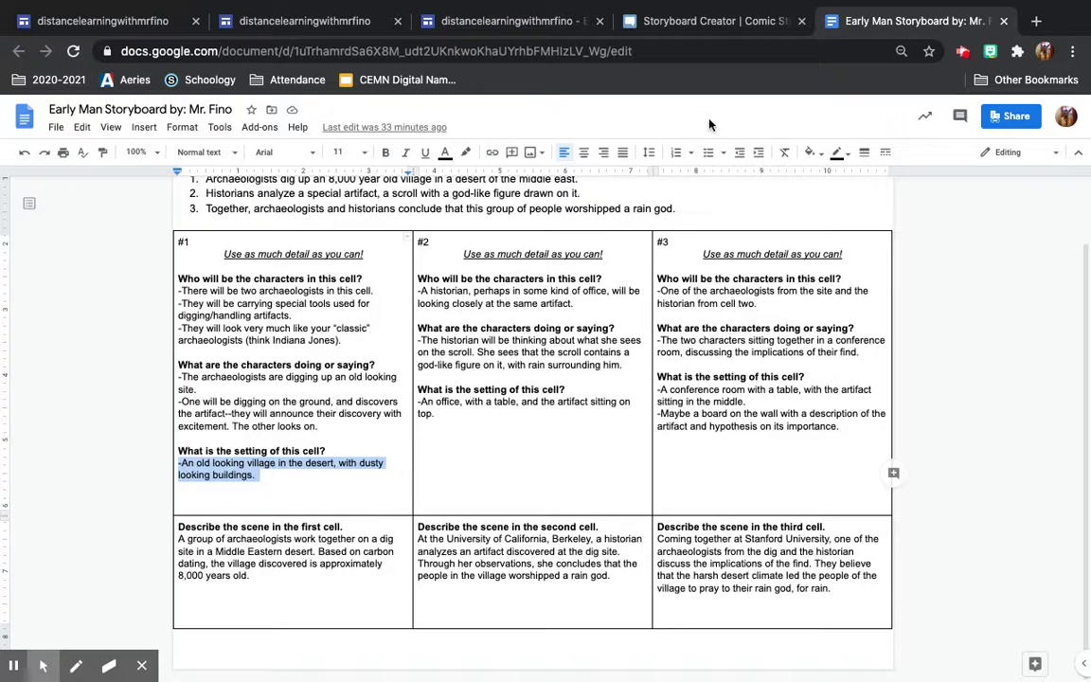
Step: Go back from the planning notes to the Storyboard Creator and select the woman archaeologist
click(680, 26)
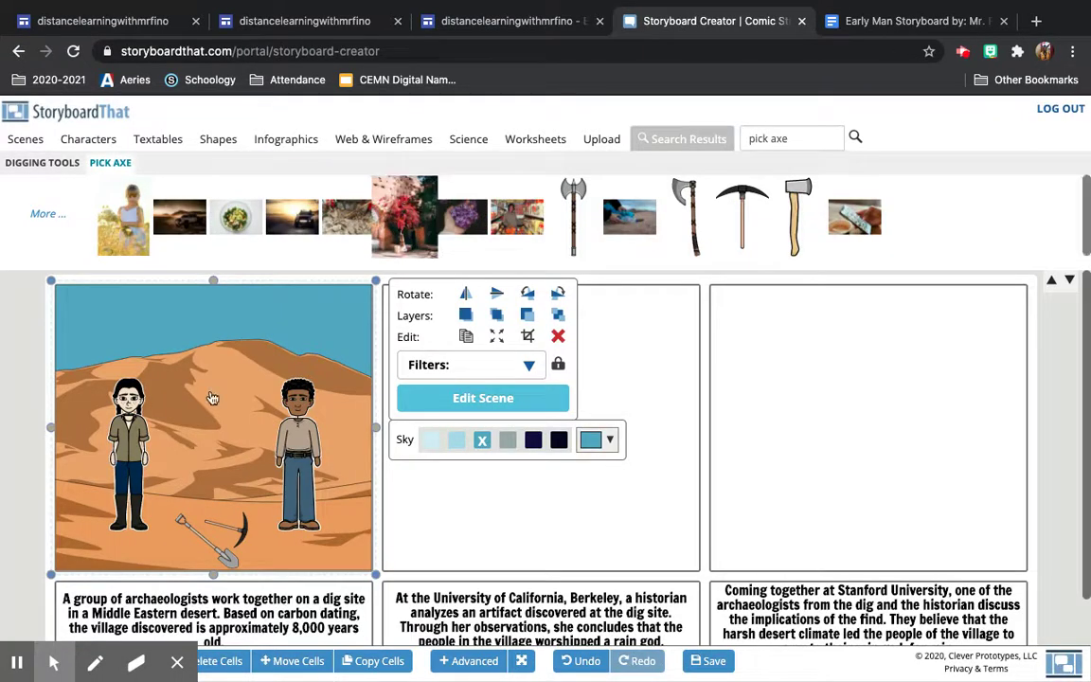
click(130, 445)
click(131, 445)
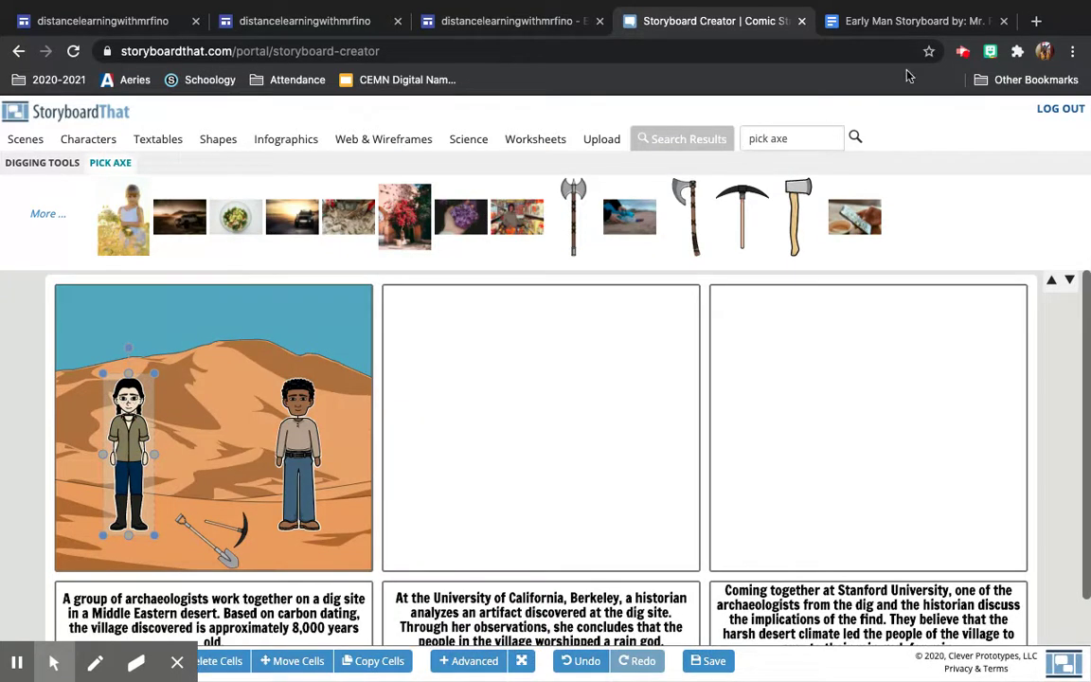
Step: In a new tab, go to storyboardthat.com and open Chapter 1 Example from My Storyboards
click(1036, 21)
text(story)
key(Return)
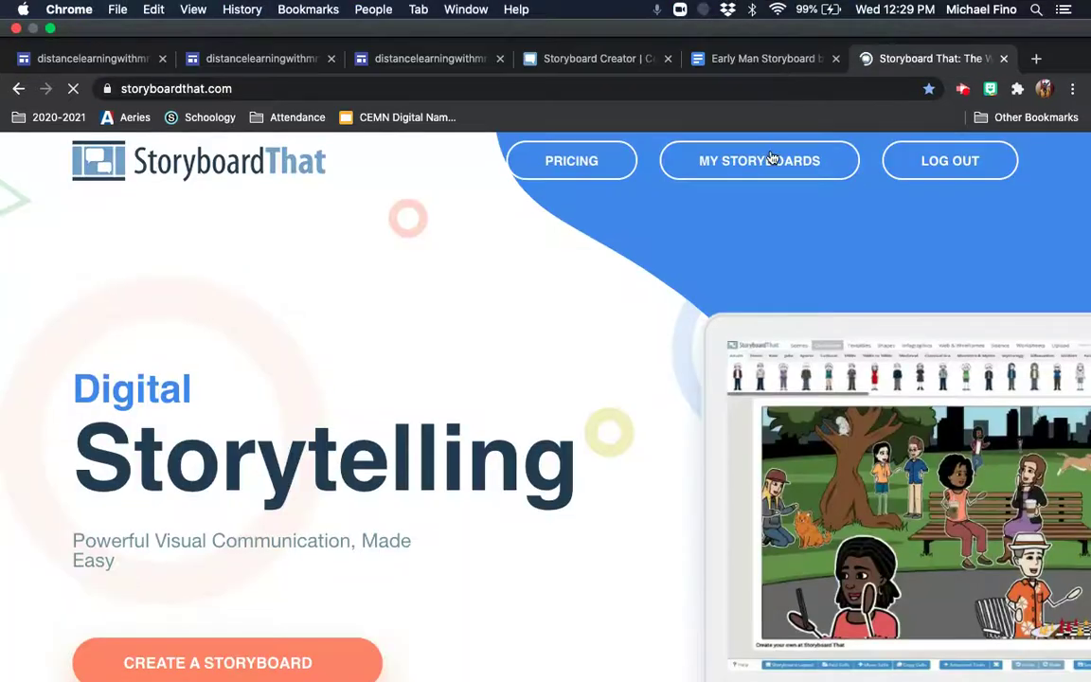
click(772, 159)
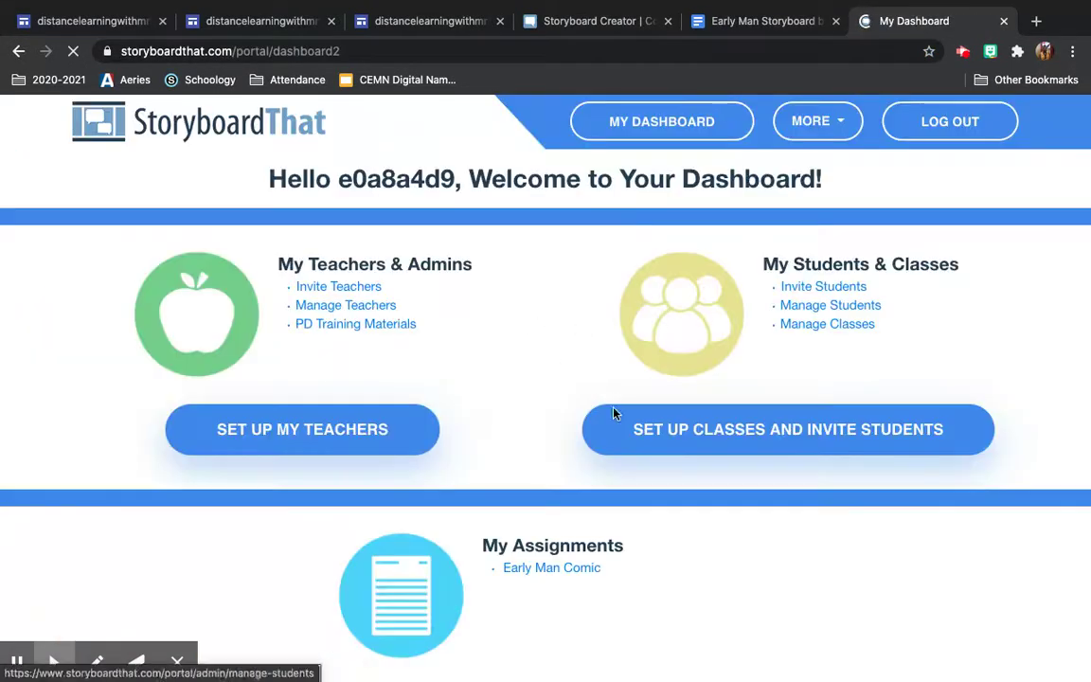
scroll(537, 454, down, 10)
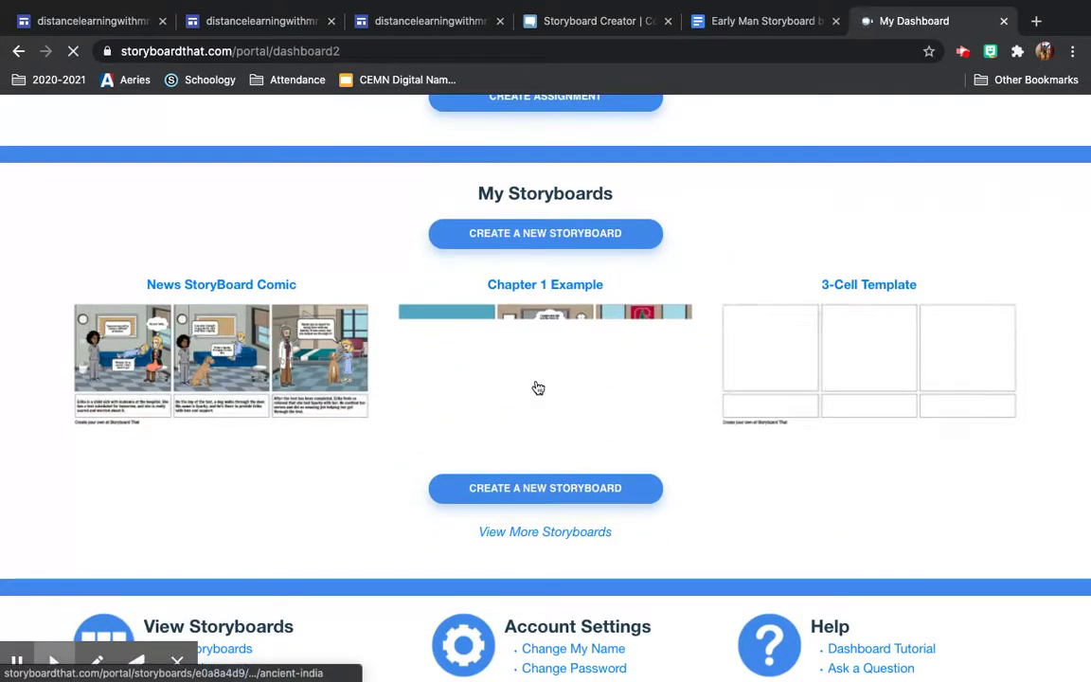
click(565, 363)
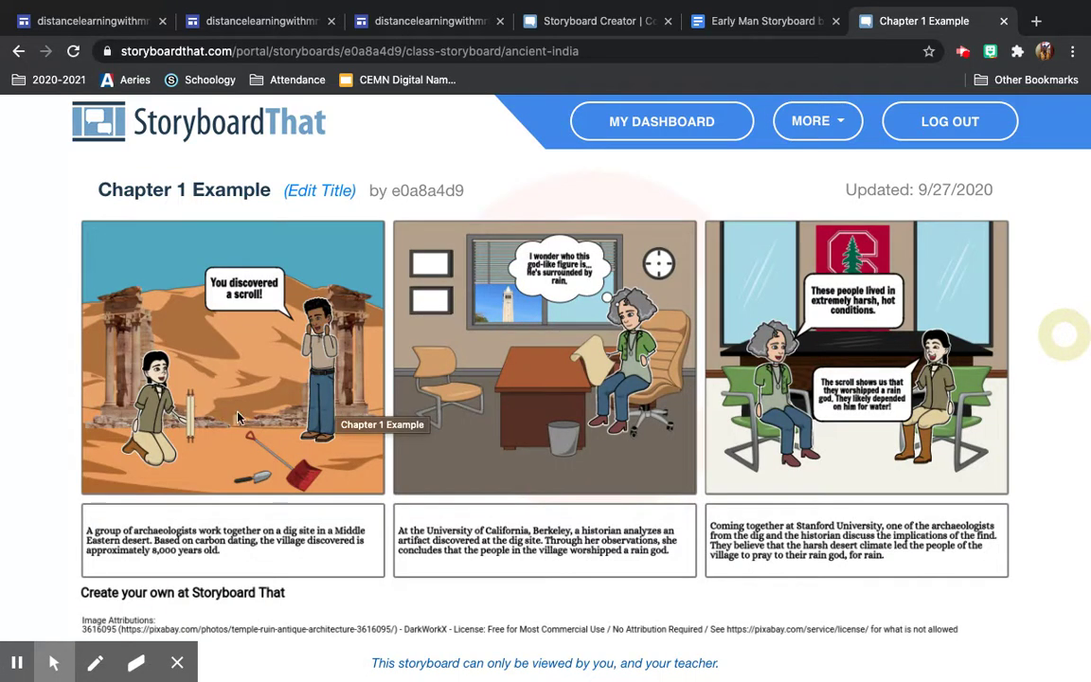
scroll(151, 372, up, 5)
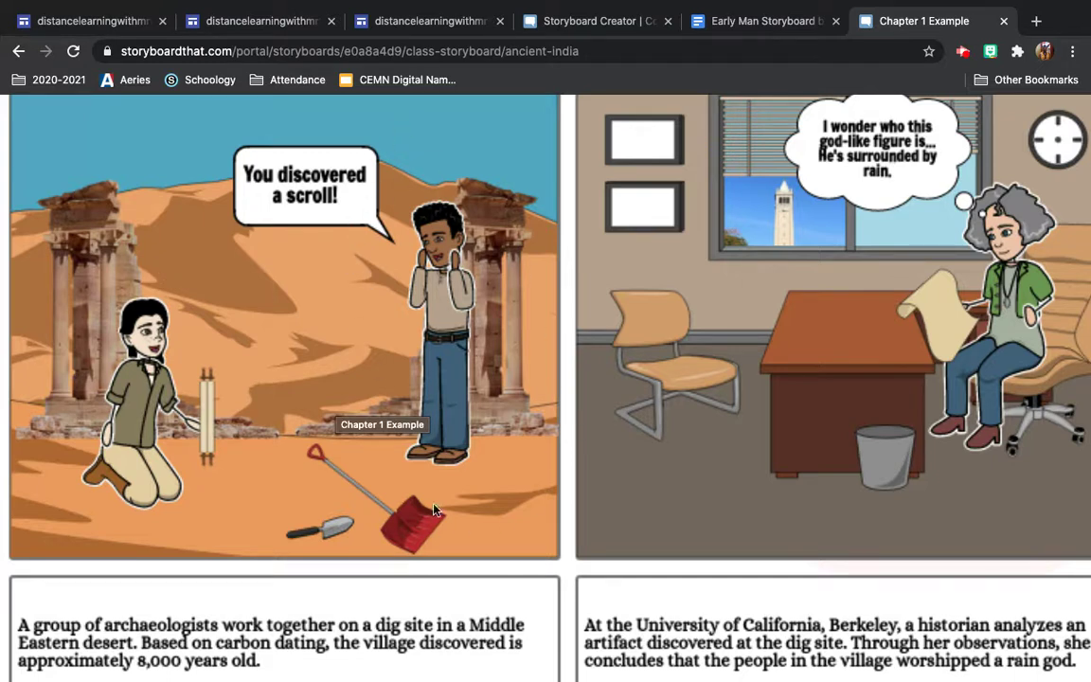
Step: Repose the woman archaeologist kneeling, with her right arm extended outward and a new expression
click(608, 34)
click(134, 434)
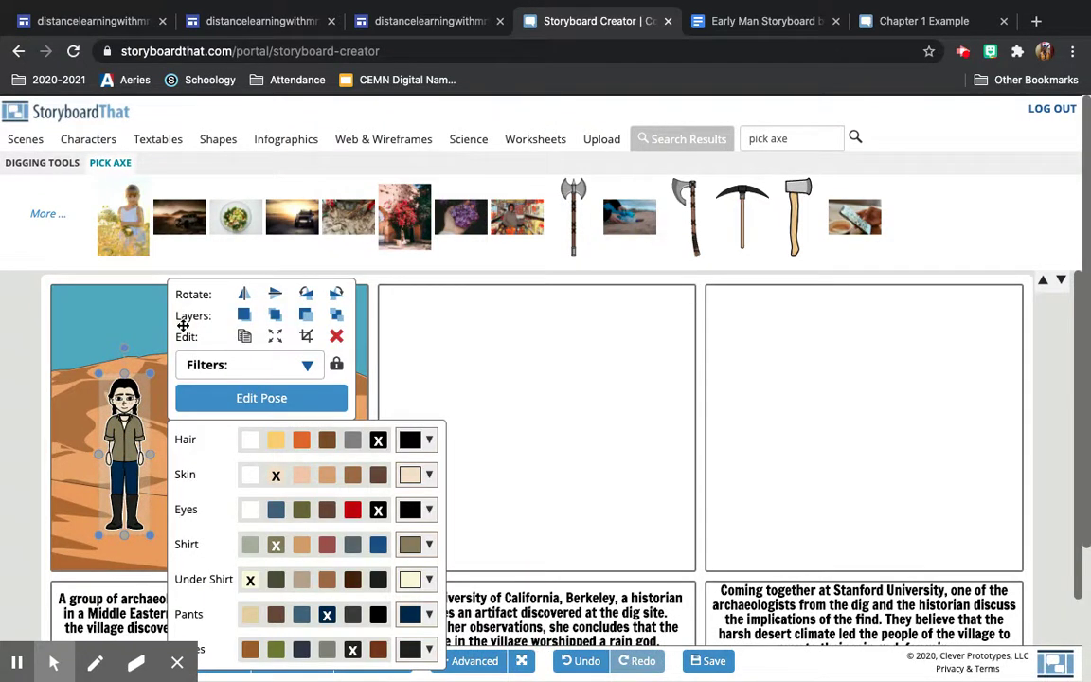
click(256, 402)
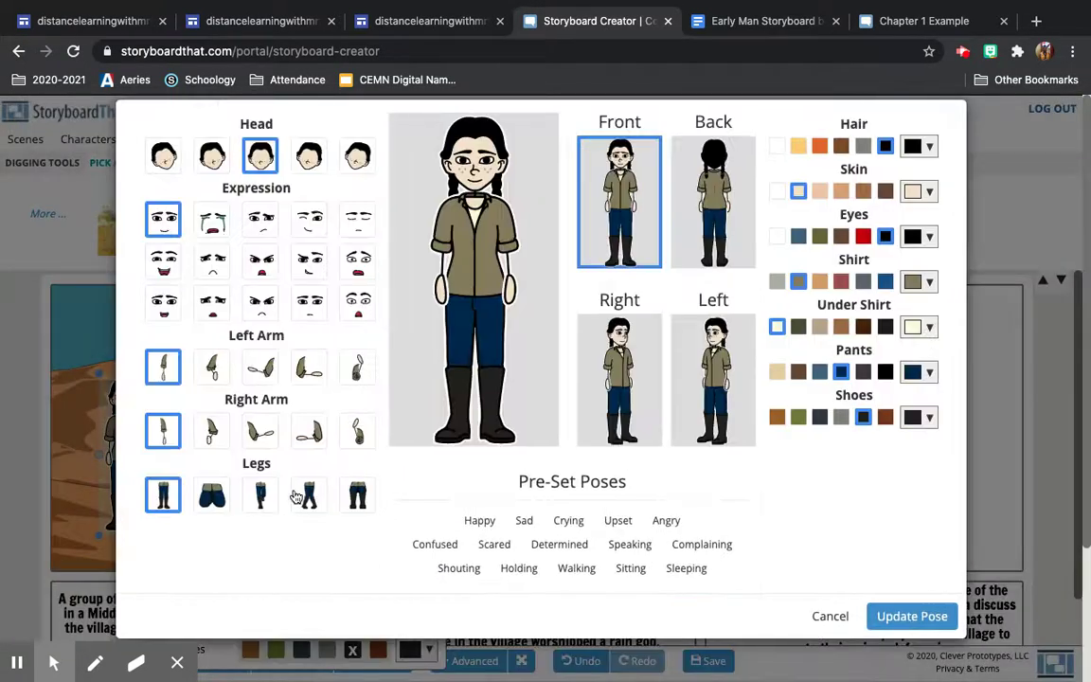
click(215, 495)
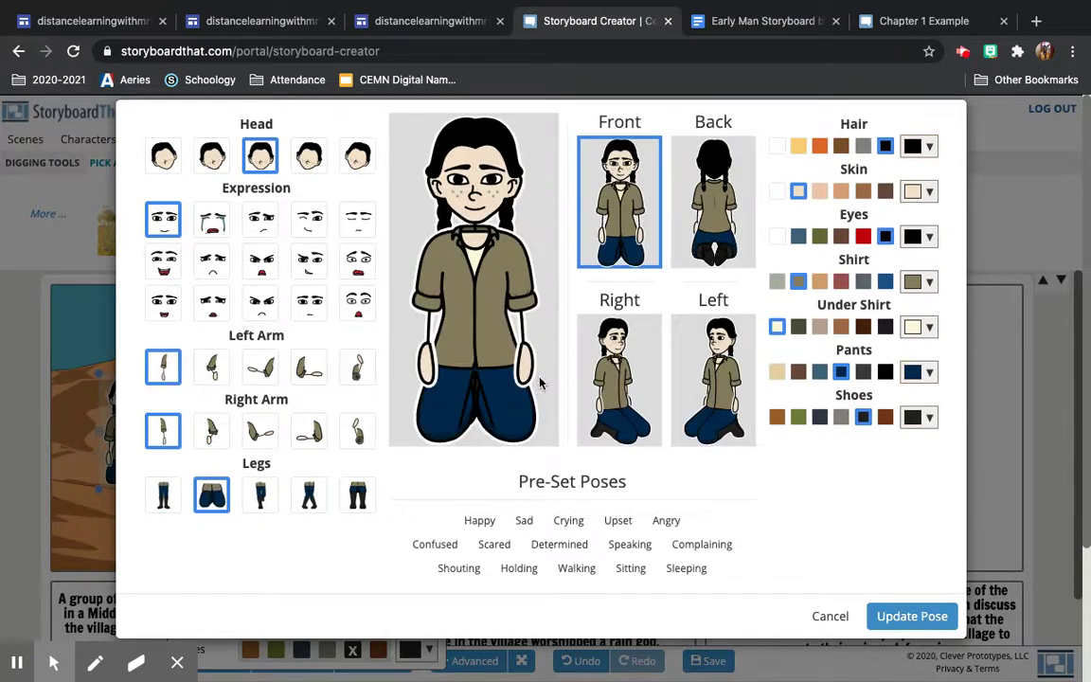
click(639, 377)
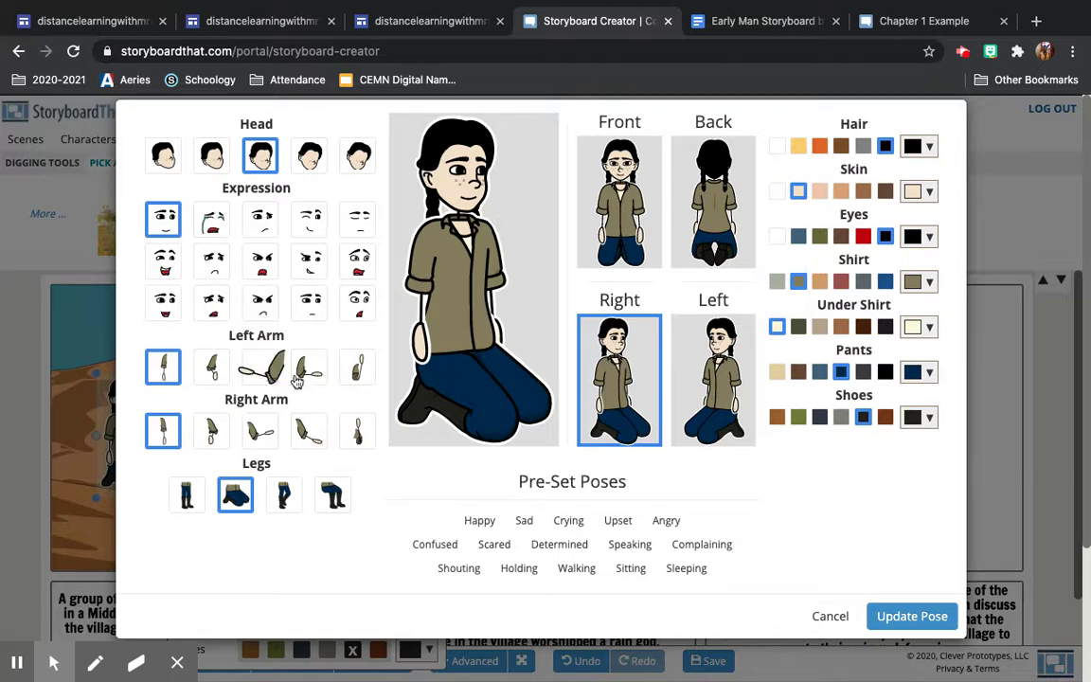
click(356, 431)
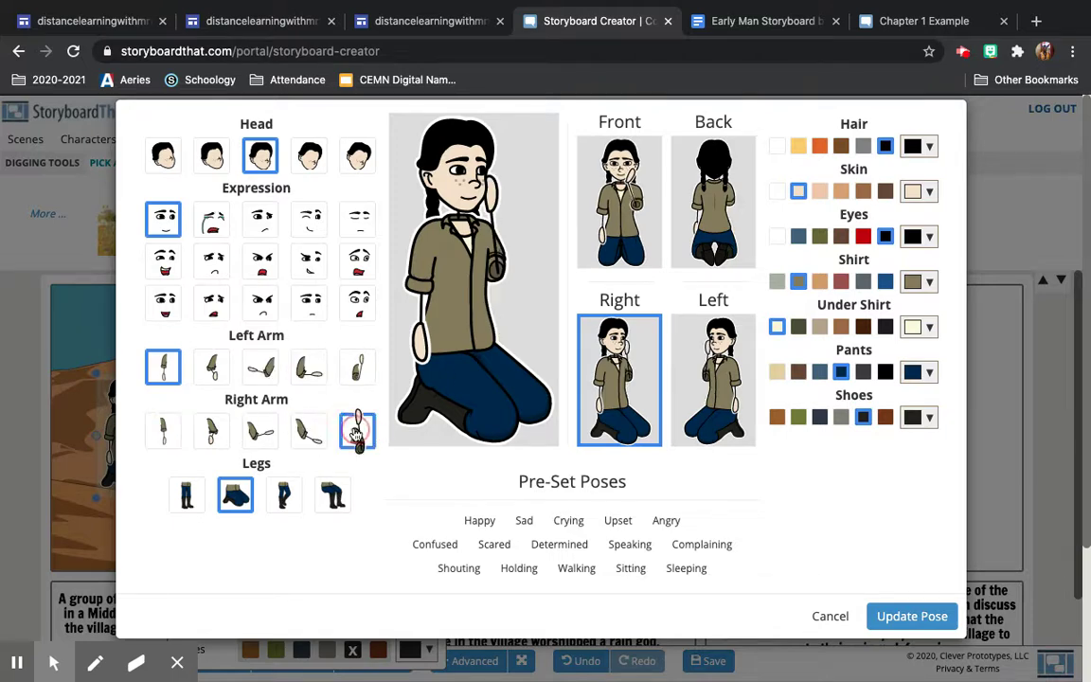
click(263, 431)
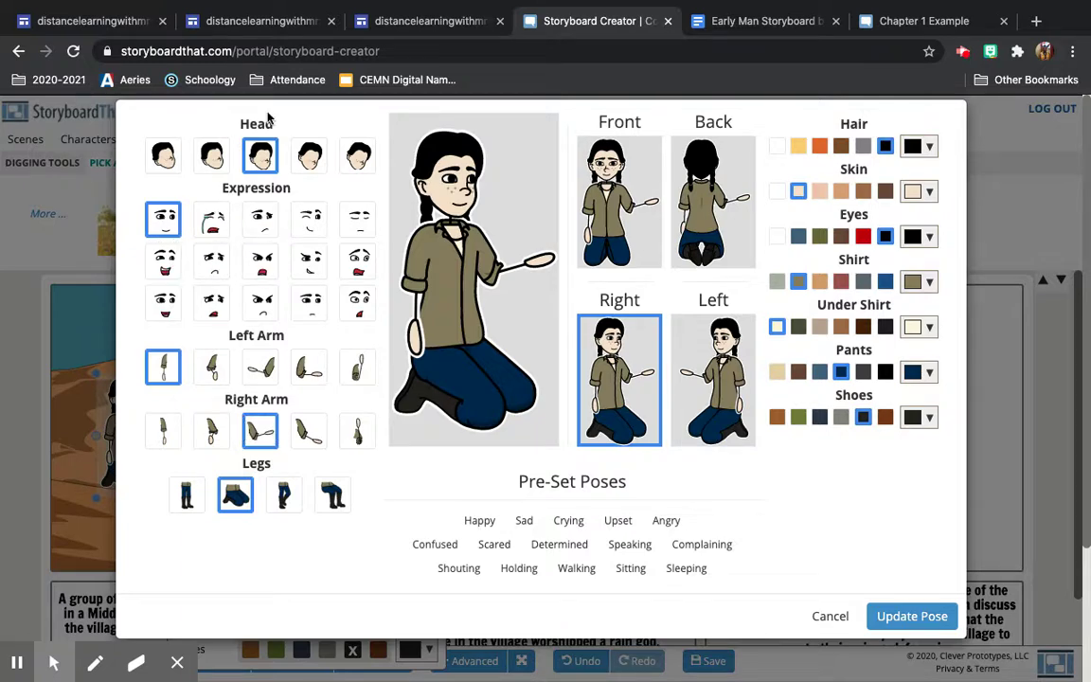
click(167, 304)
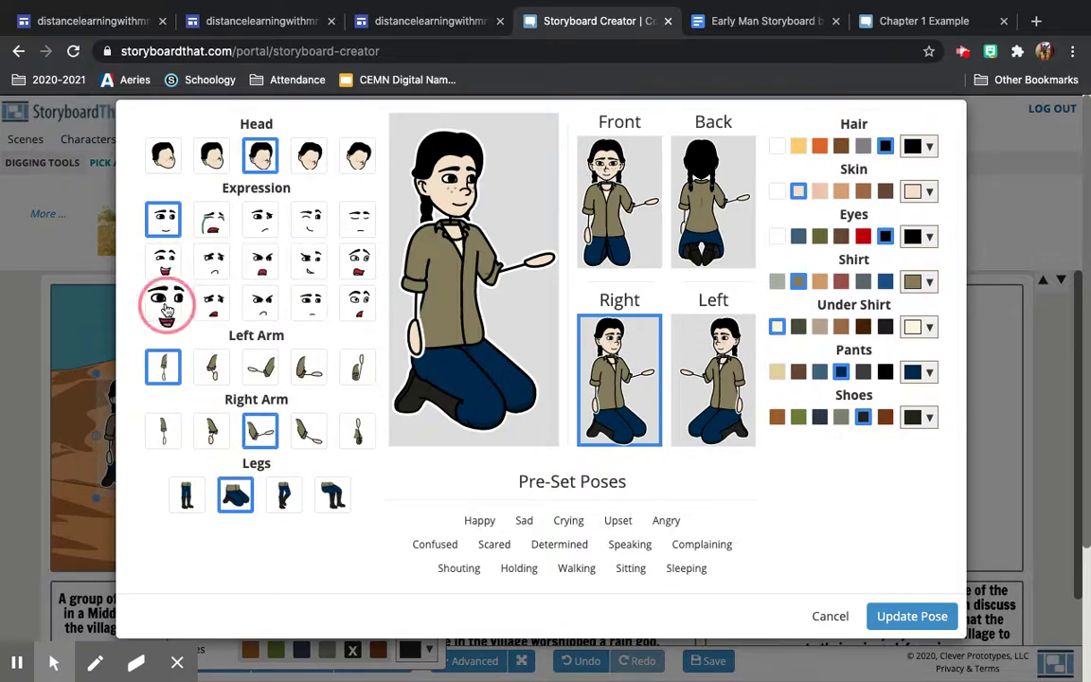
click(910, 615)
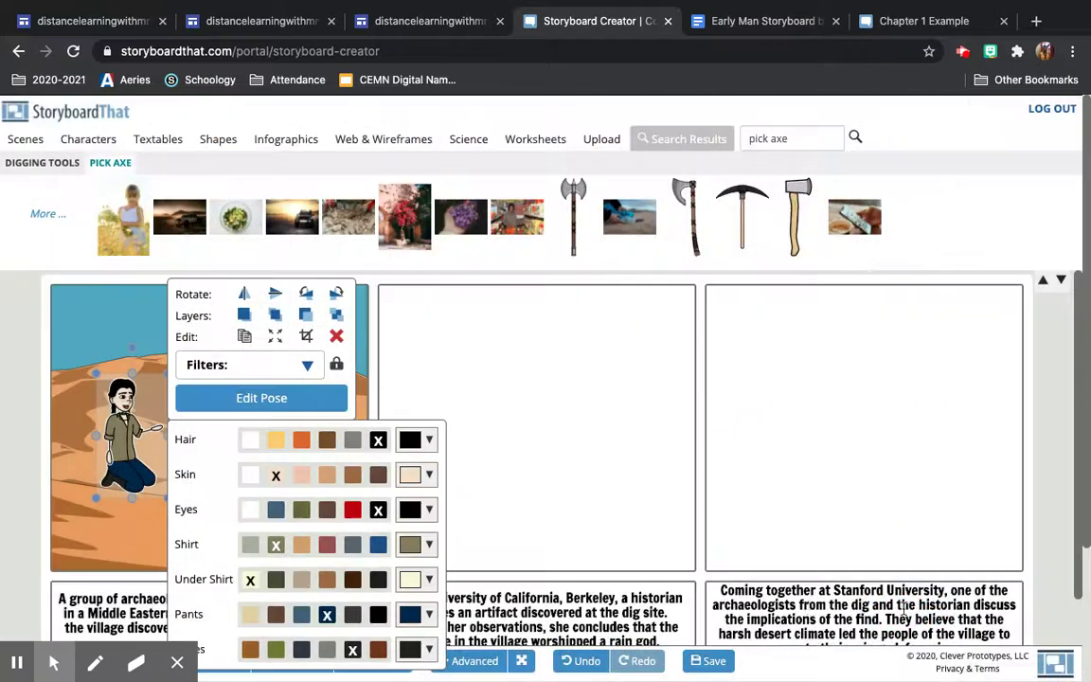
Step: Move the kneeling archaeologist down and to the left in the desert cell
click(423, 366)
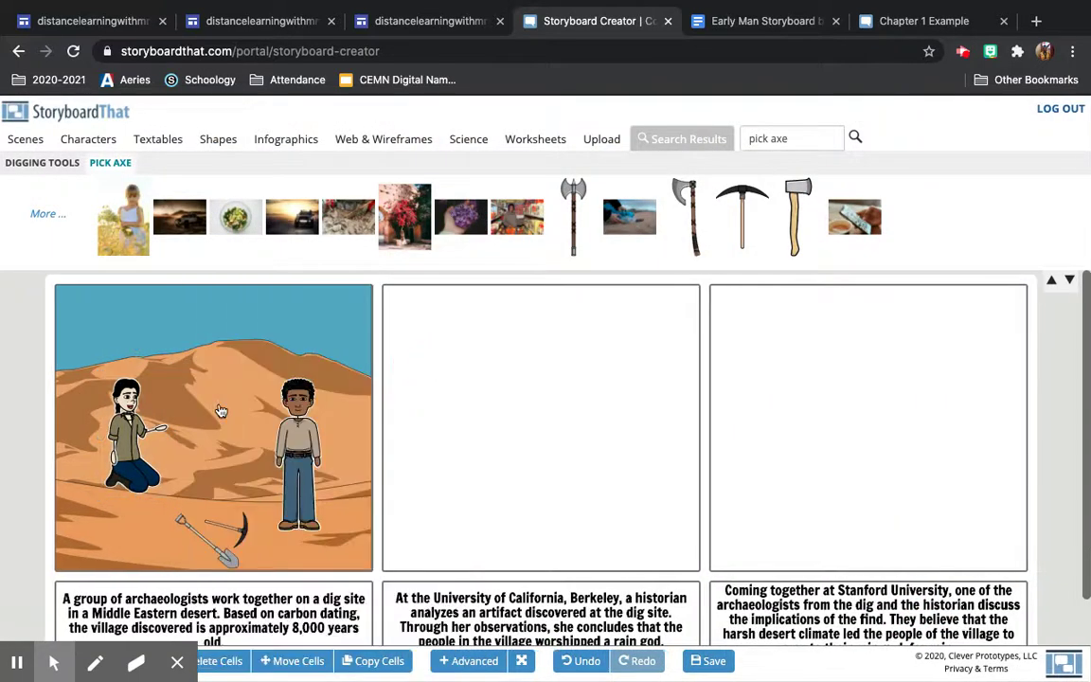
drag(117, 453, 105, 492)
click(88, 395)
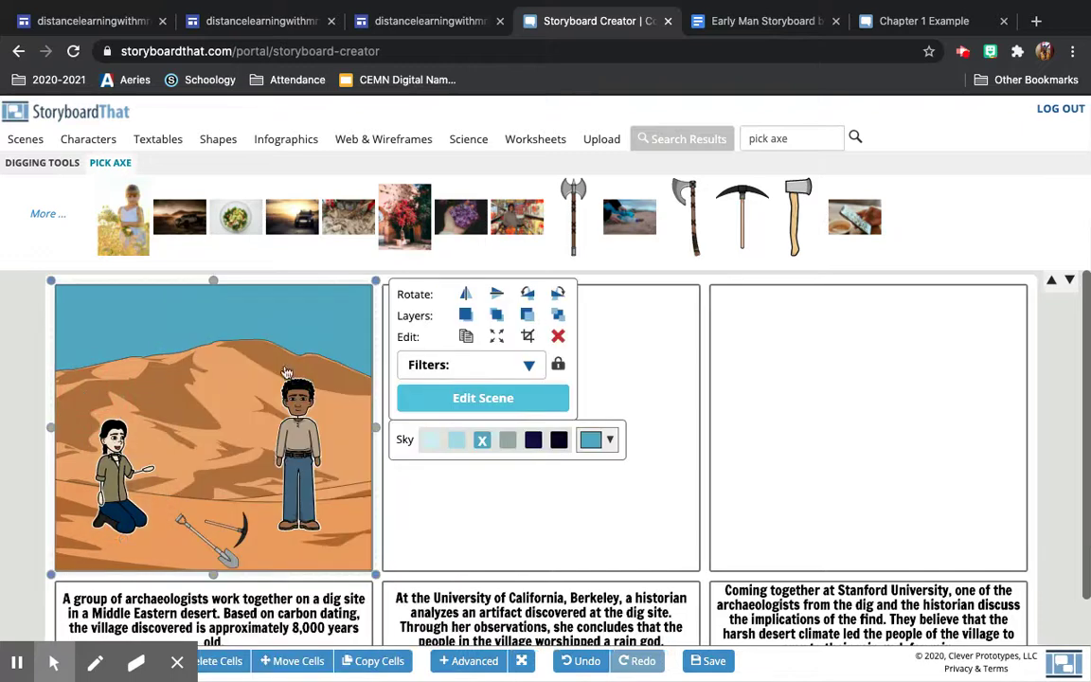
Step: Search the library for 'scroll' and place an upright scroll beside her outstretched hand
double_click(769, 139)
text(s)
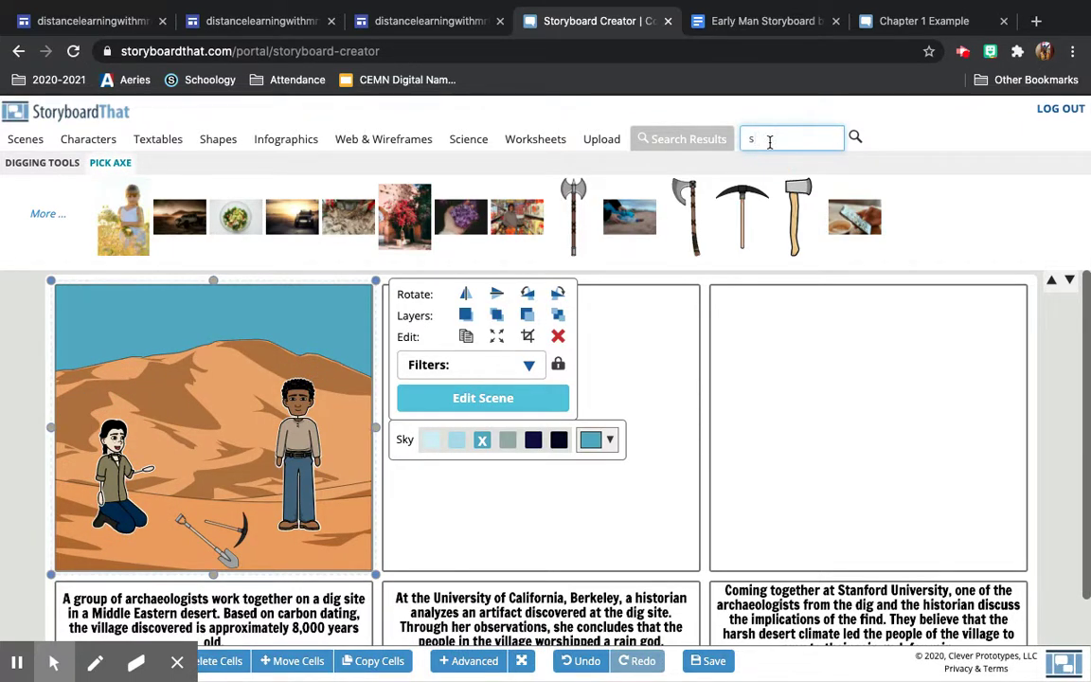
text(croll)
key(Return)
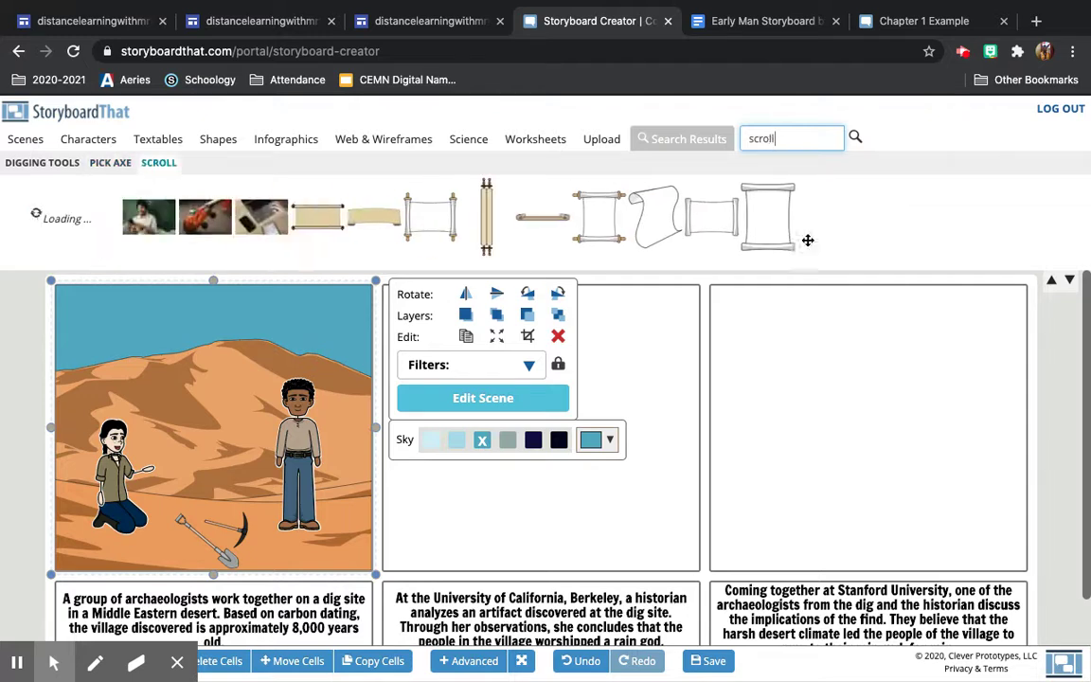
drag(912, 219, 154, 468)
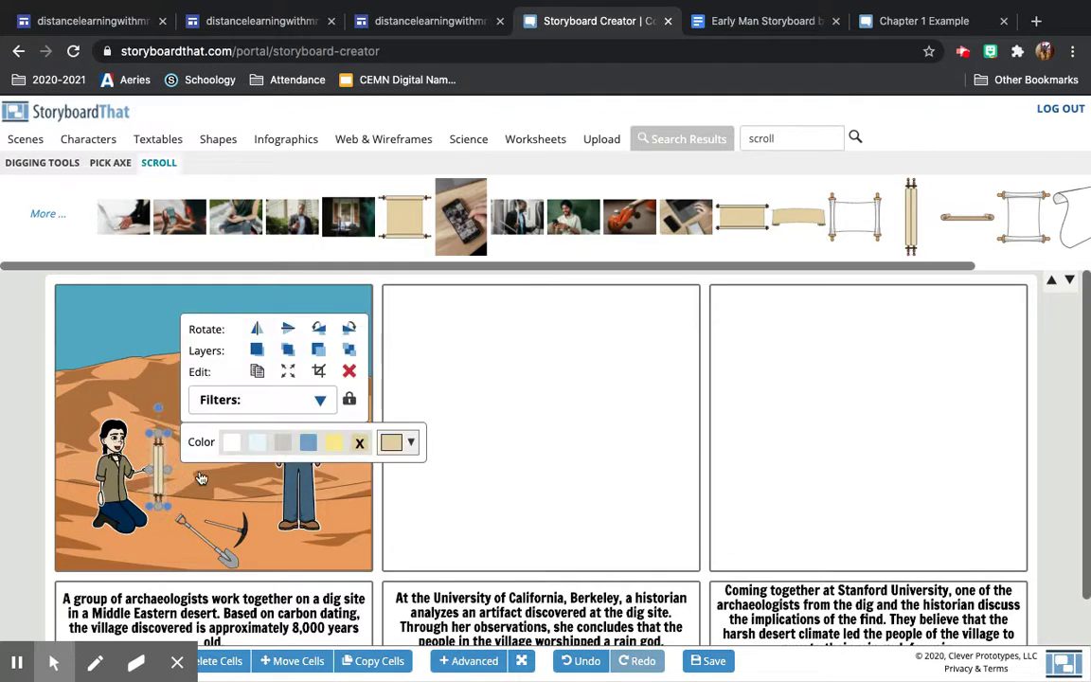
click(216, 499)
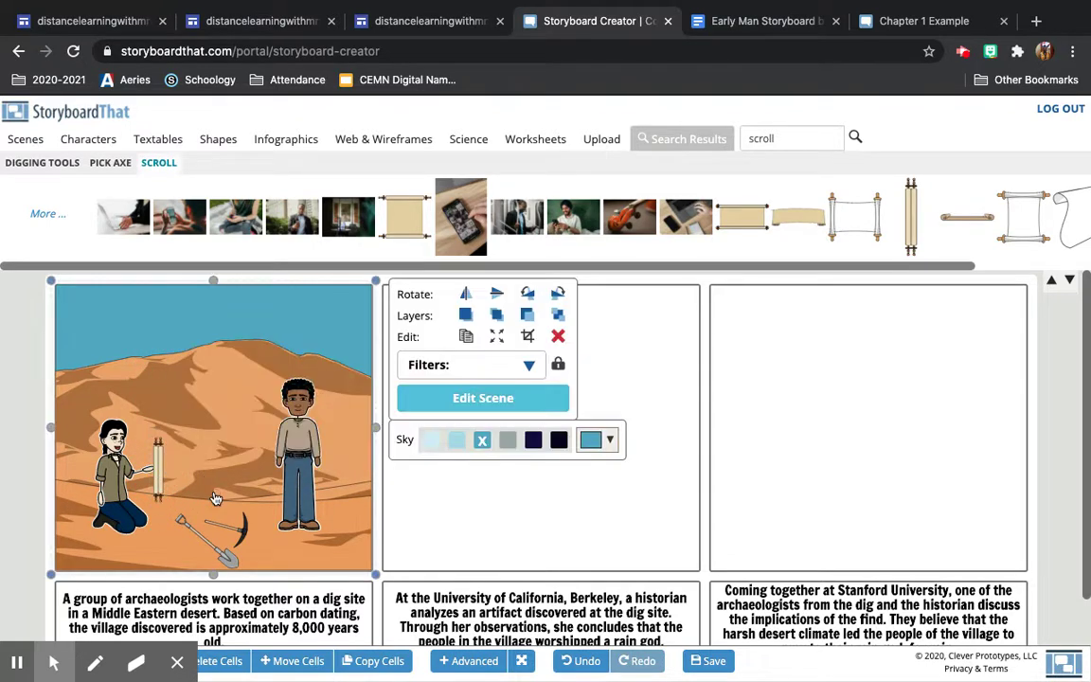
click(298, 433)
Step: Pose the standing man with both hands raised to his face, an open-mouthed smile and a turned head
click(434, 398)
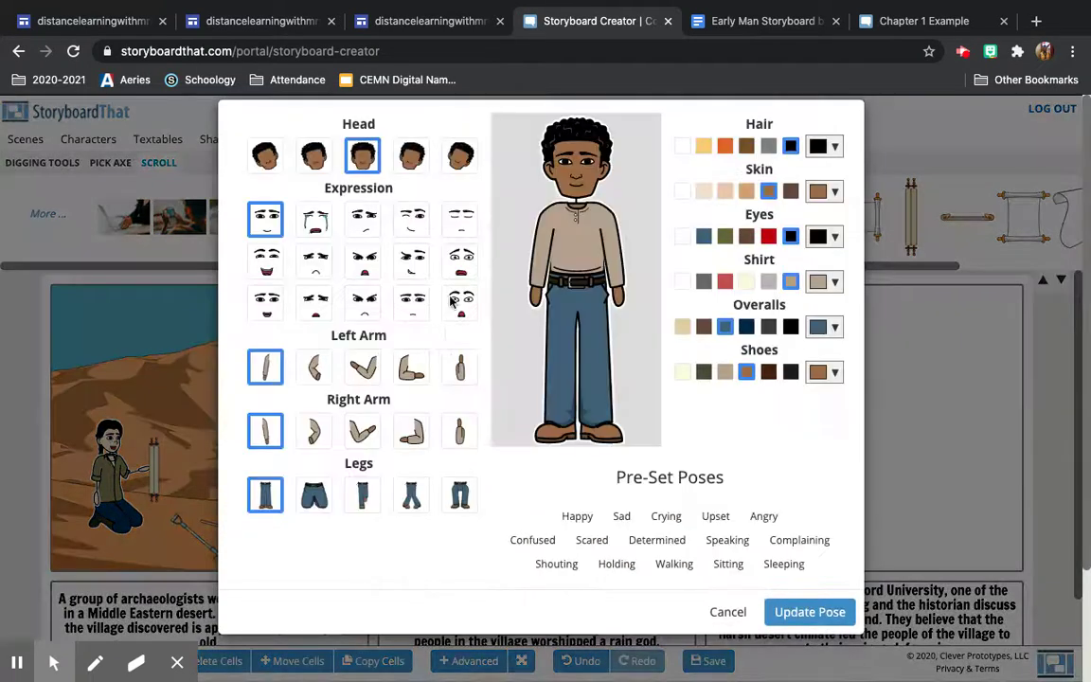
click(698, 380)
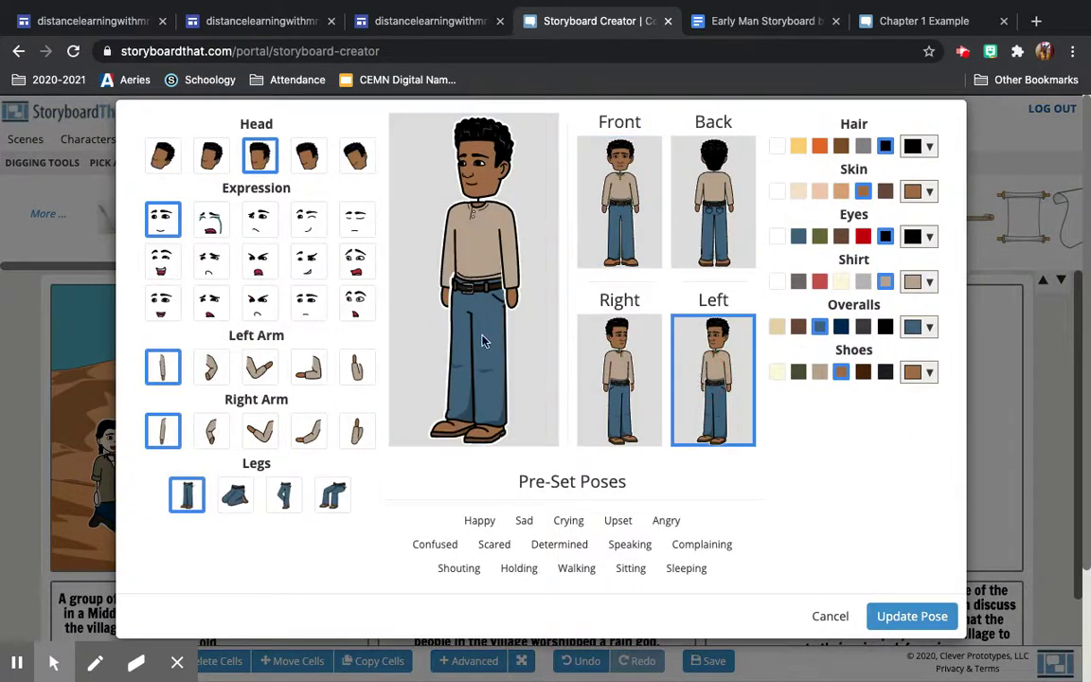
click(366, 381)
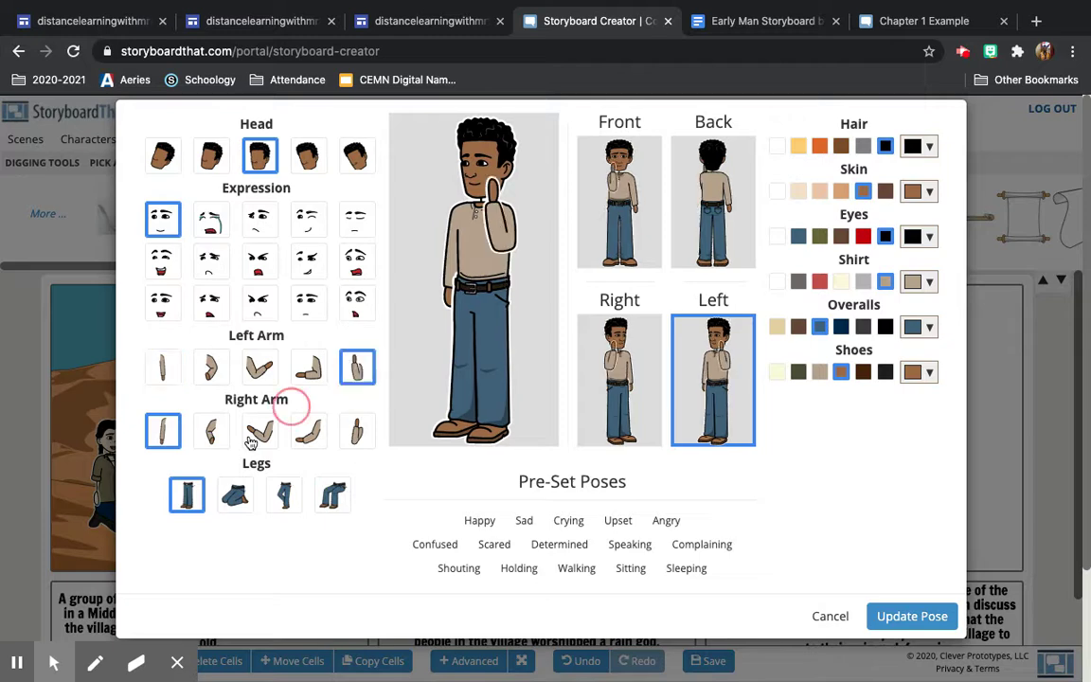
click(357, 432)
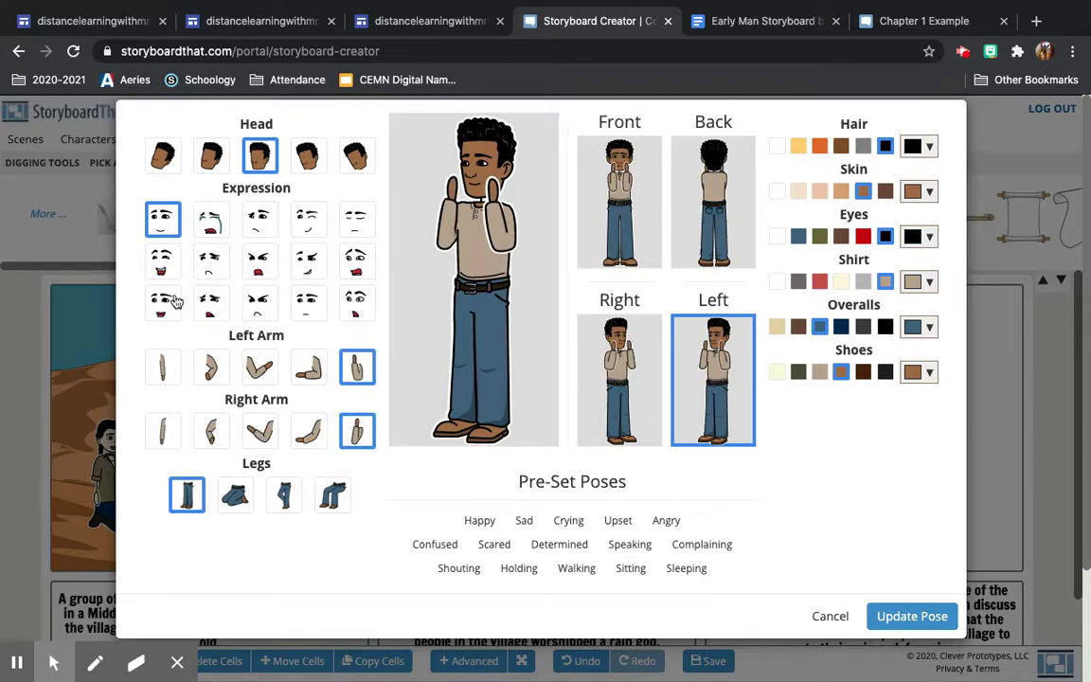
click(159, 265)
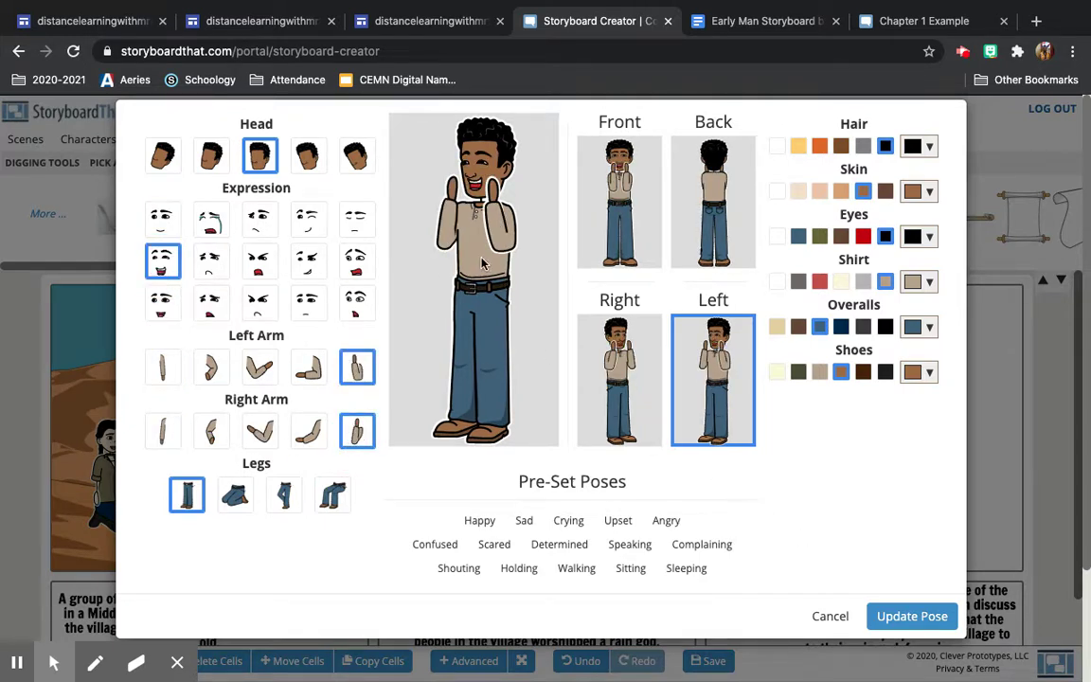
click(301, 163)
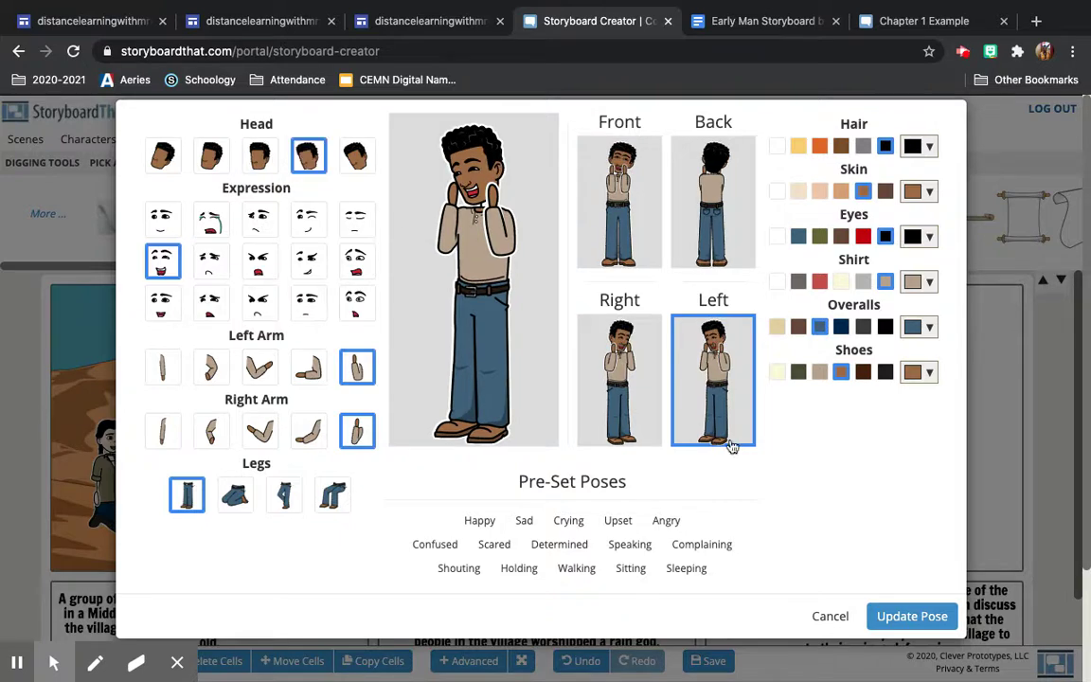
click(909, 617)
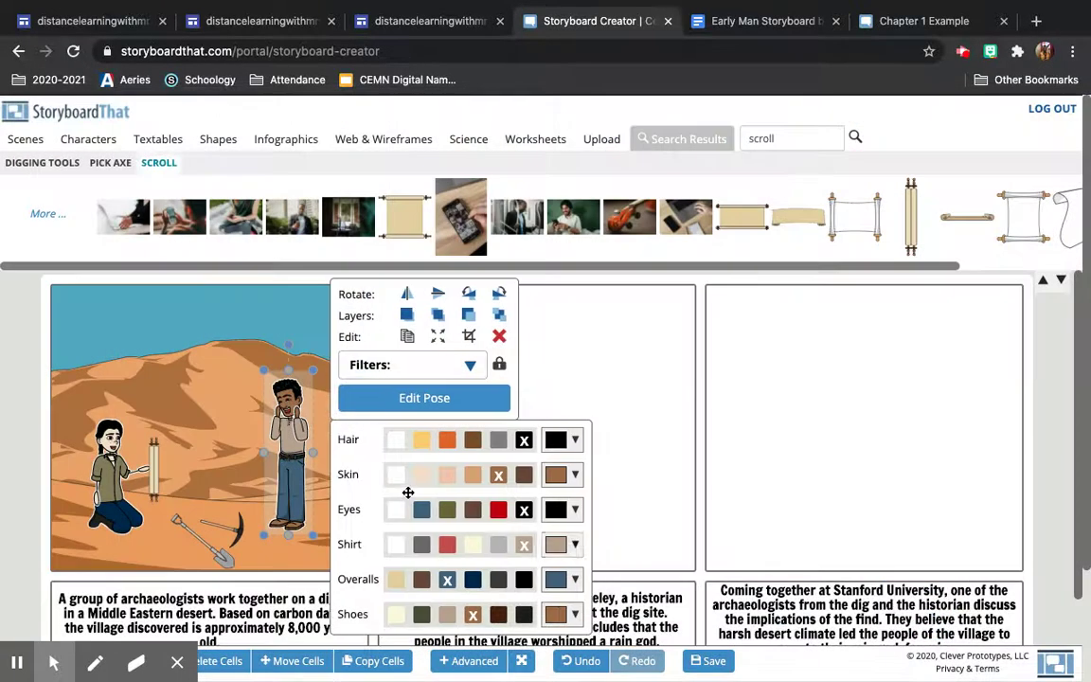
Step: Nudge the standing man slightly upward and deselect him
click(289, 429)
drag(289, 429, 277, 422)
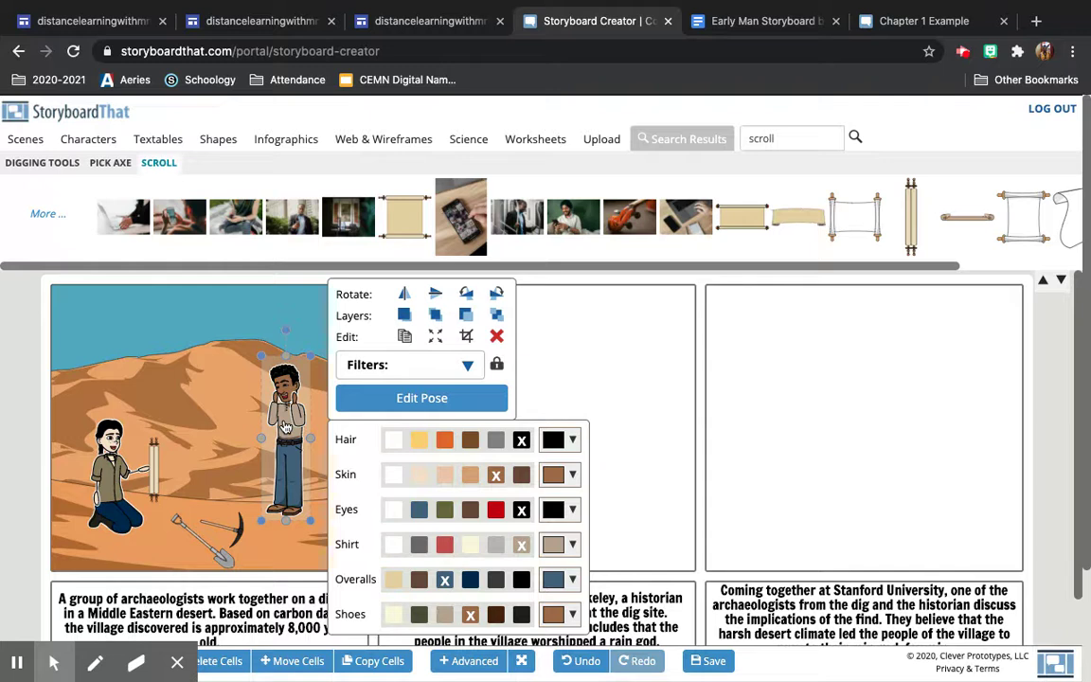
click(228, 426)
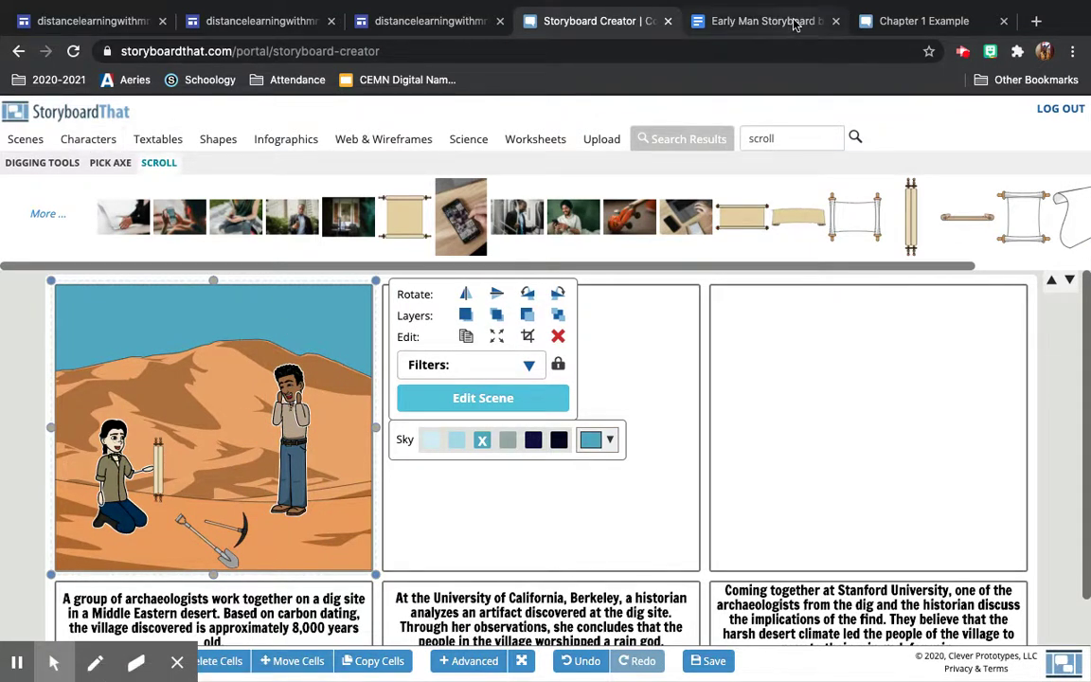
Step: Glance at the Chapter 1 Example, then add a speech bubble reading 'You discovered a scroll!' near the man
click(879, 19)
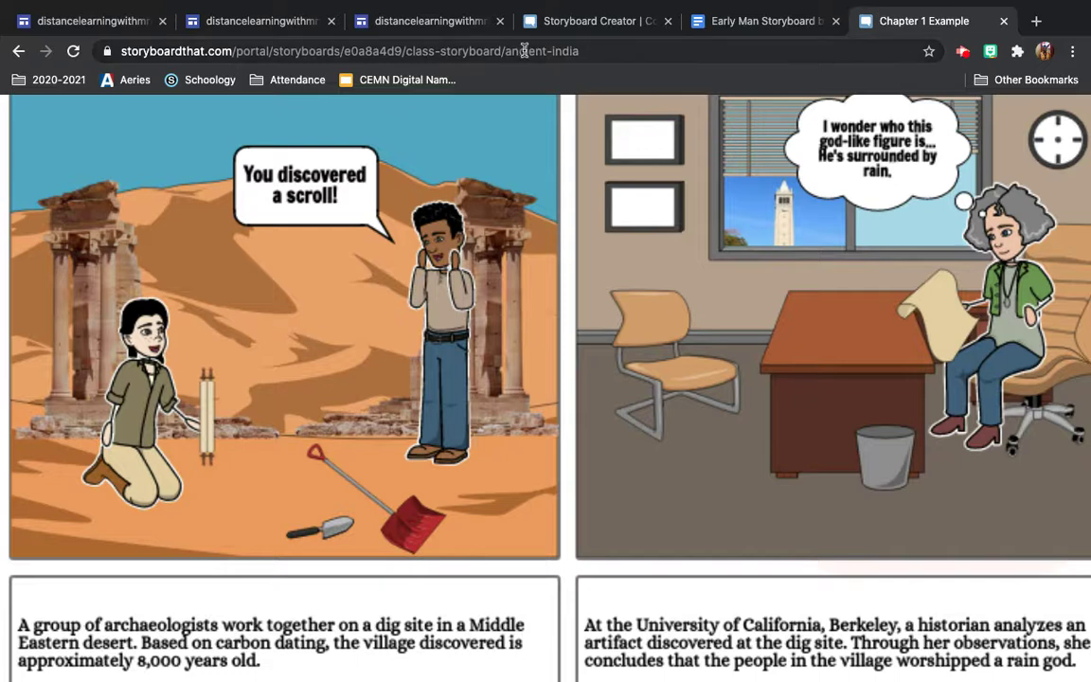
click(509, 19)
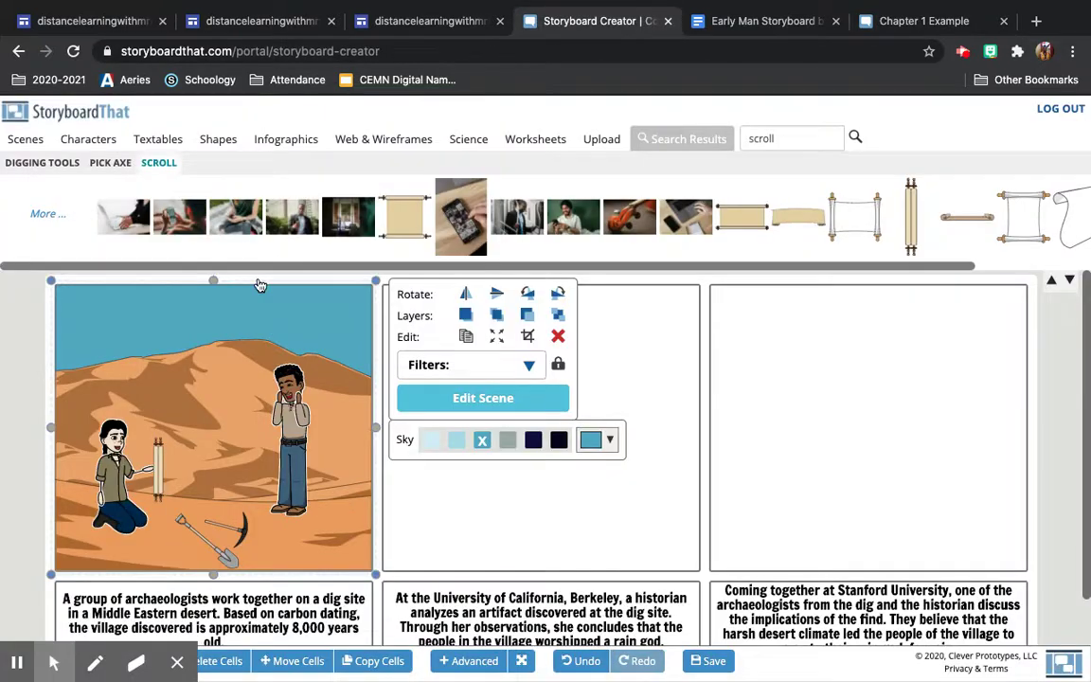
click(156, 139)
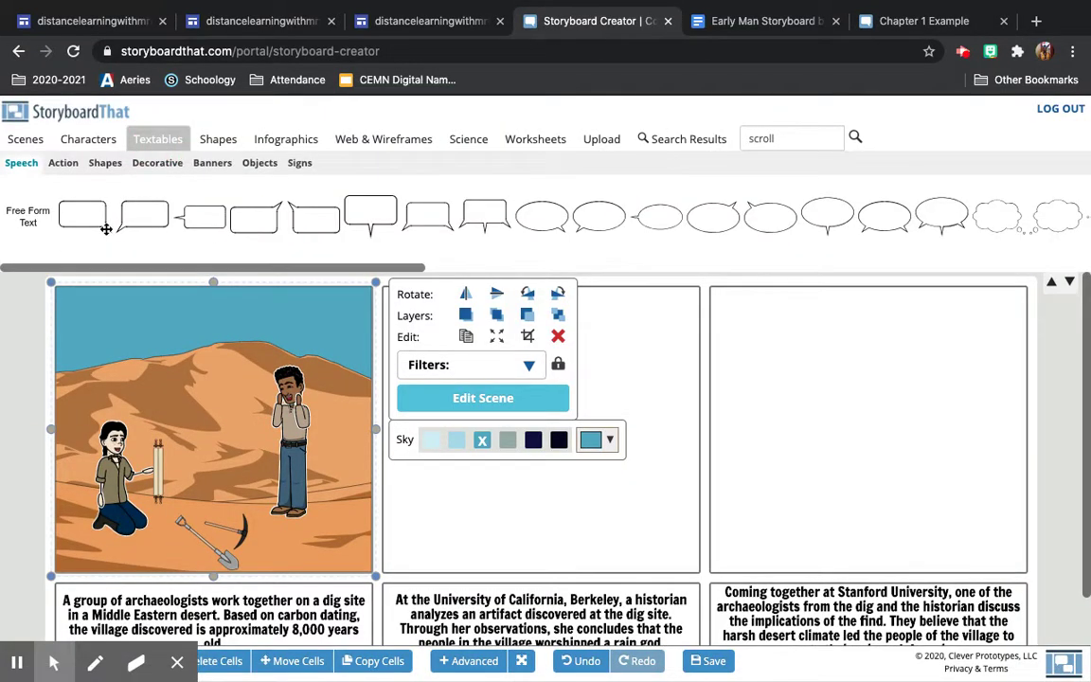
drag(106, 228, 230, 361)
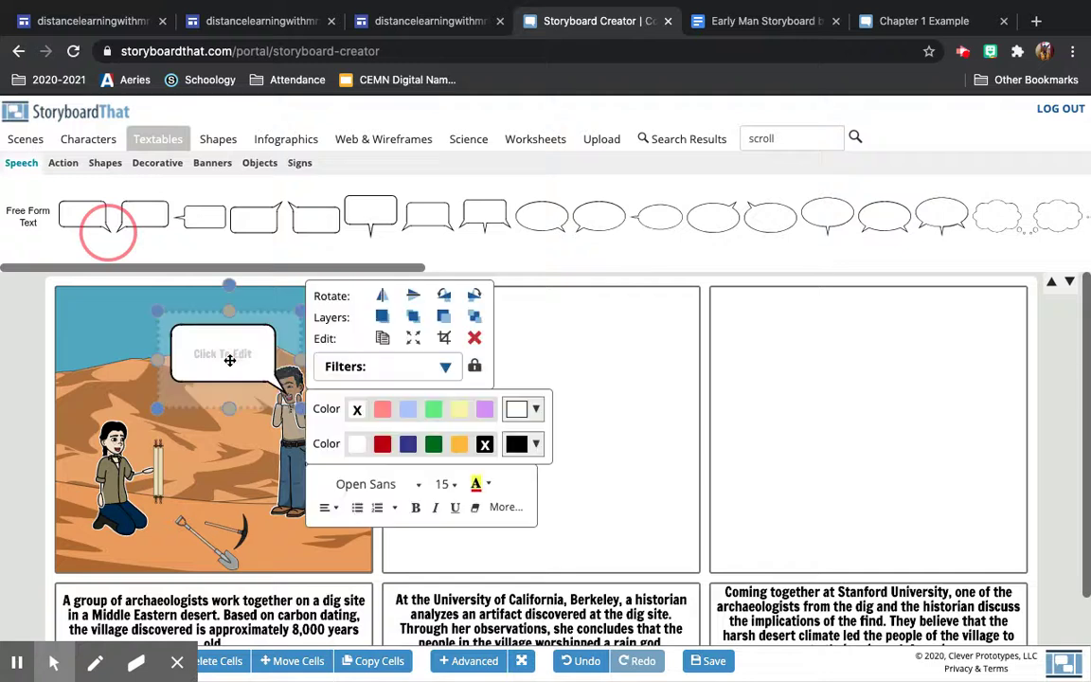
click(218, 356)
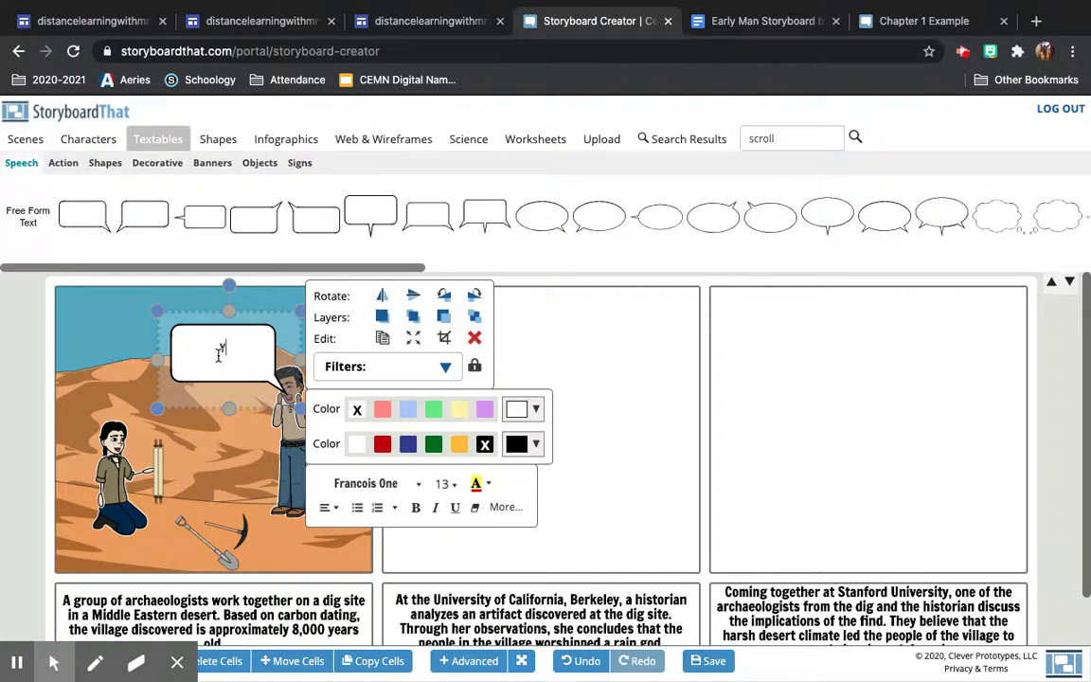
text(You discovered a scroll!)
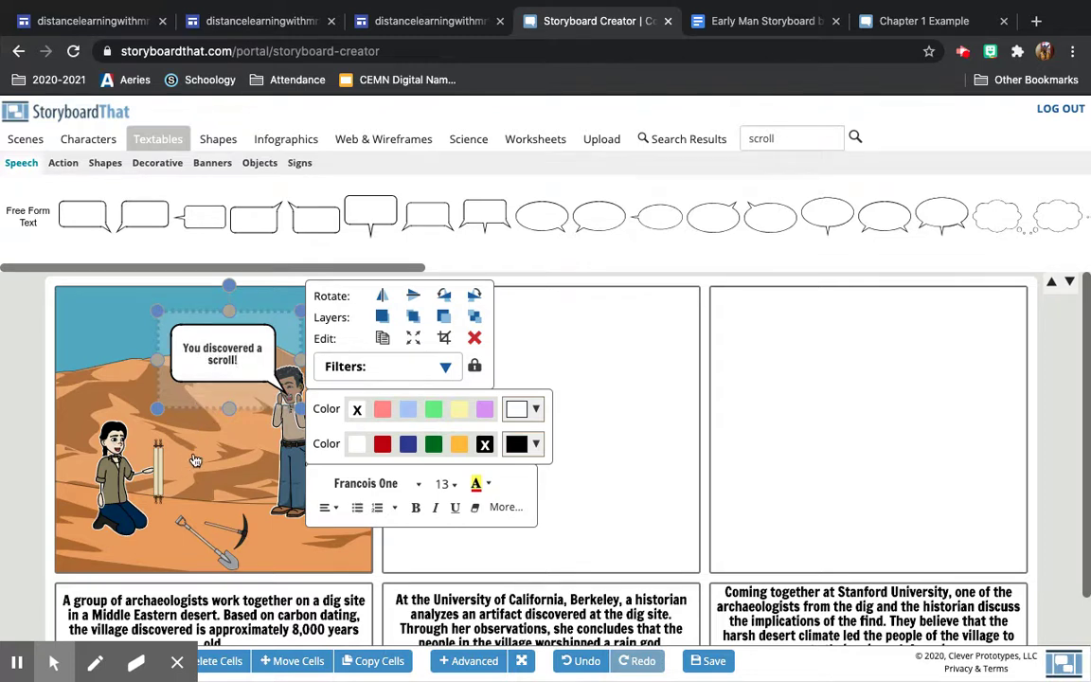
click(190, 410)
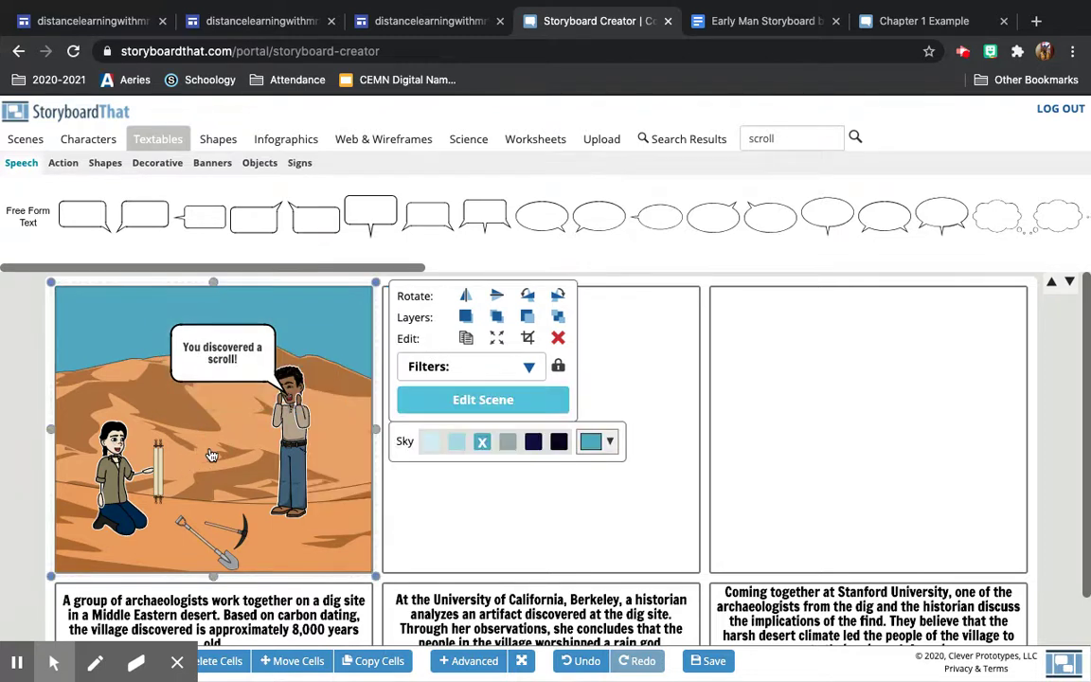
Step: Shrink the speech bubble and set it beside the man's head, then view the Chapter 1 Example
click(237, 349)
mouse_move(236, 318)
mouse_down()
mouse_move(224, 309)
mouse_move(235, 309)
mouse_up()
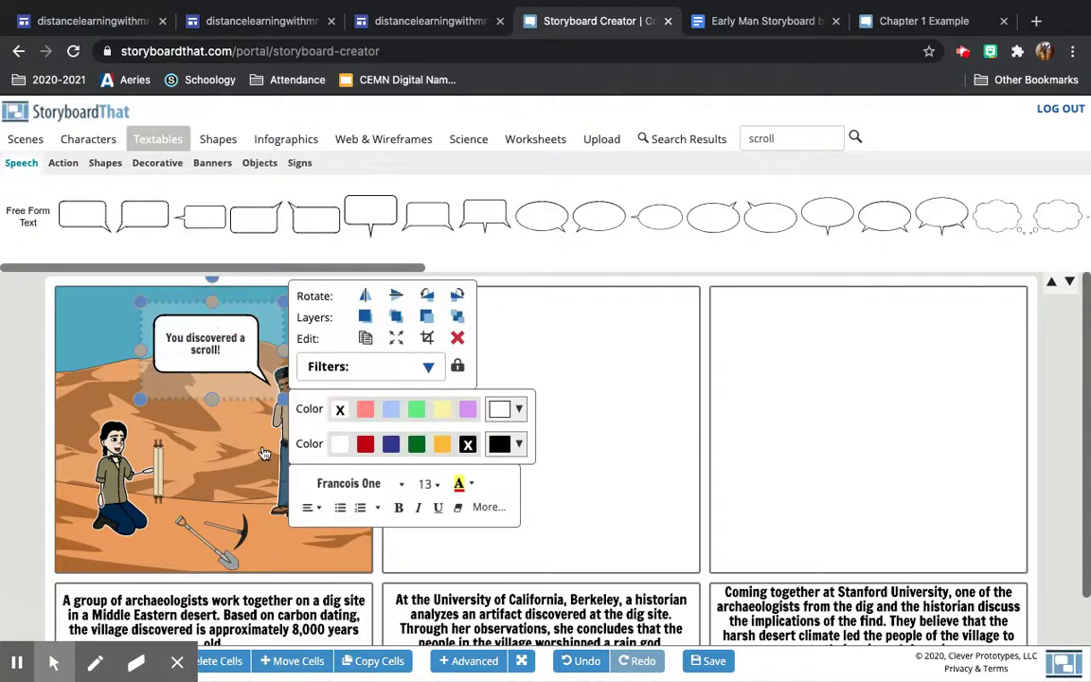
click(285, 466)
drag(284, 466, 288, 486)
click(194, 332)
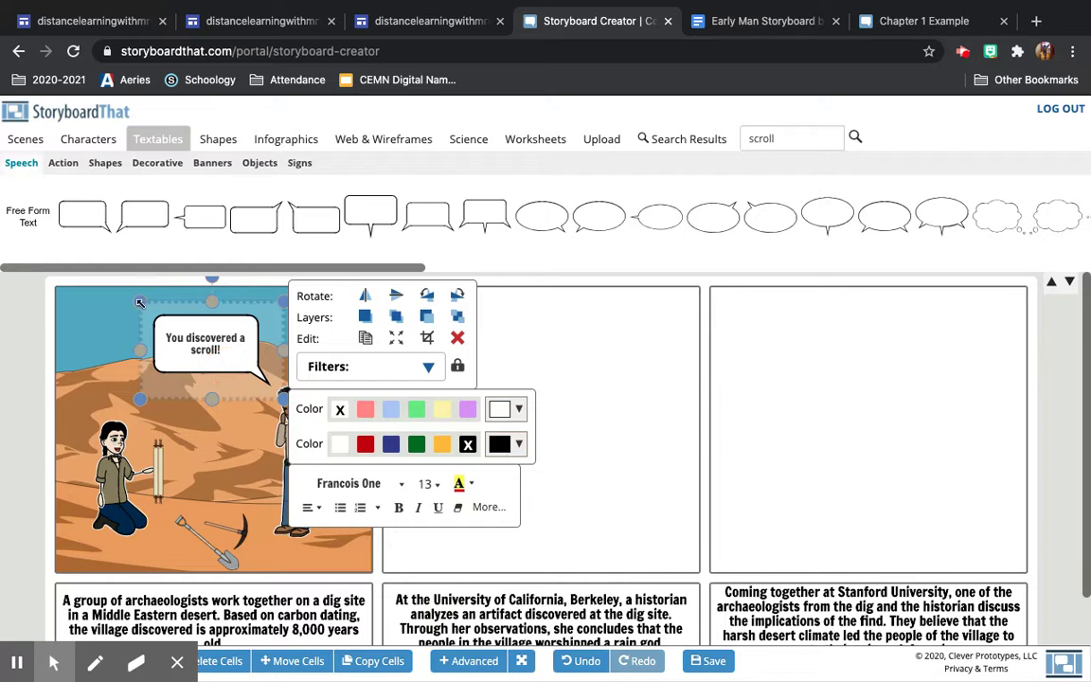
drag(139, 302, 156, 310)
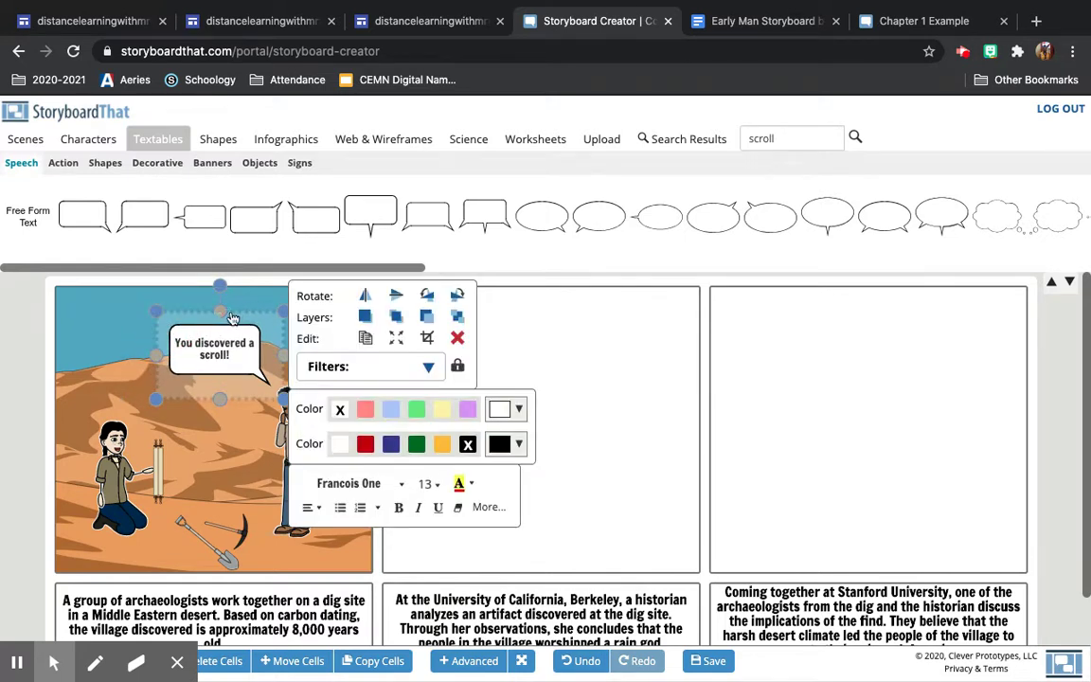
drag(232, 318, 233, 343)
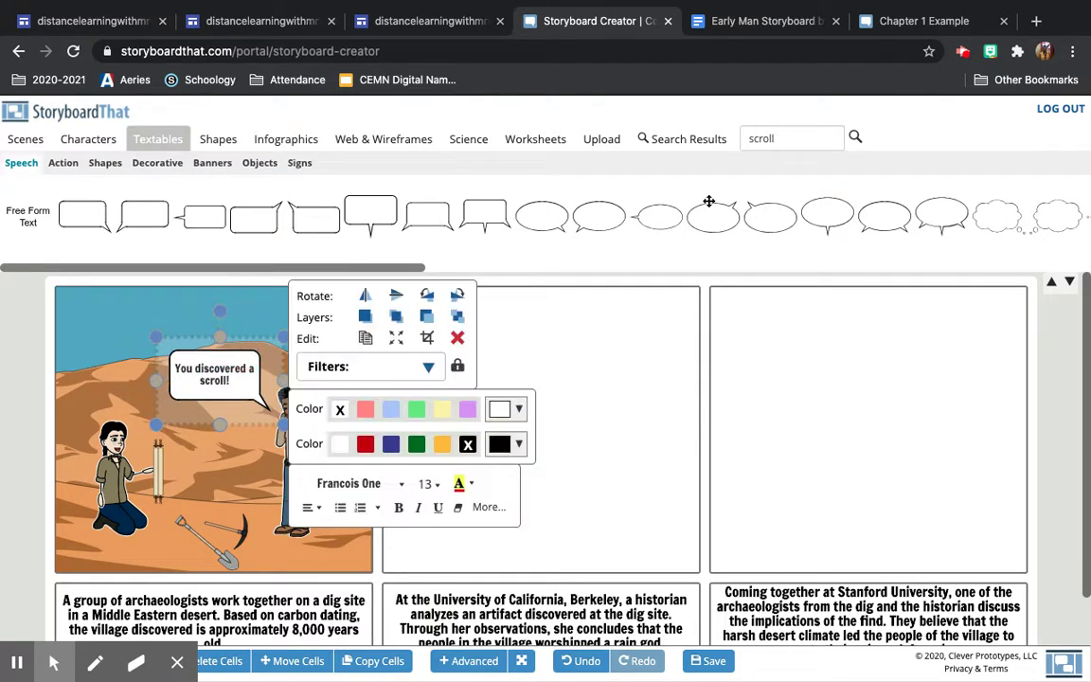
click(890, 26)
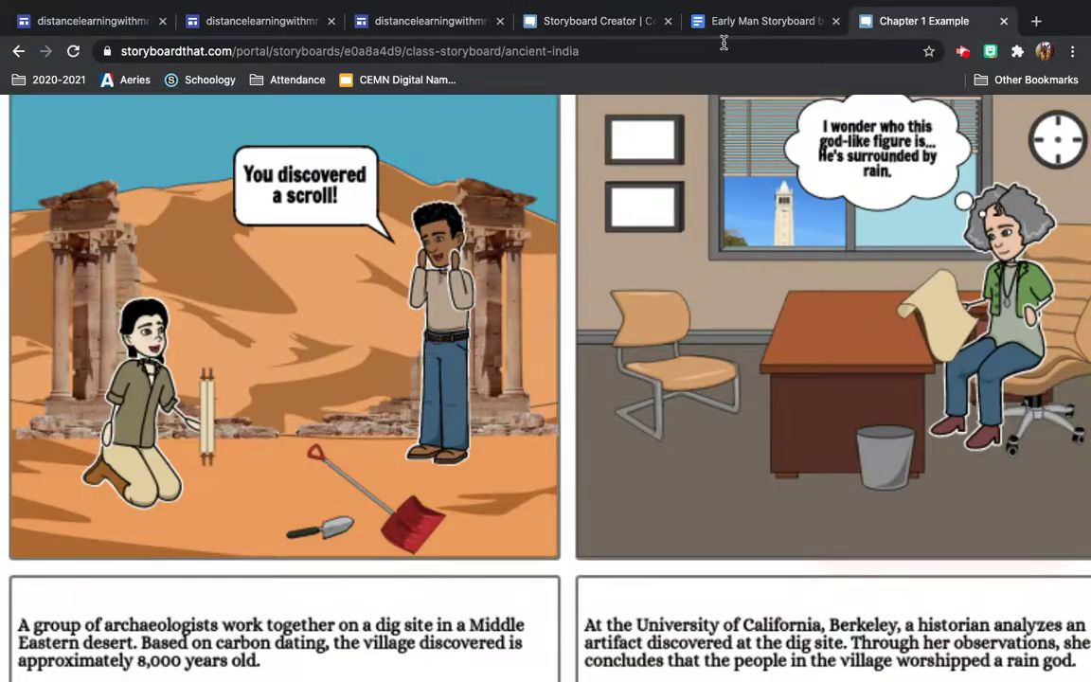
click(757, 21)
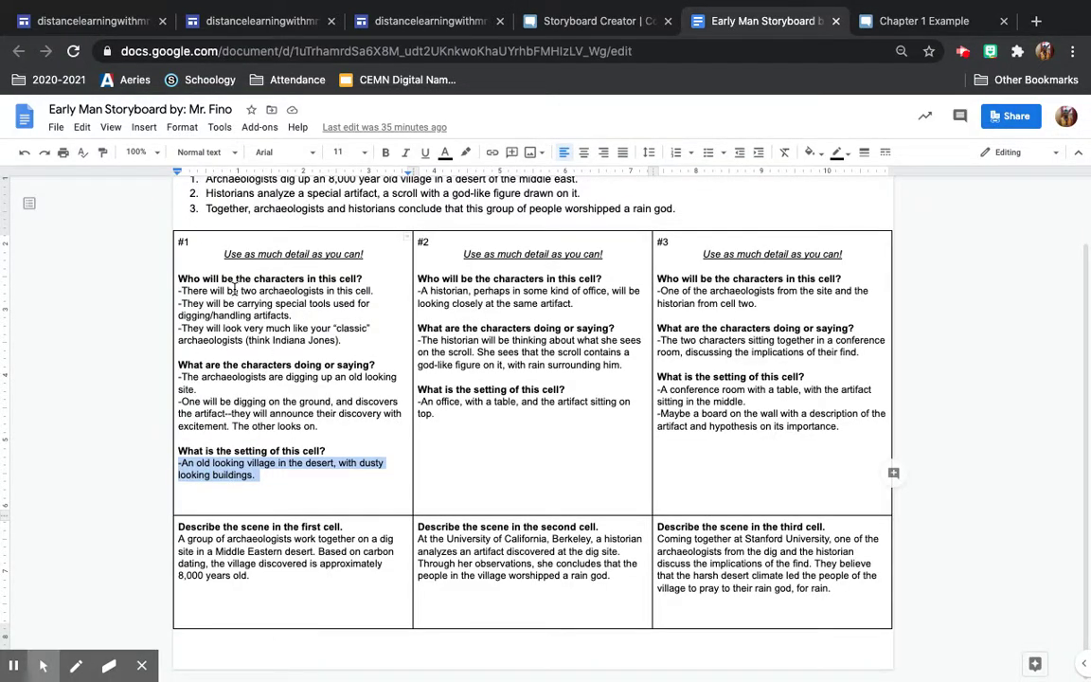
triple_click(228, 315)
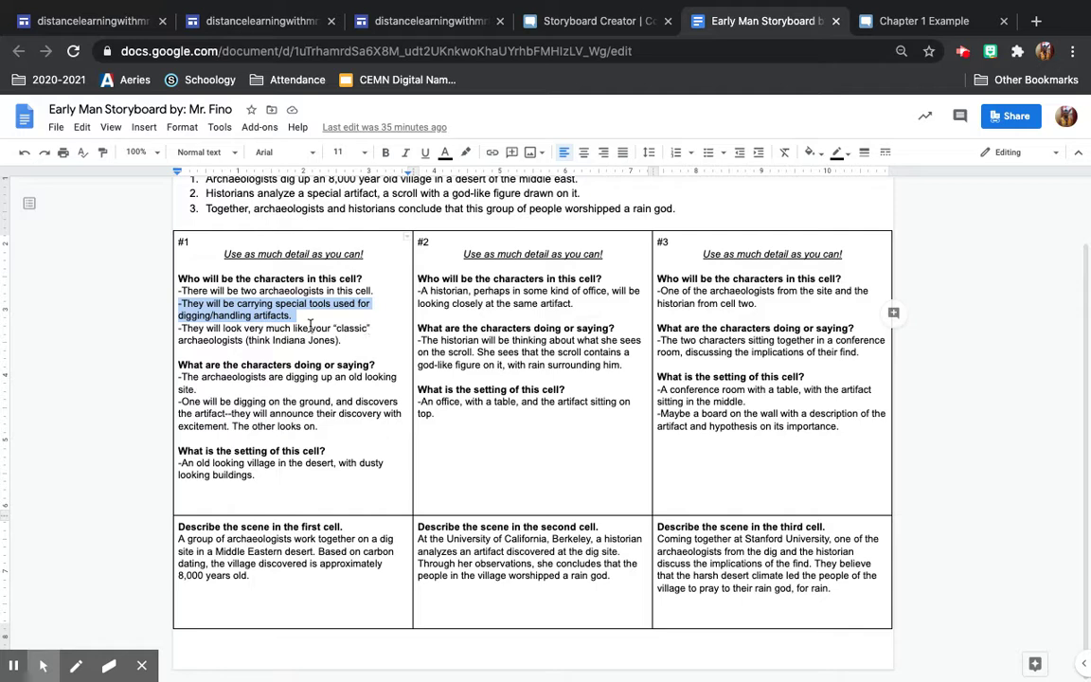
key(ctrl+Tab)
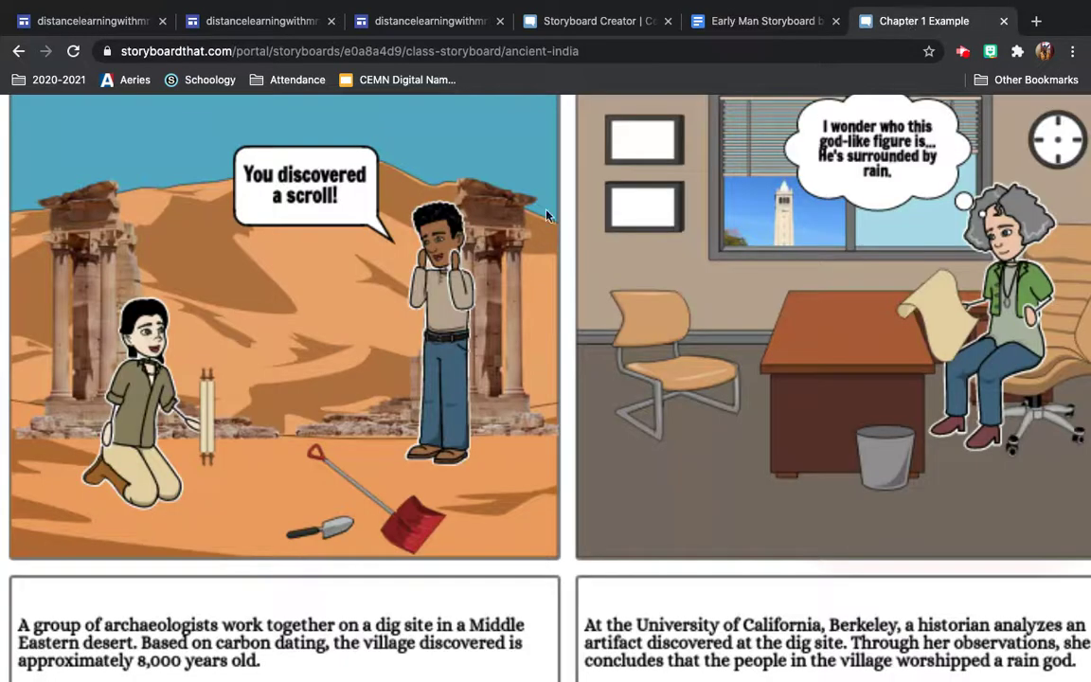